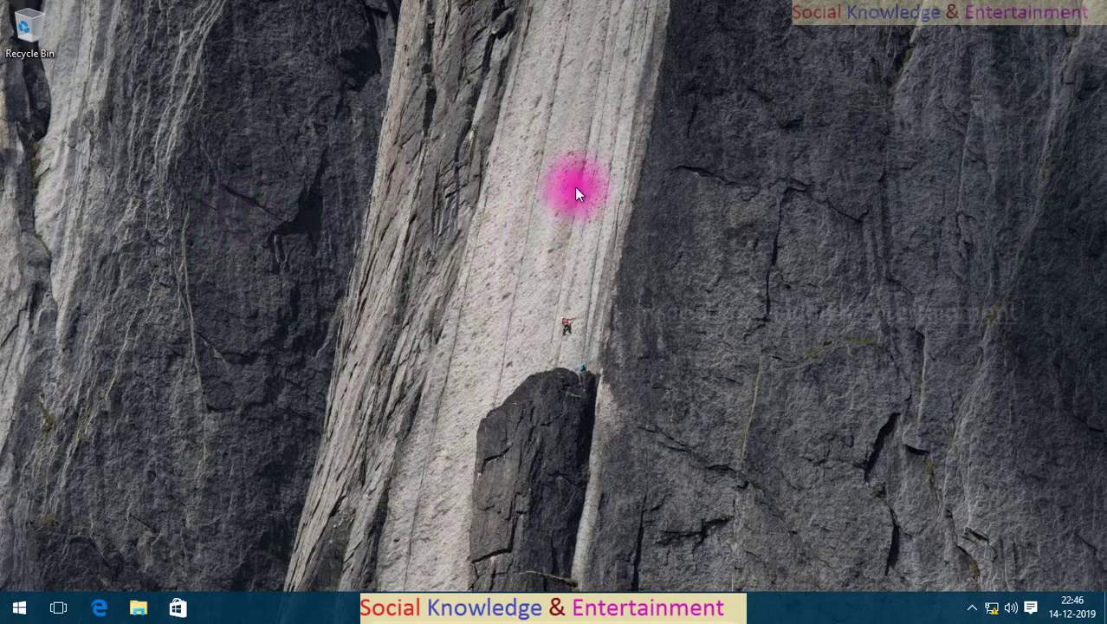
Refresh the desktop twice from its right-click menu.
left_click_drag(521, 141, 874, 433)
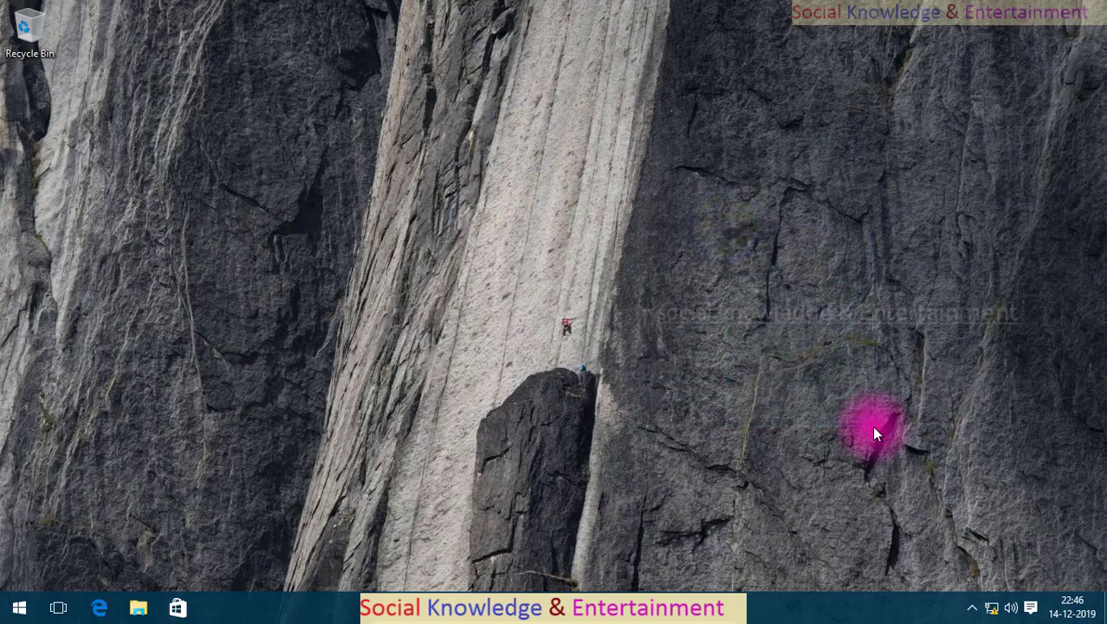
right_click(666, 177)
left_click(678, 207)
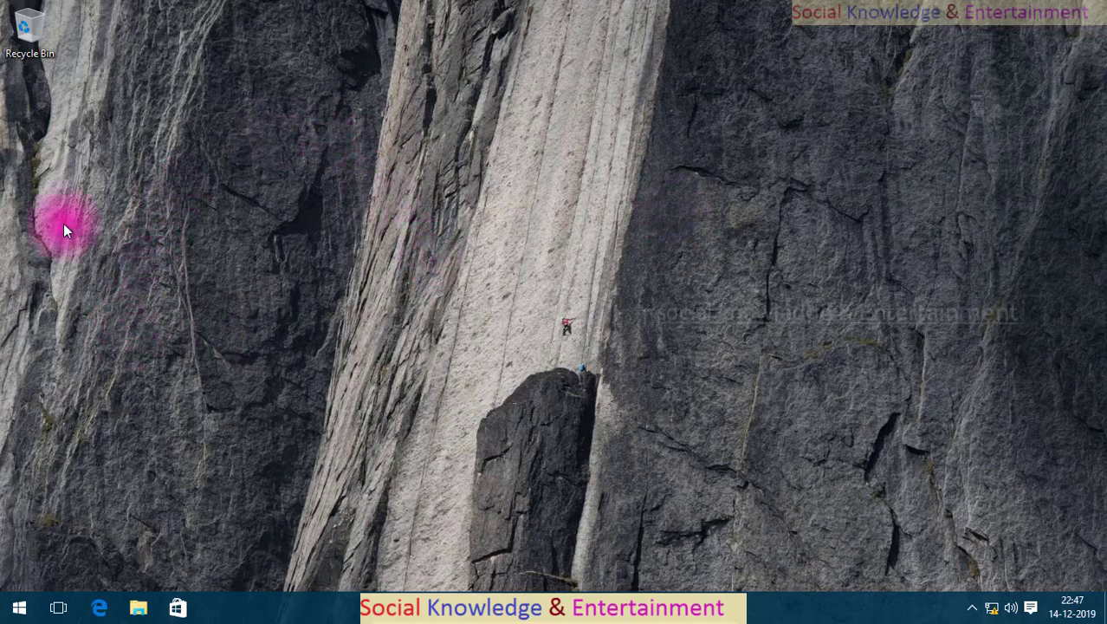
right_click(136, 169)
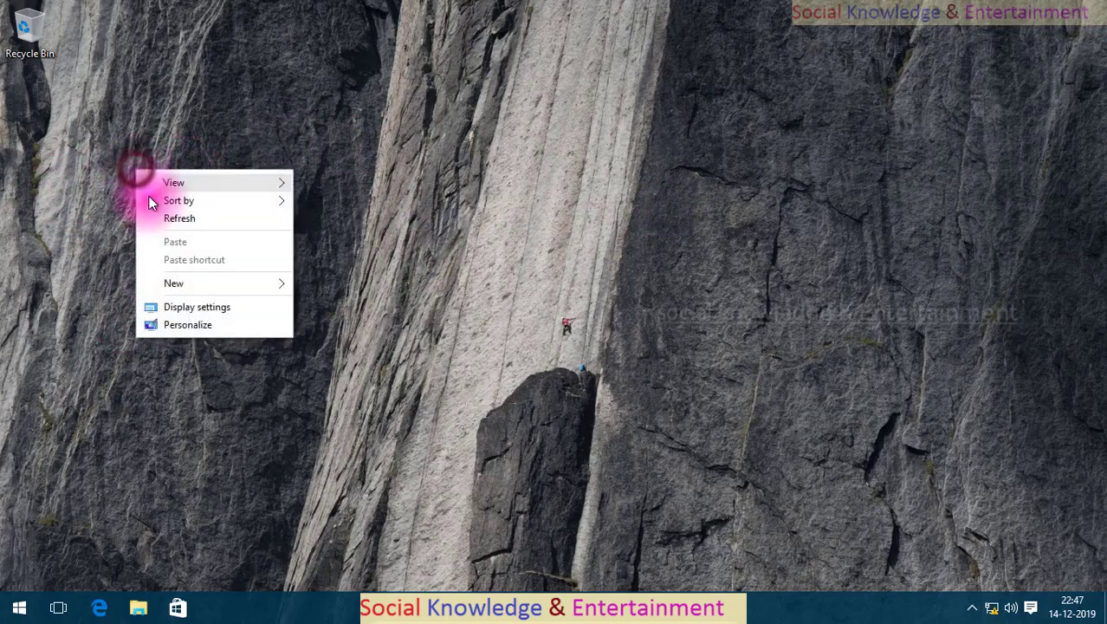
right_click(158, 192)
left_click(182, 246)
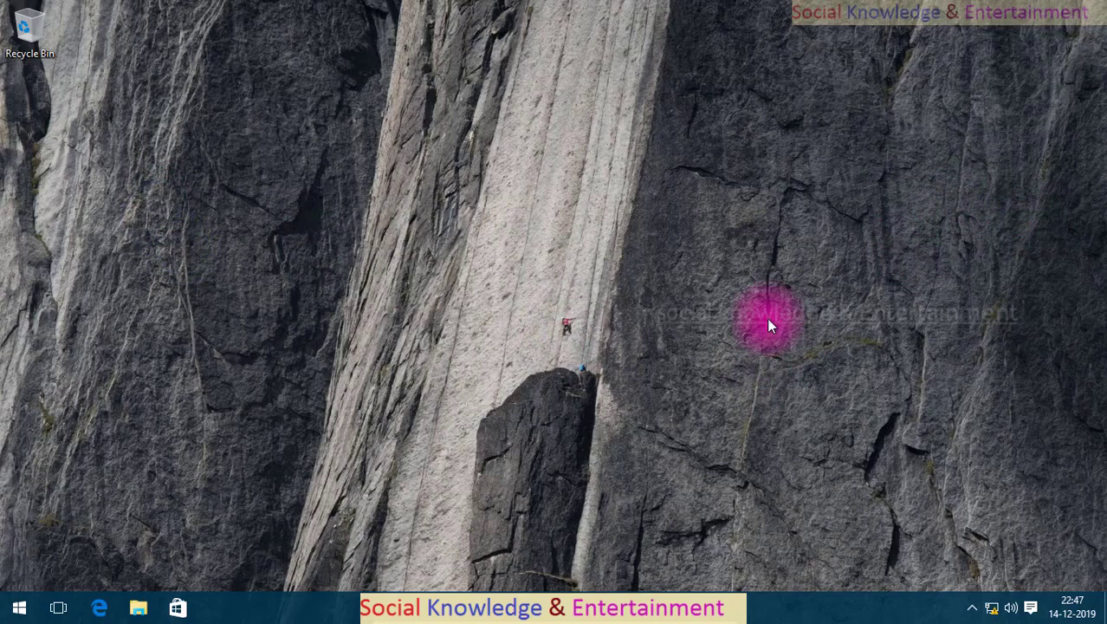
Launch gpedit.msc from the Run dialog, correcting a typo along the way.
key("super+r")
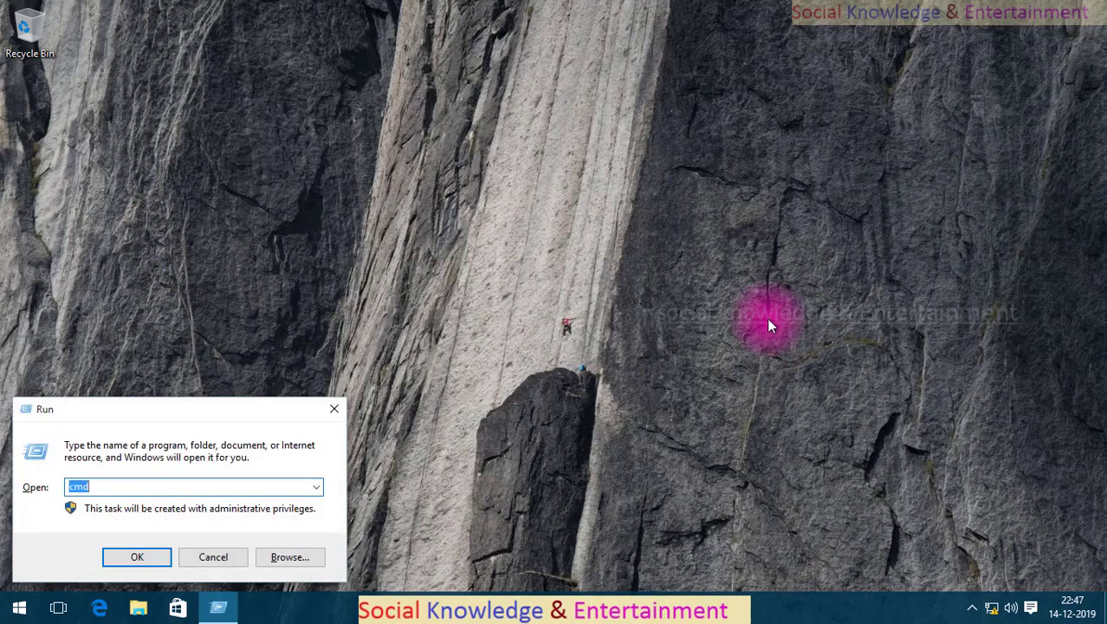
type("gpe")
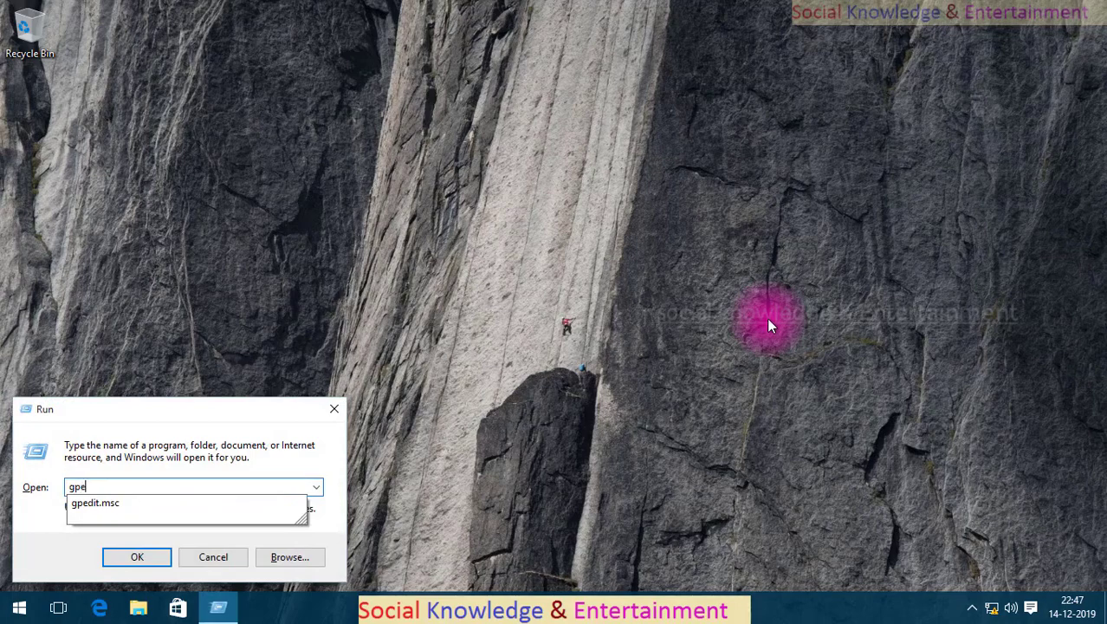
type("sit")
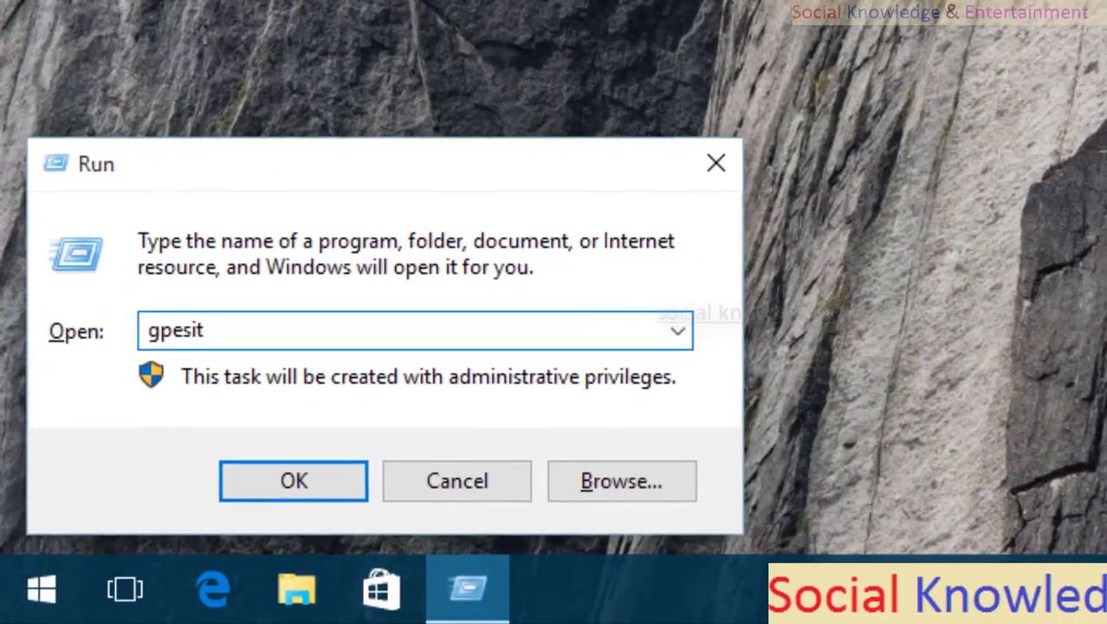
key("BackSpace")
key("BackSpace")
key("BackSpace")
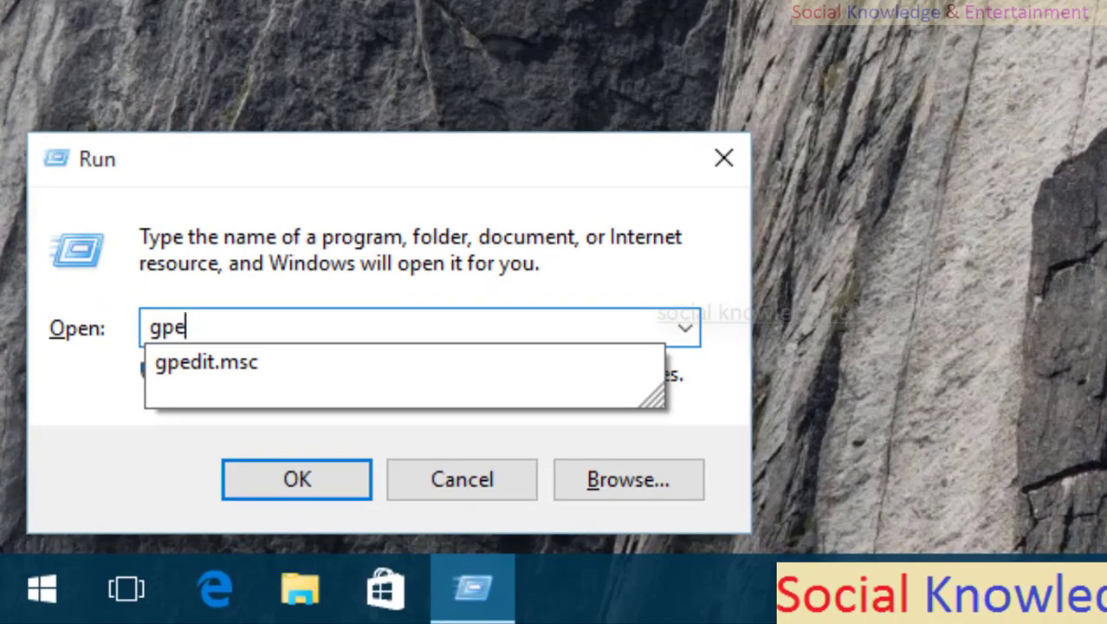
type("dit.msc")
key("Return")
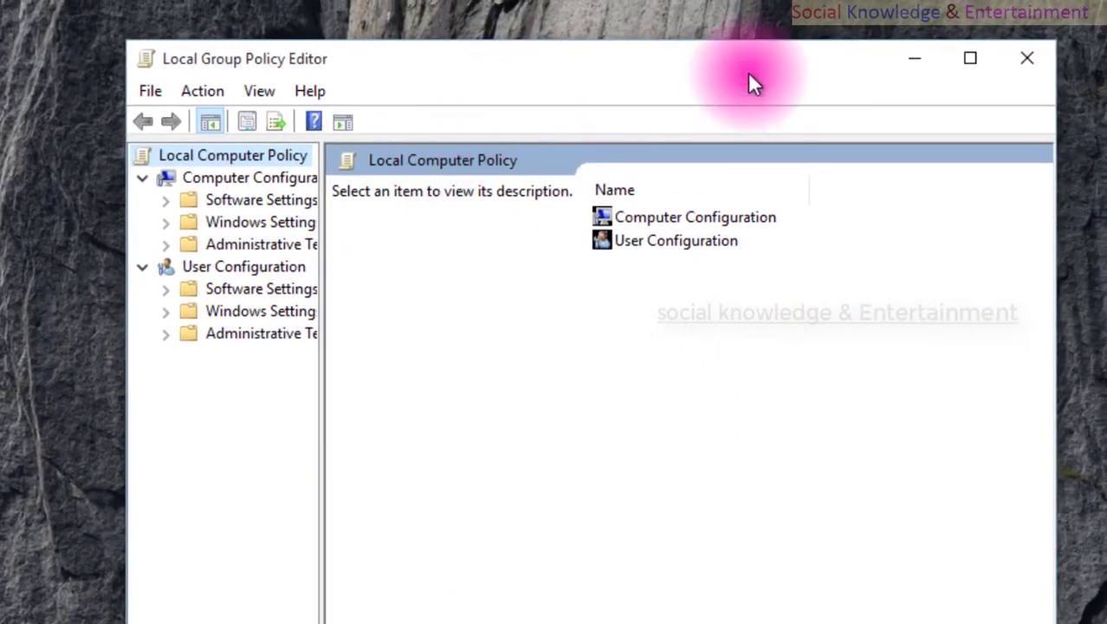
Maximize the editor, widen the tree pane, and expand Computer Configuration > Windows Settings.
left_click(970, 58)
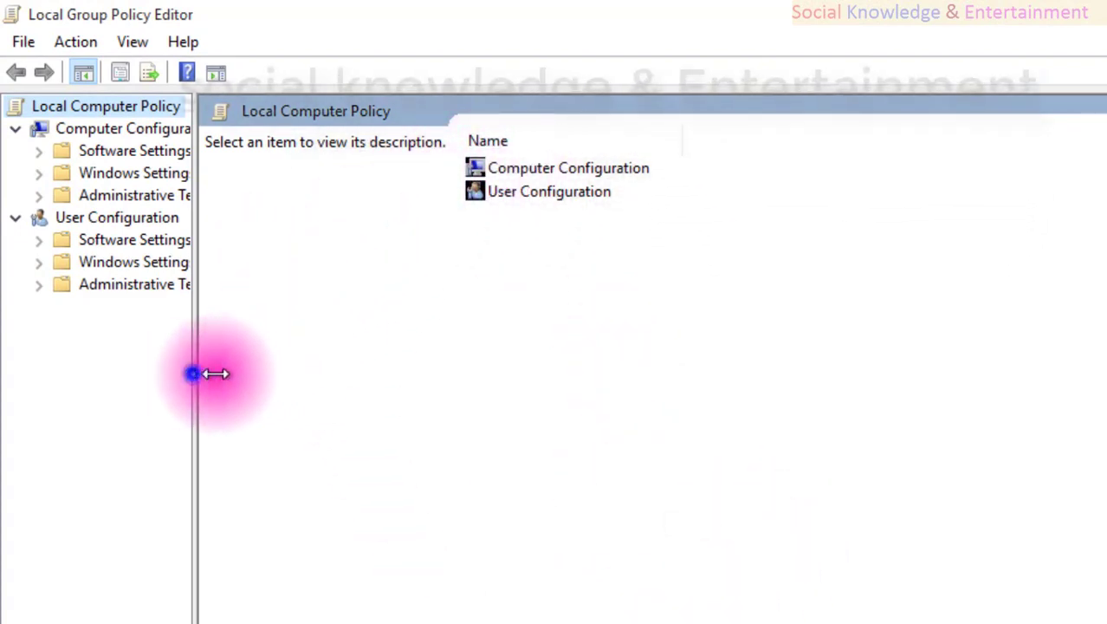
left_click_drag(192, 373, 428, 379)
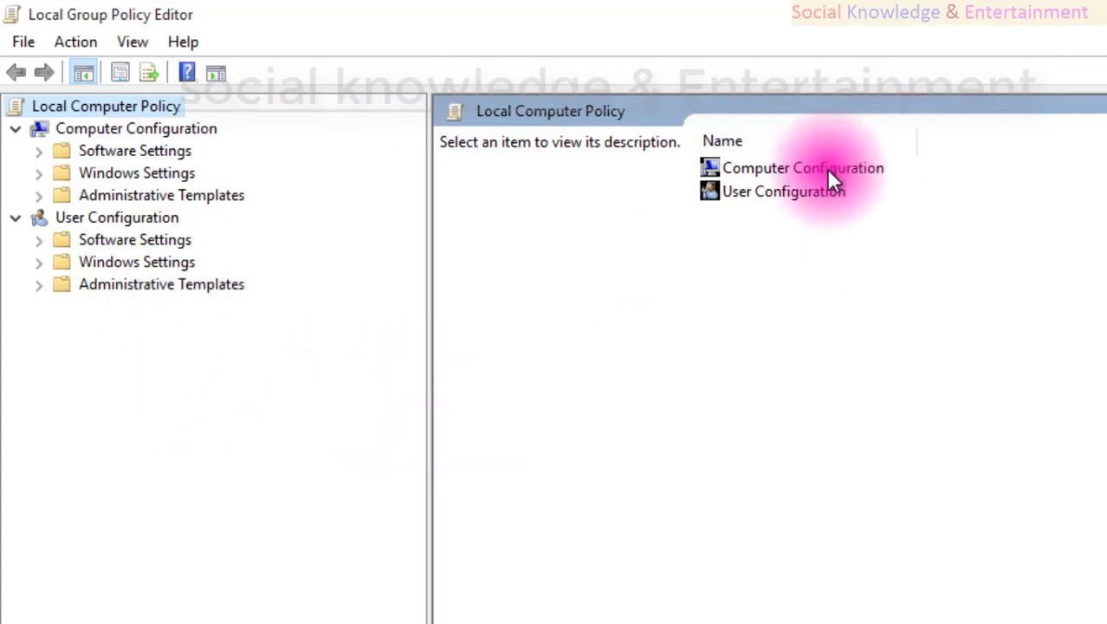
left_click(69, 130)
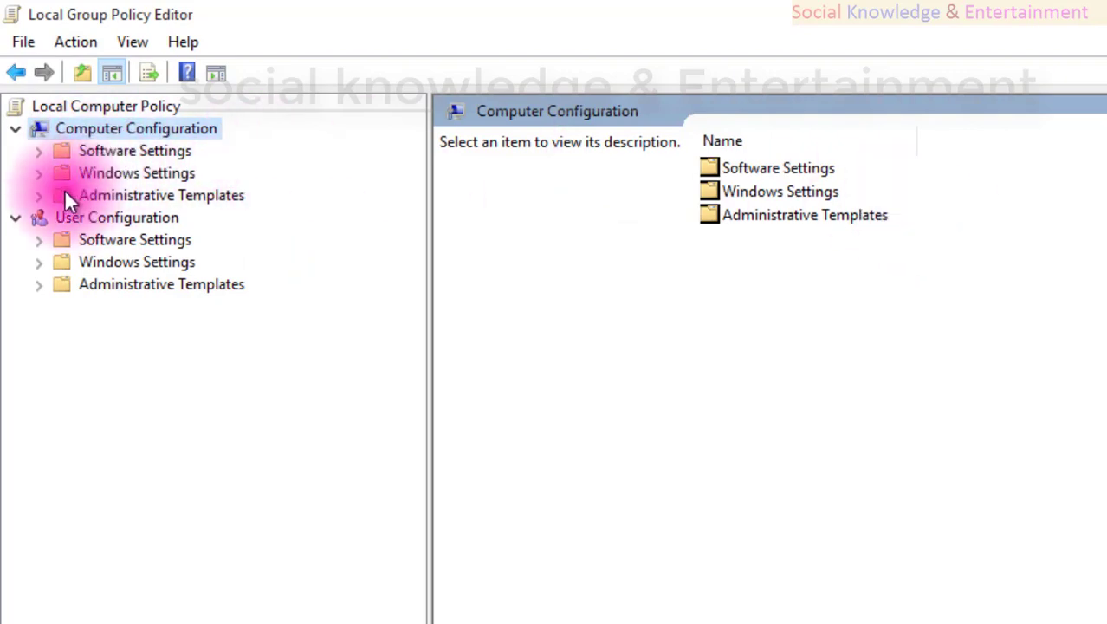
left_click(40, 173)
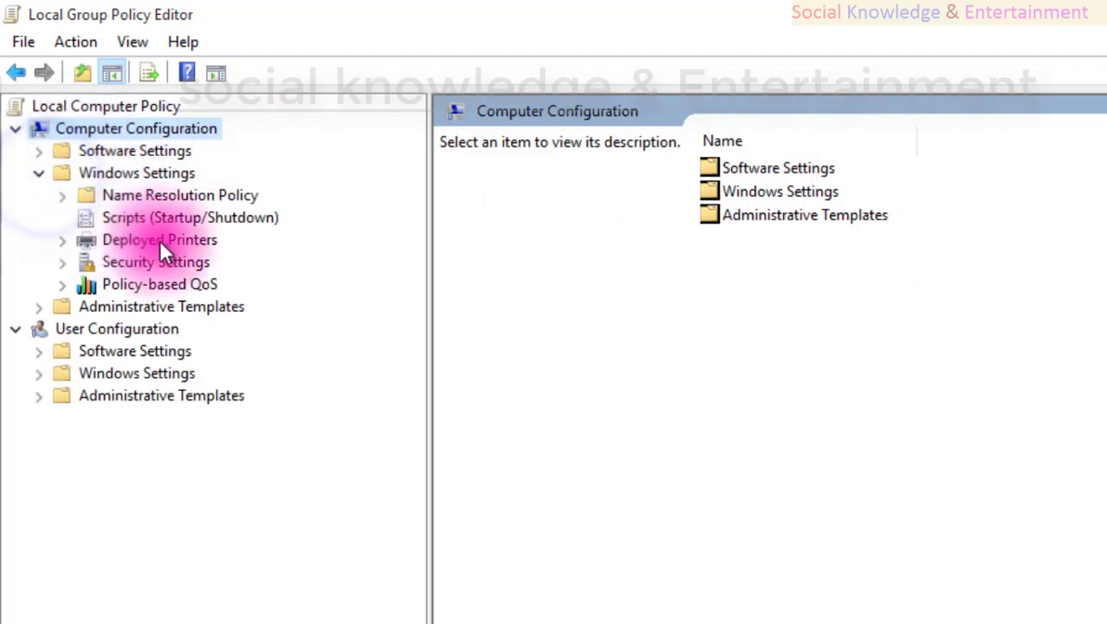
Expand Security Settings > Account Policies and select Password Policy.
left_click(68, 260)
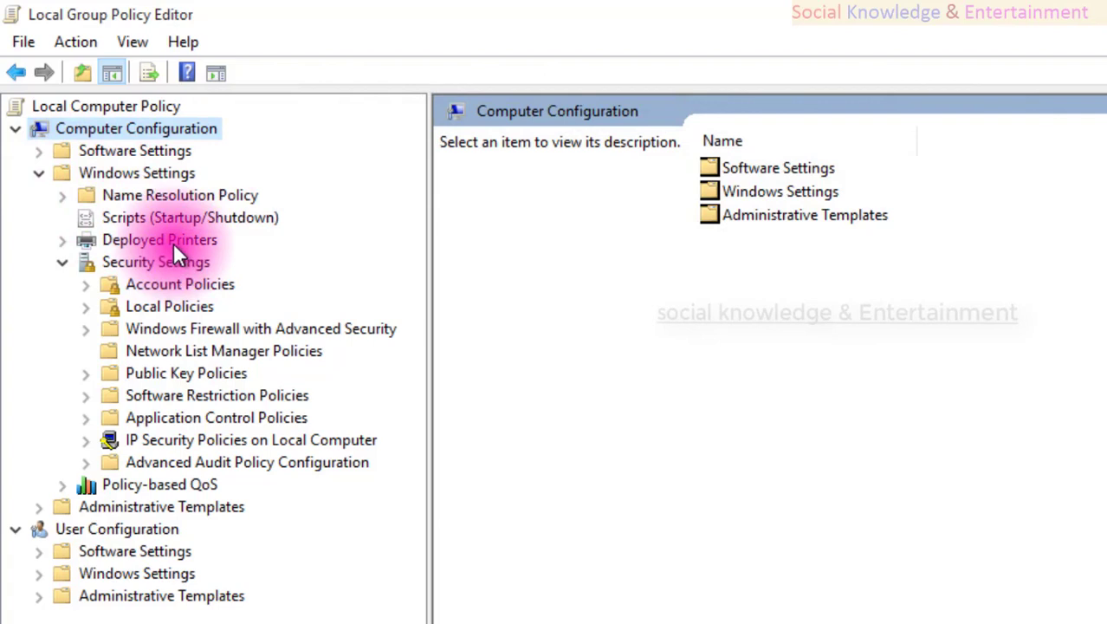
left_click(85, 284)
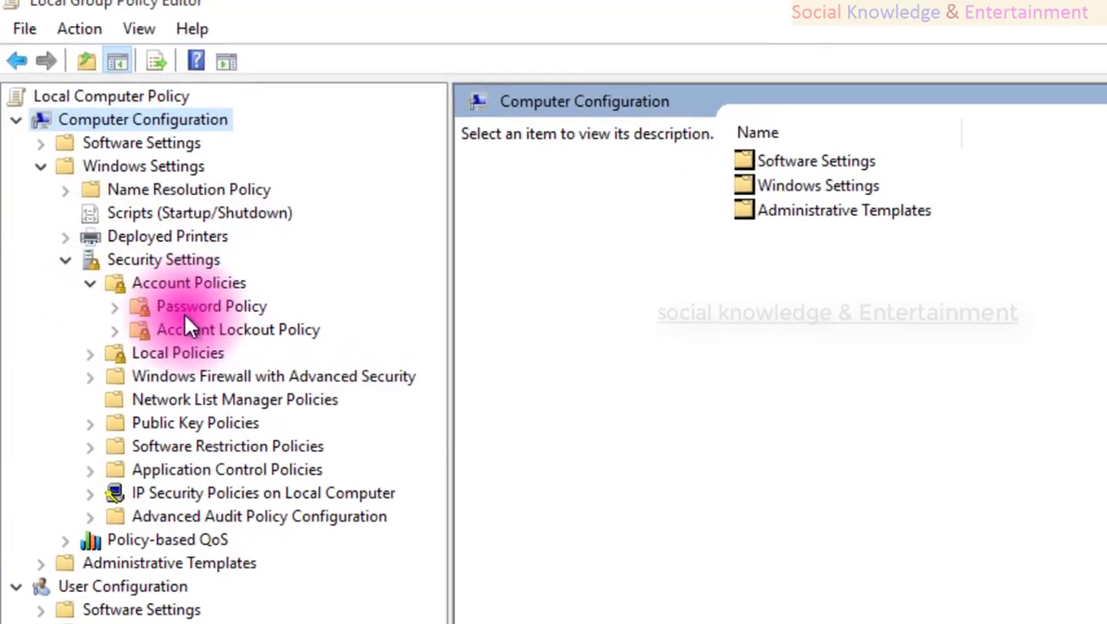
left_click(194, 310)
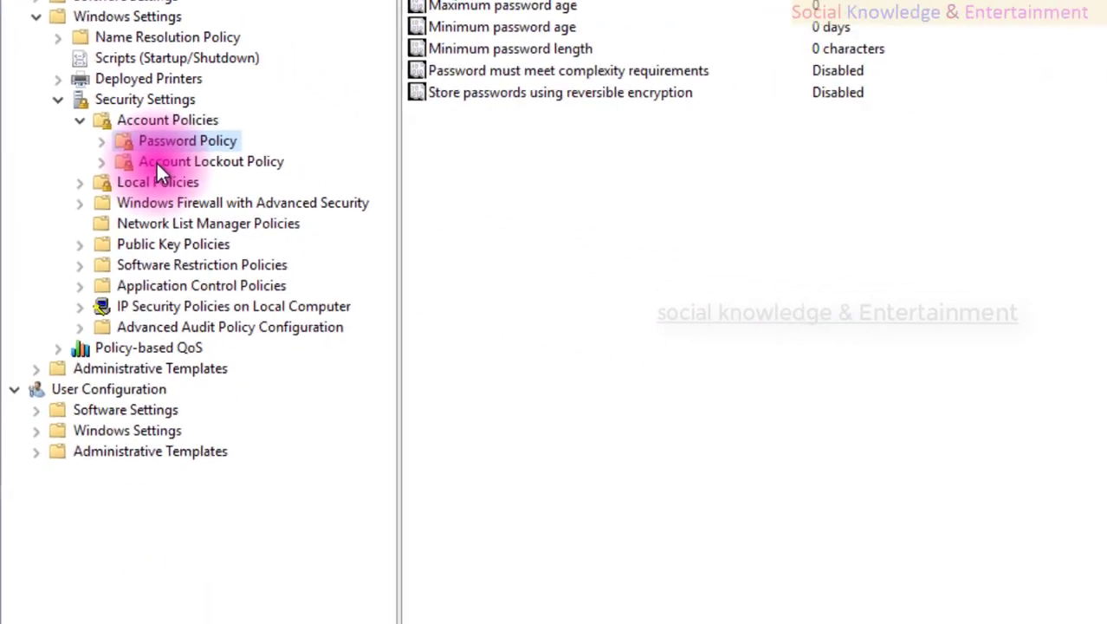
key("super")
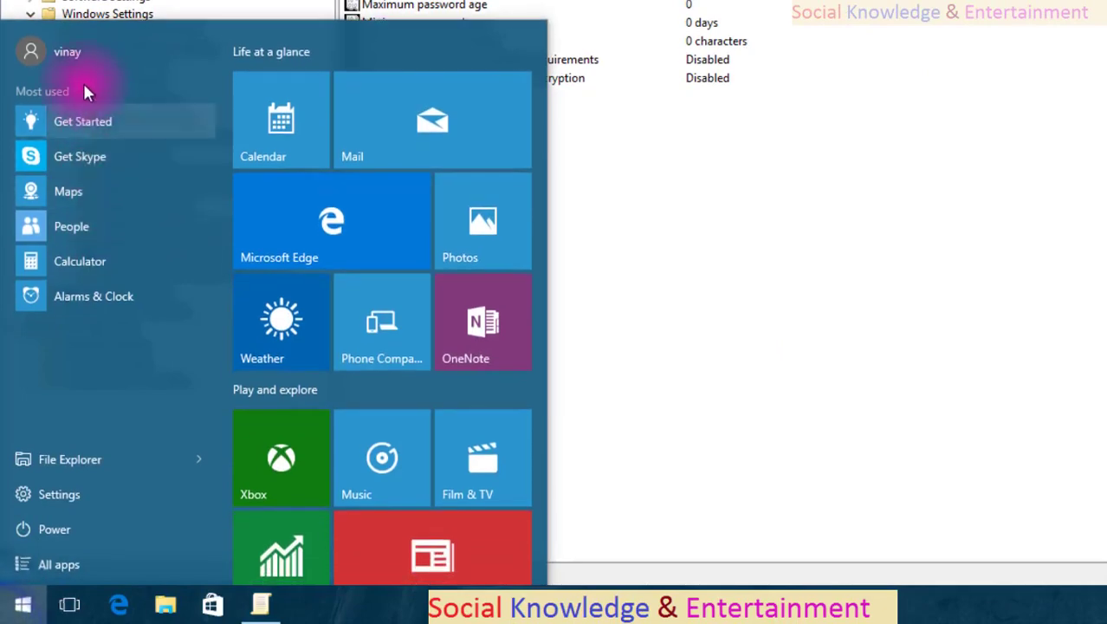
Lock the computer from the account options and dismiss the lock screen.
left_click(88, 55)
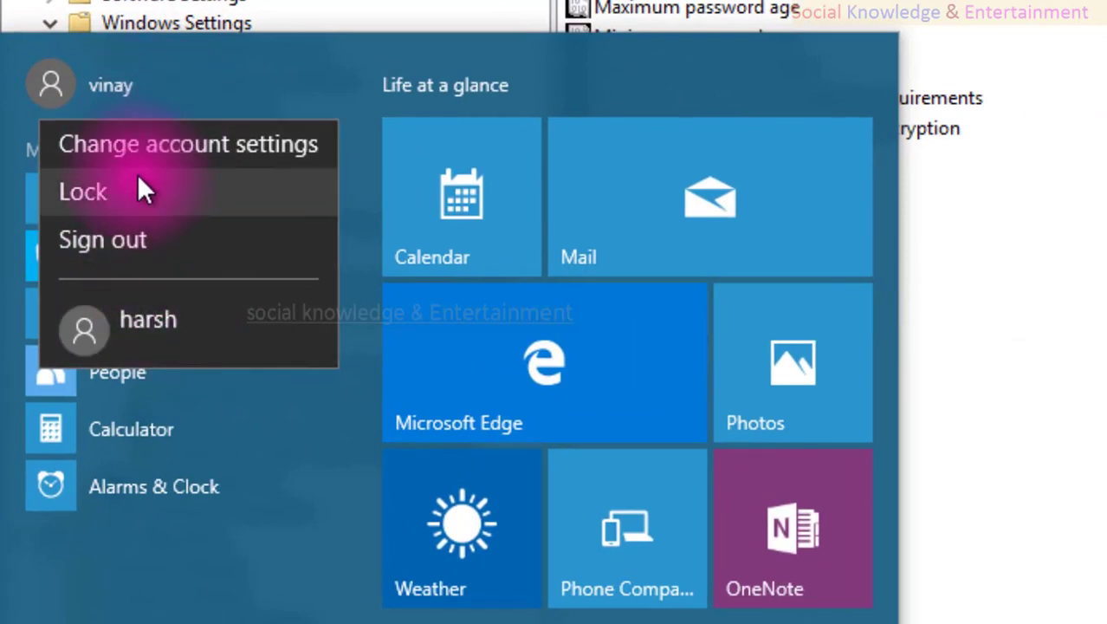
left_click(137, 199)
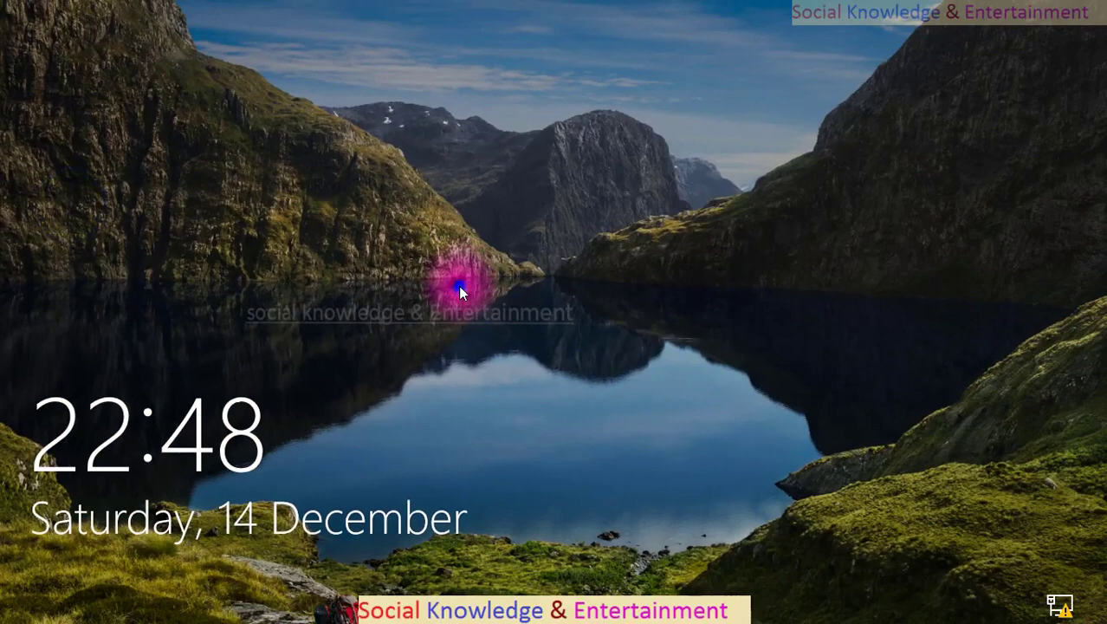
left_click(458, 285)
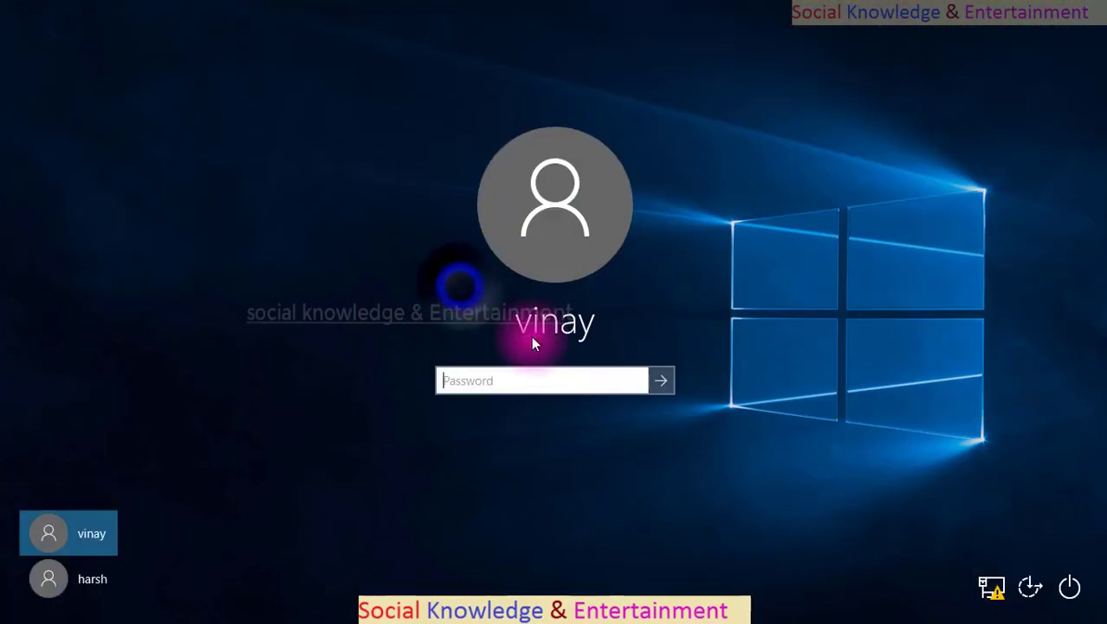
Submit wrong and empty passwords several times, then enter the account password.
left_click(539, 381)
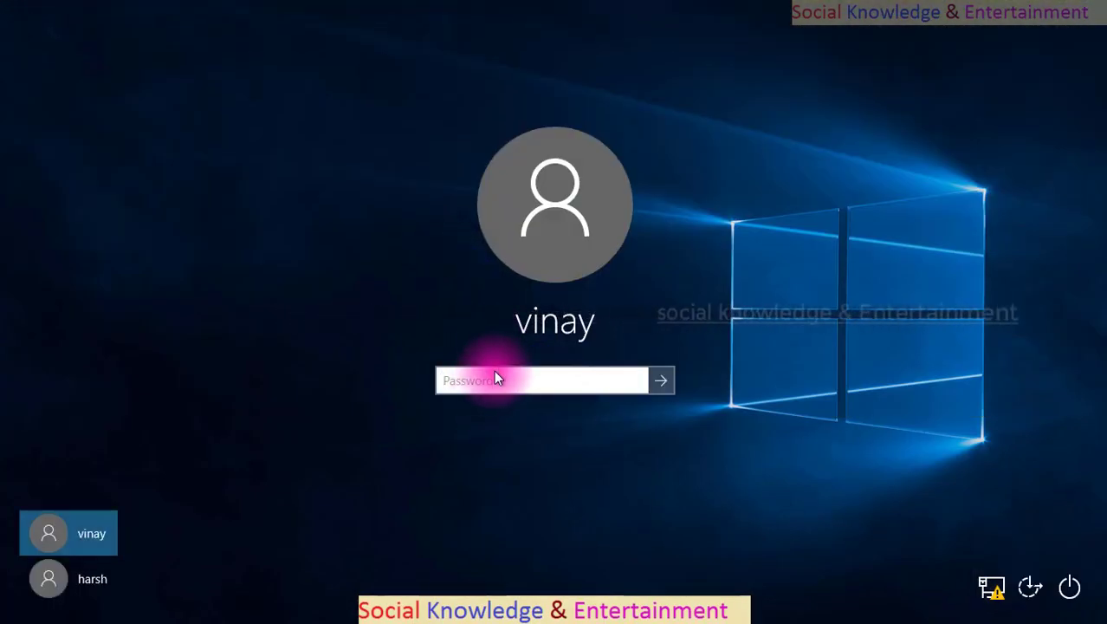
left_click(490, 377)
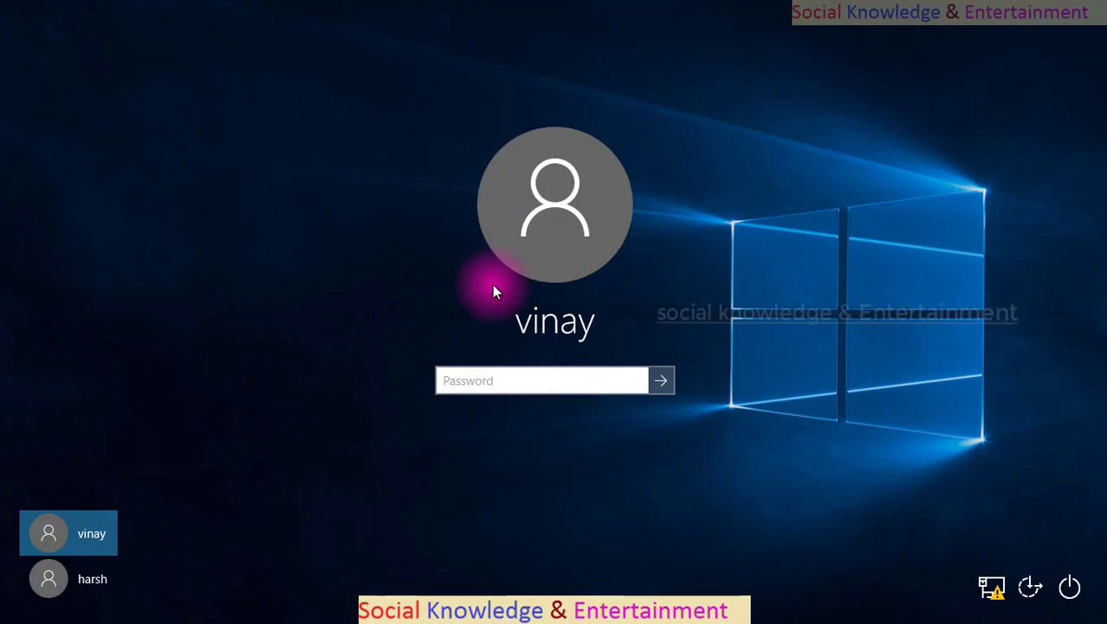
type("12")
key("Return")
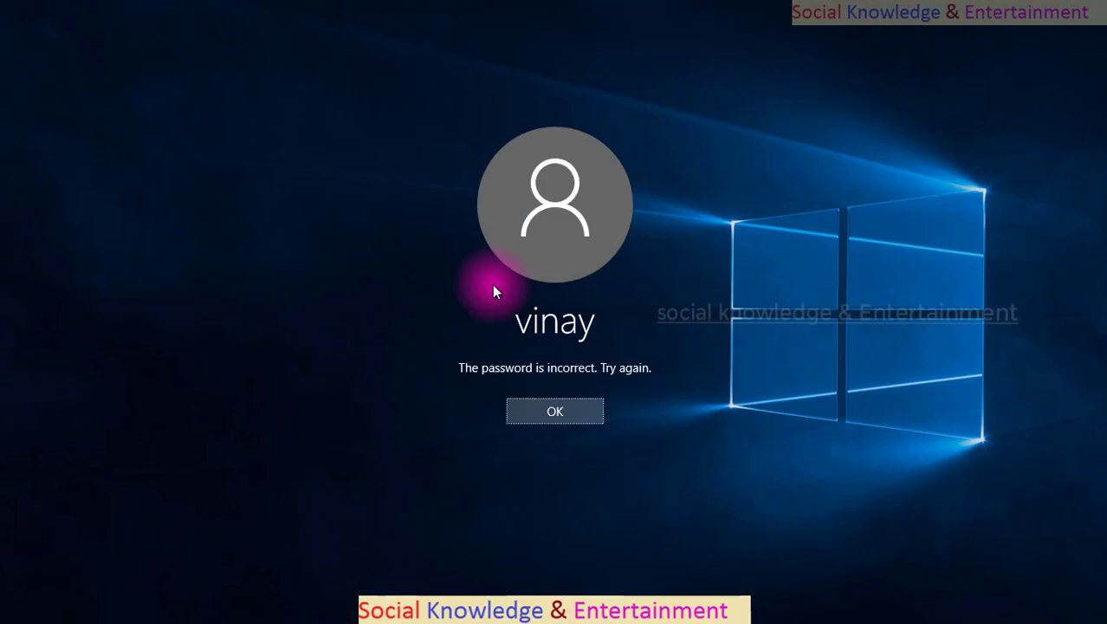
key("Return")
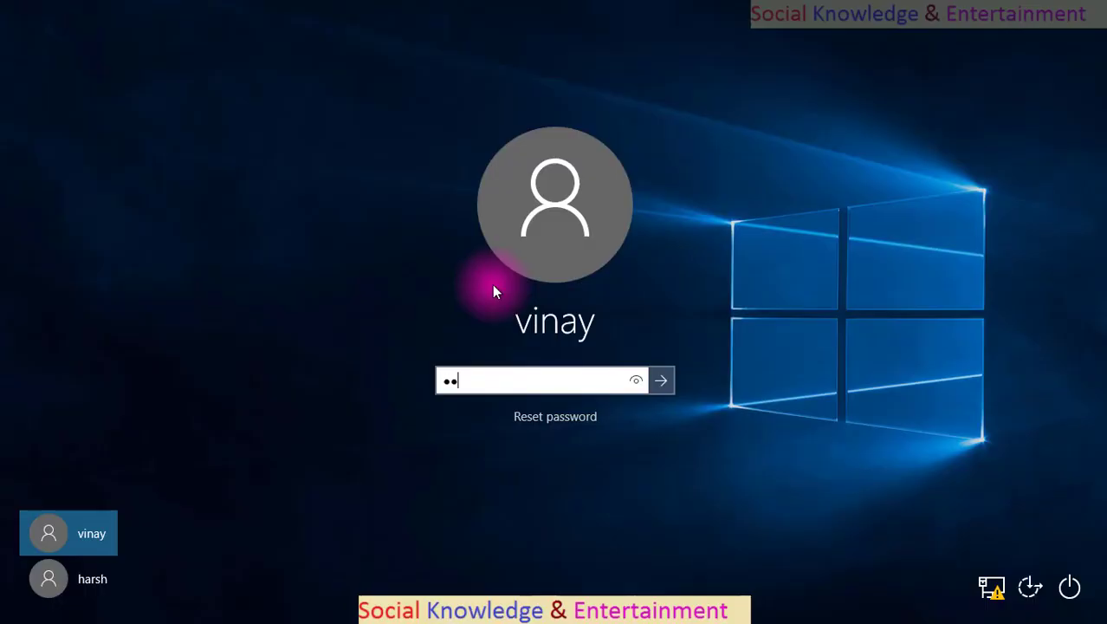
key("Return")
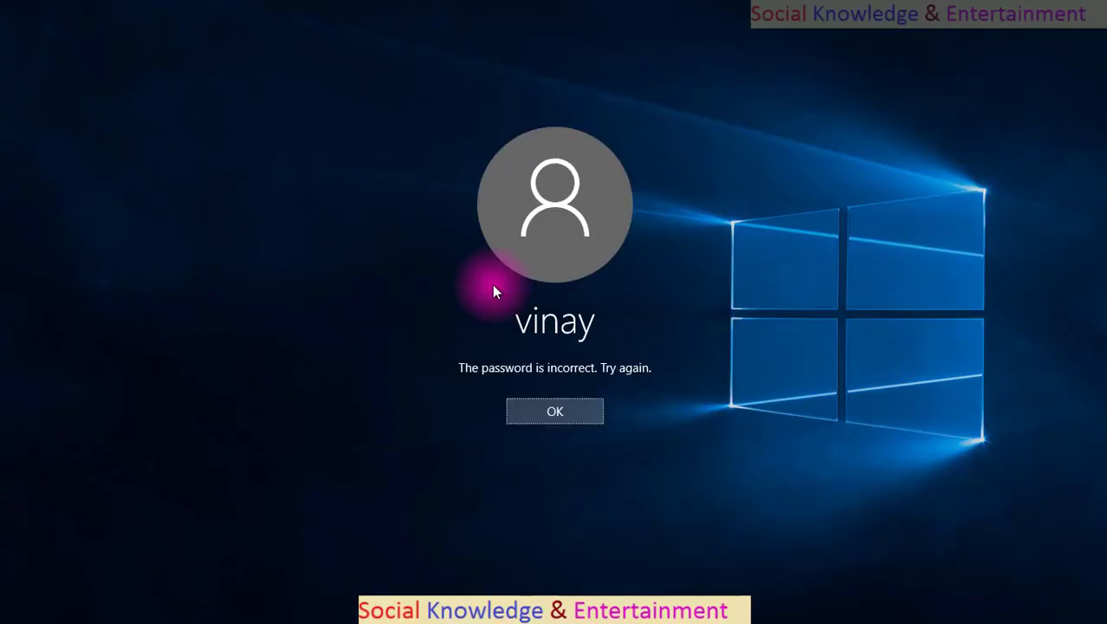
key("Return")
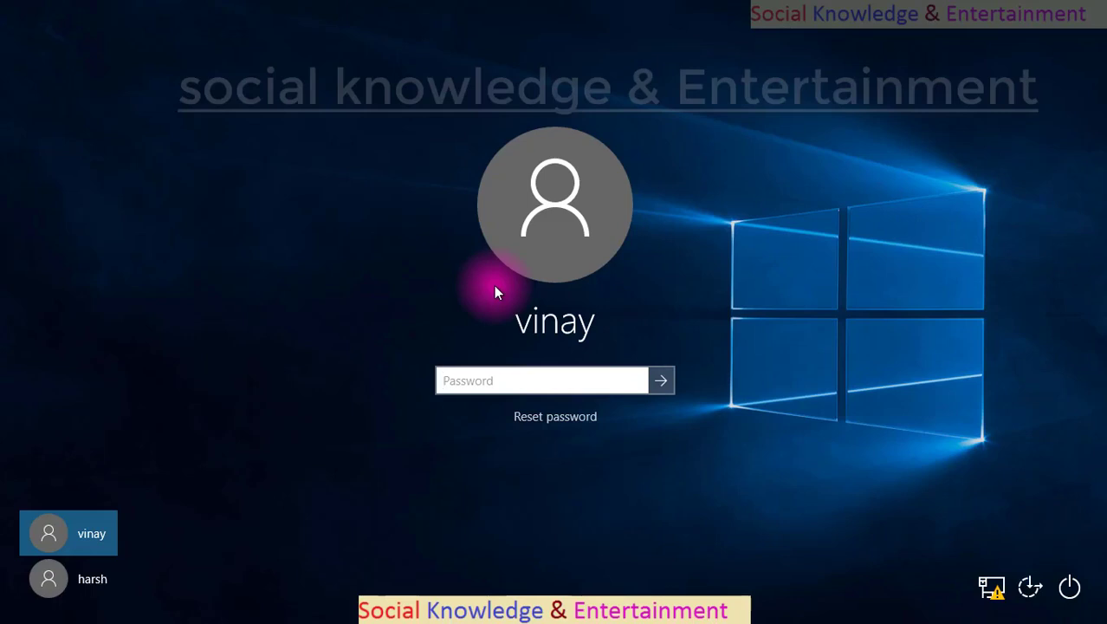
key("Return")
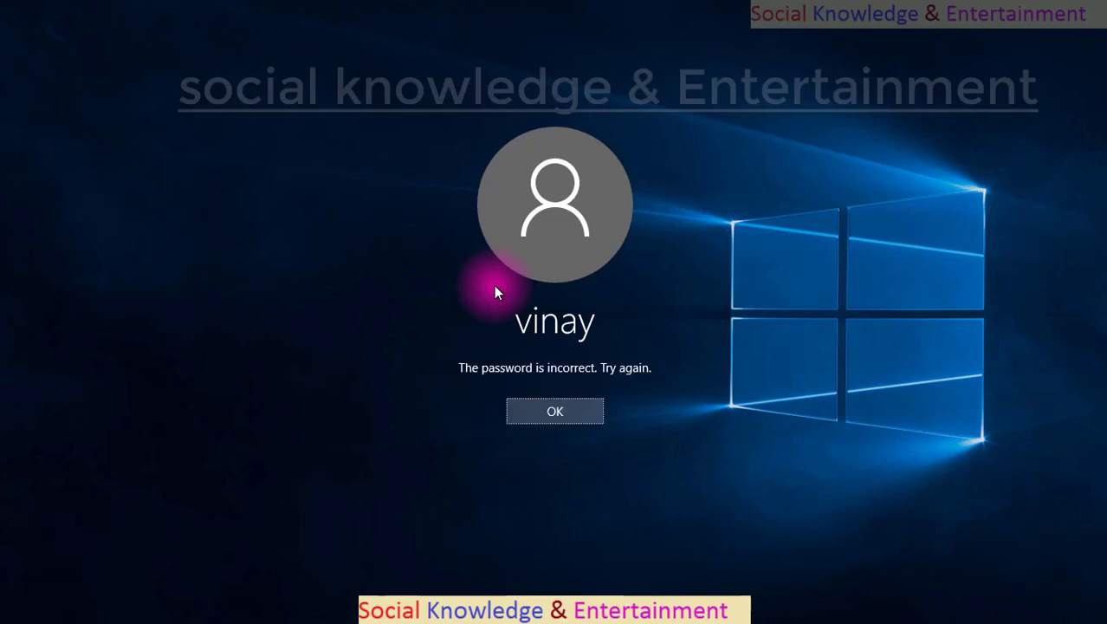
key("Return")
key("Return")
key("Return")
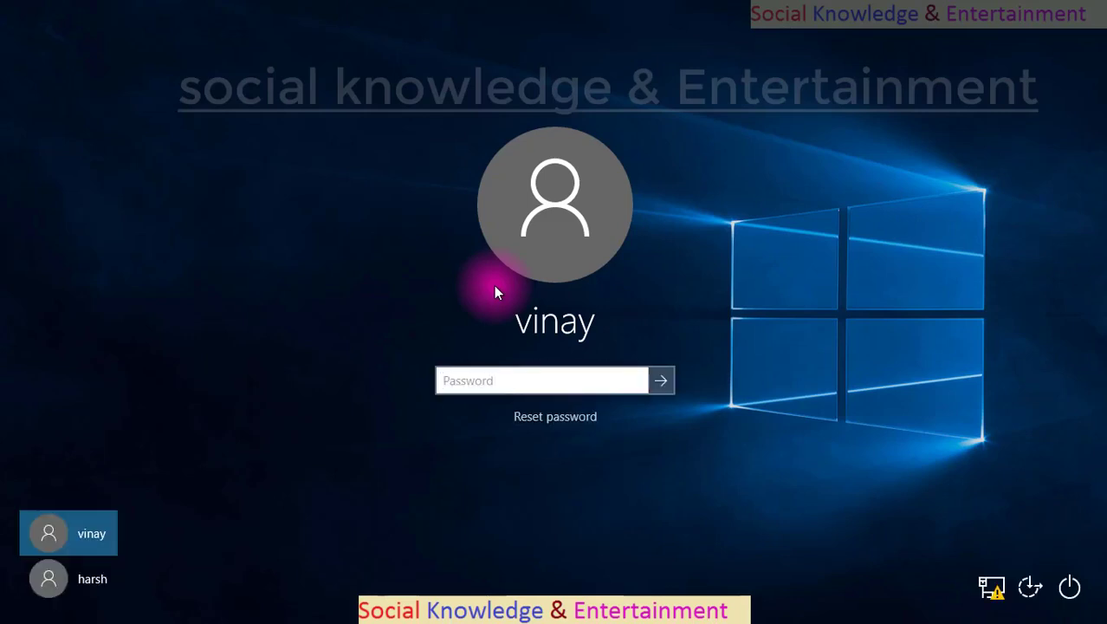
type("•••••••••••")
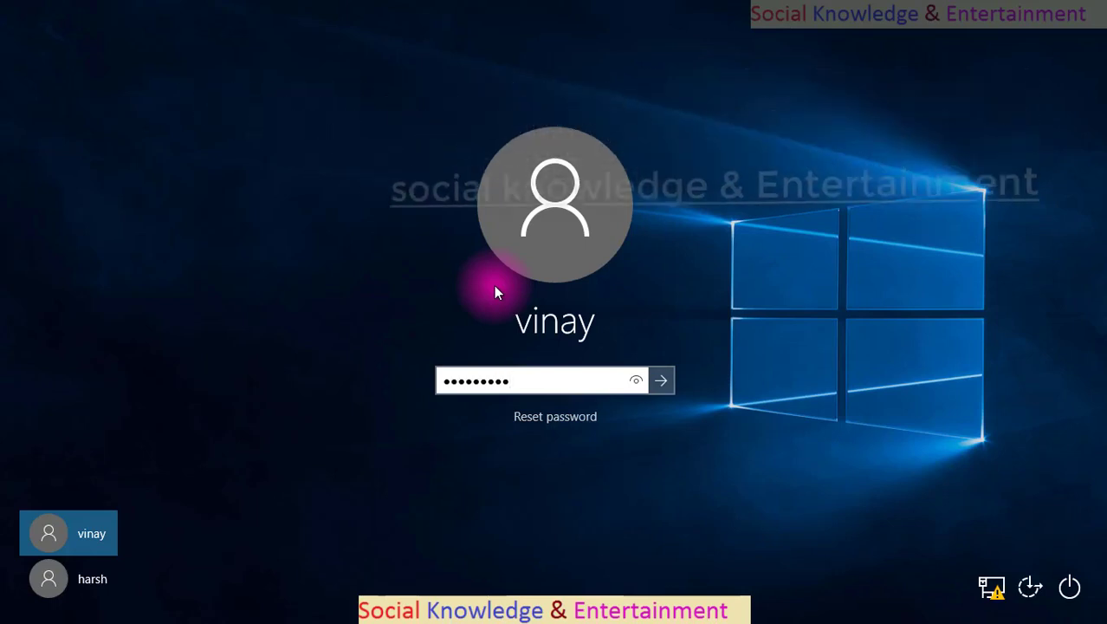
type("•")
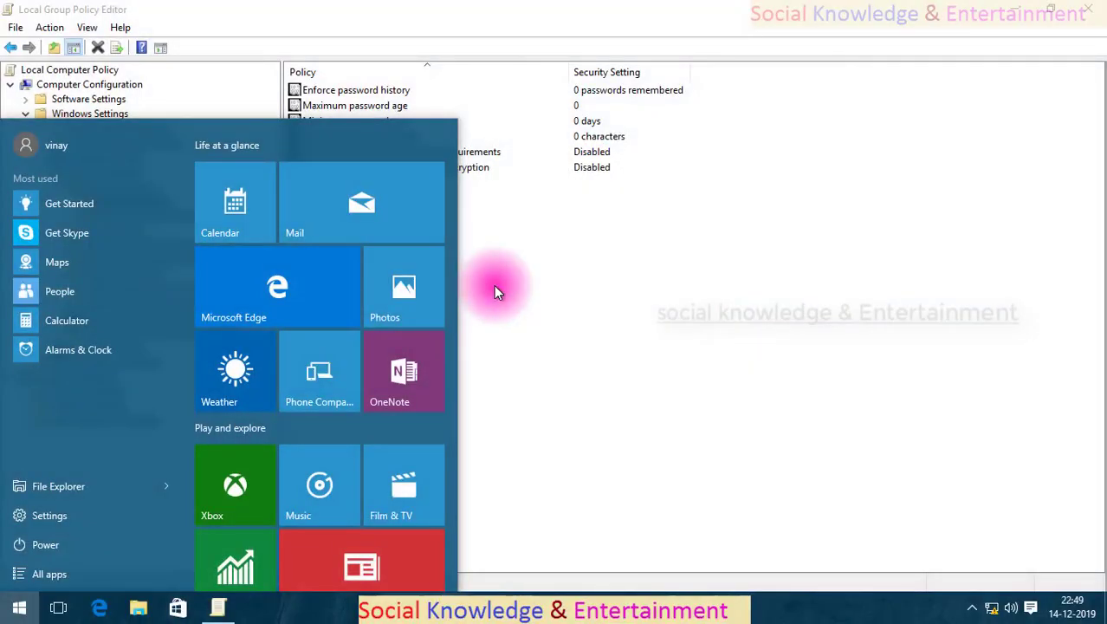
Open Computer Management and select the administrator account under Local Users and Groups > Users.
right_click(125, 487)
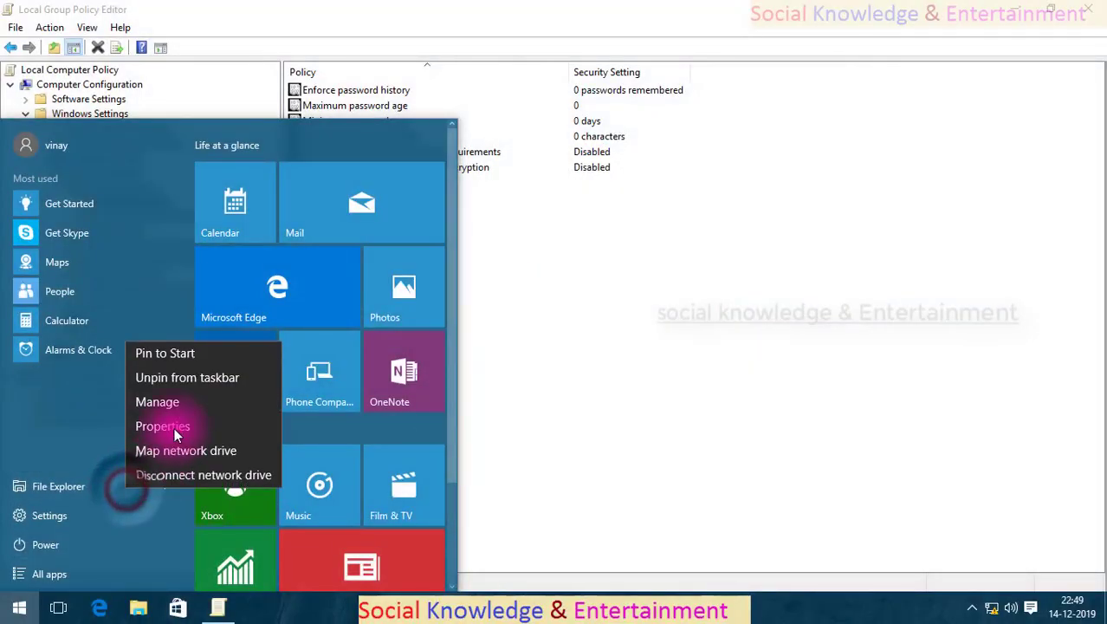
left_click(177, 396)
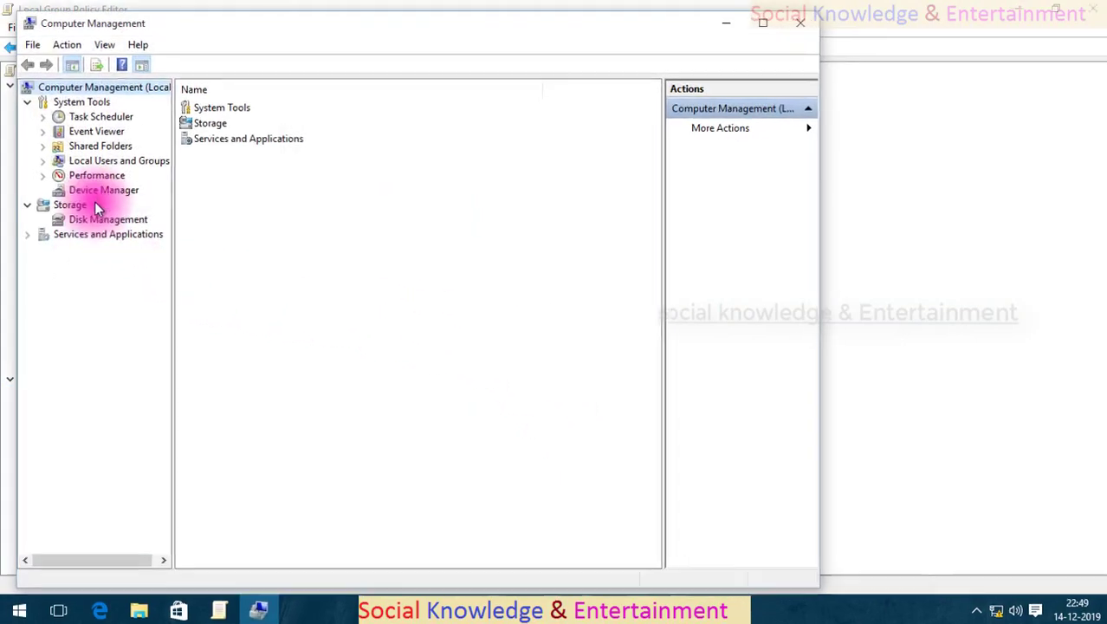
left_click(114, 160)
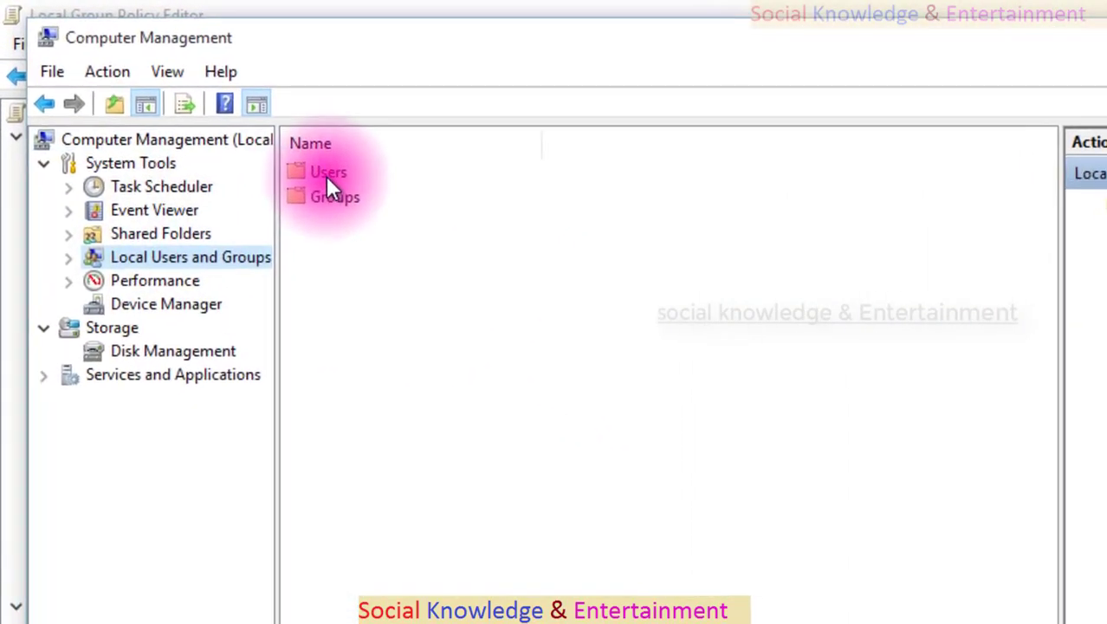
double_click(303, 165)
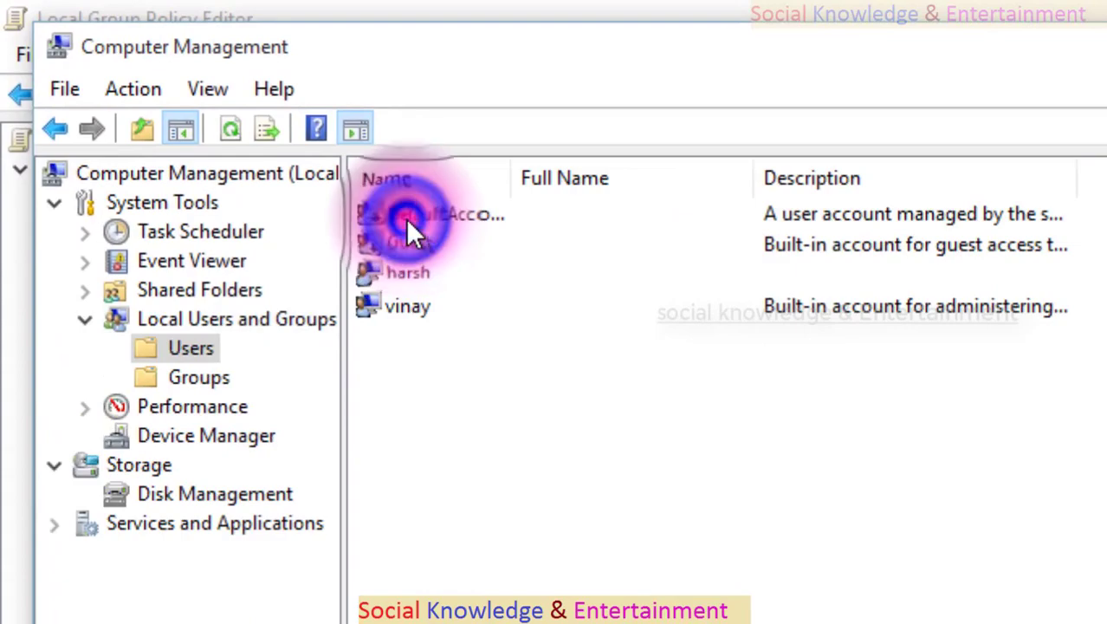
left_click(432, 277)
left_click(442, 308)
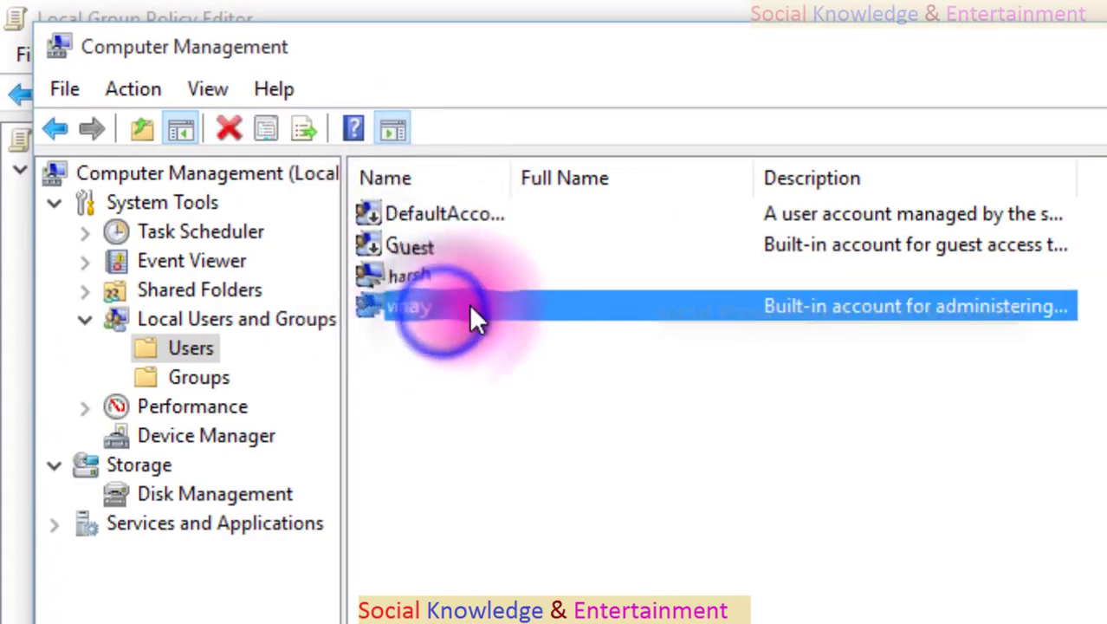
Set a new password for the administrator account and close Computer Management.
right_click(472, 307)
left_click(492, 325)
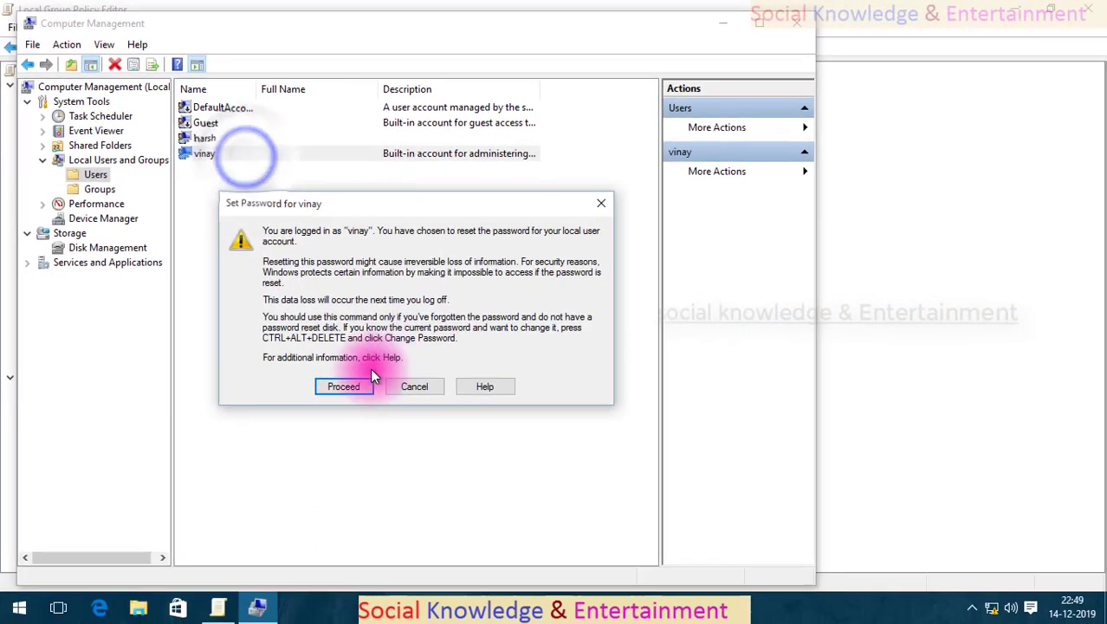
left_click(474, 527)
left_click(508, 523)
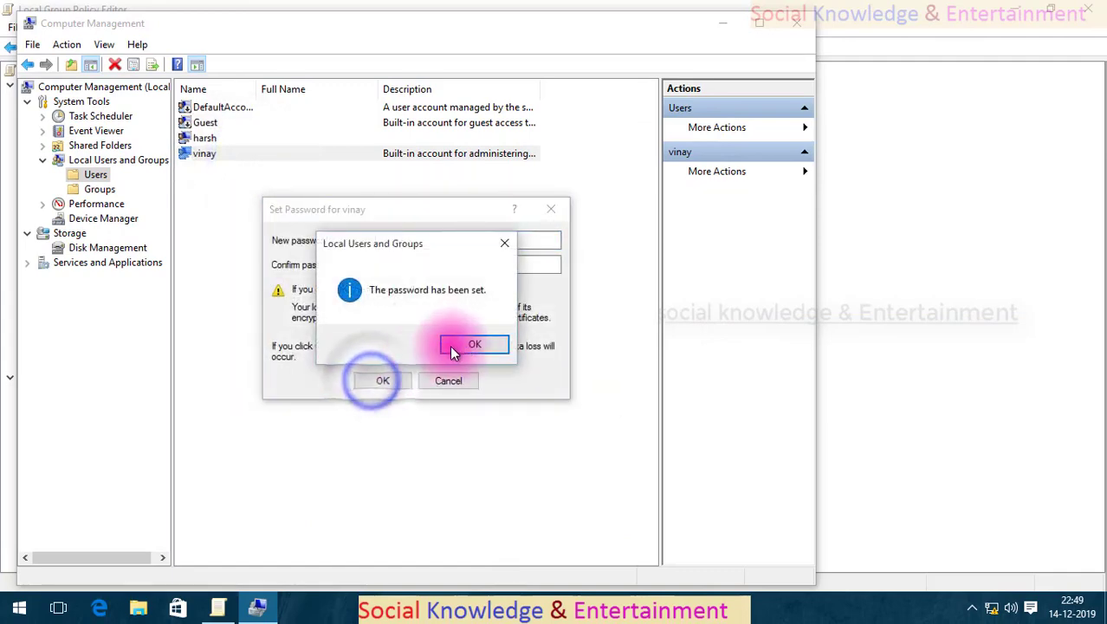
left_click(472, 344)
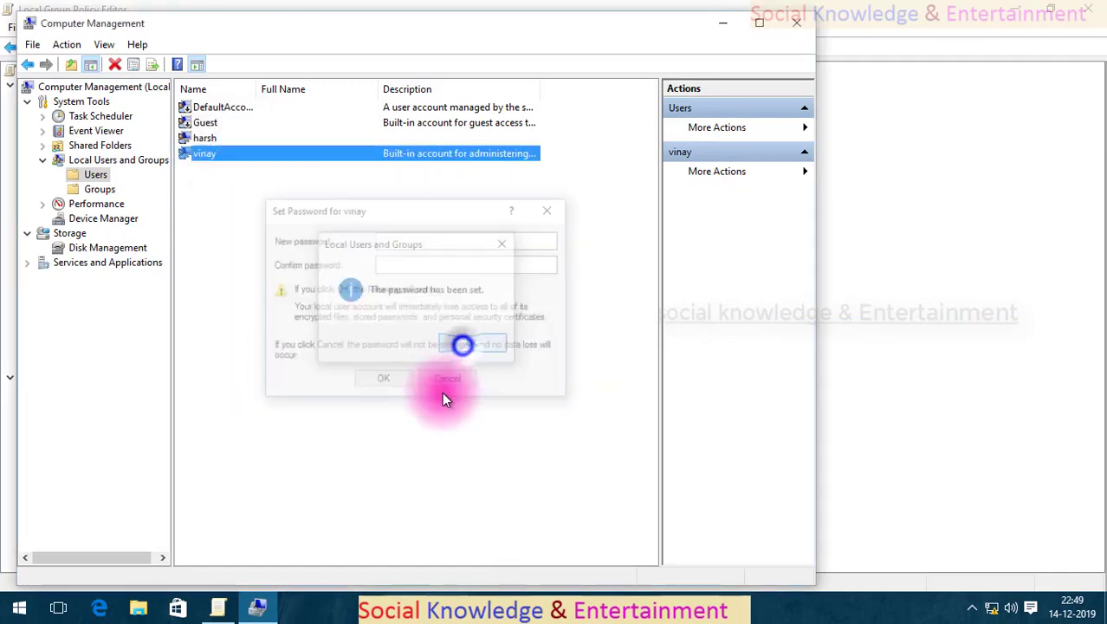
left_click(796, 22)
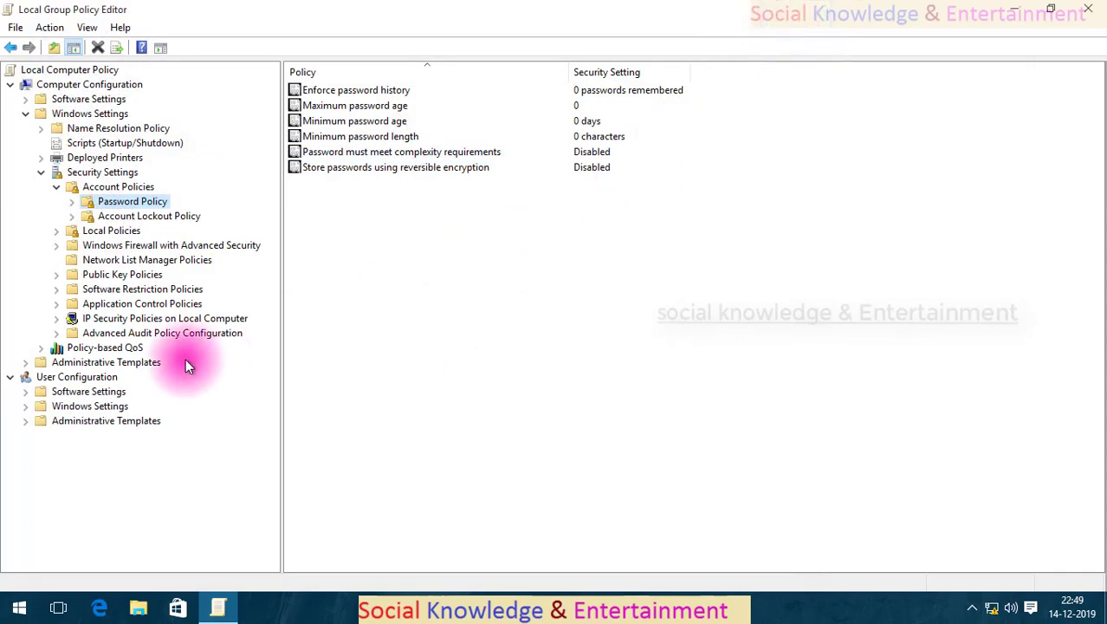
Show the Account Lockout Policy settings and select Account lockout duration.
left_click(19, 607)
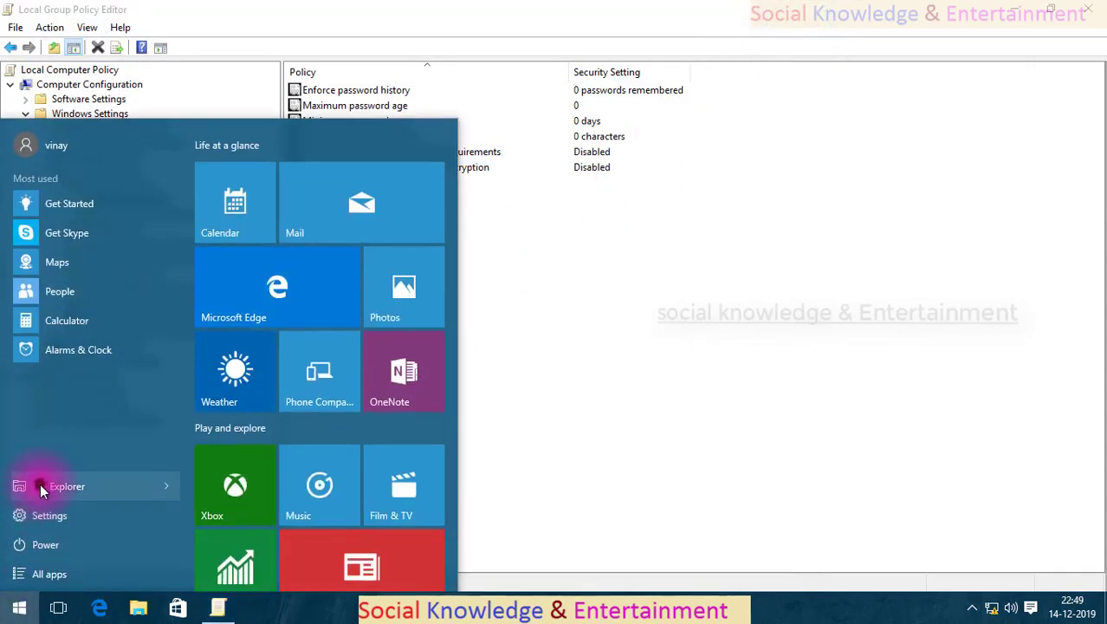
right_click(40, 486)
left_click(560, 422)
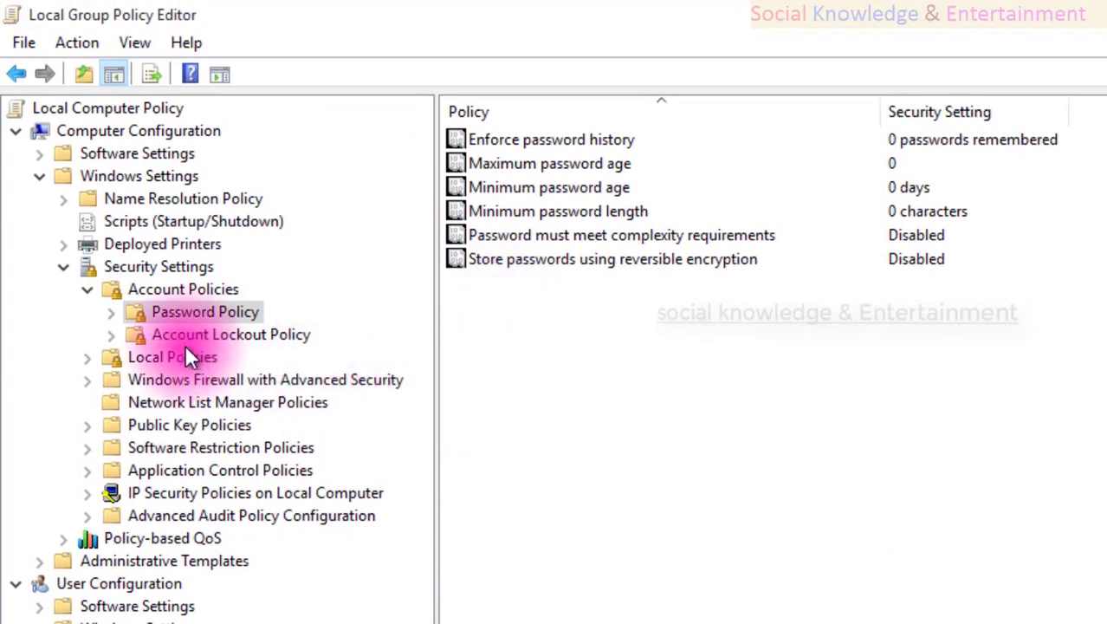
left_click(175, 335)
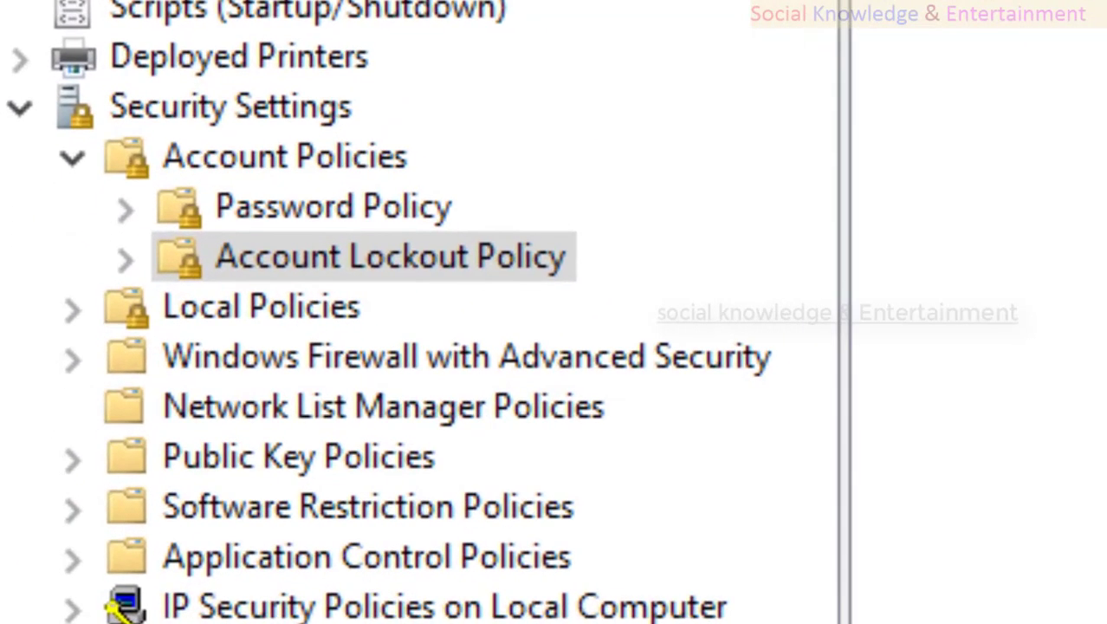
left_click(1015, 104)
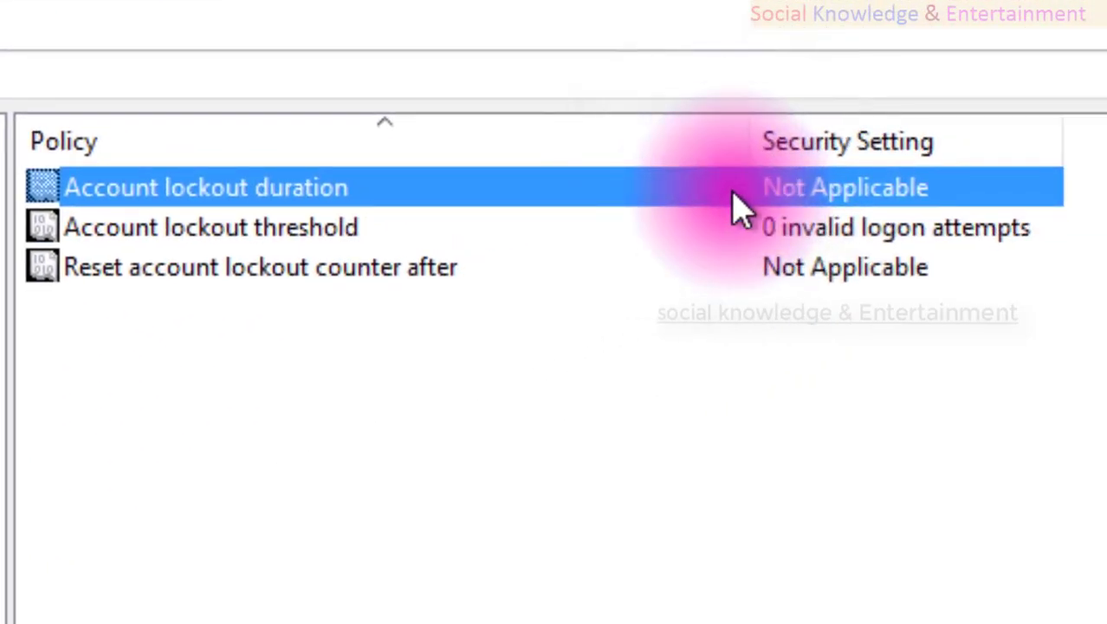
right_click(732, 208)
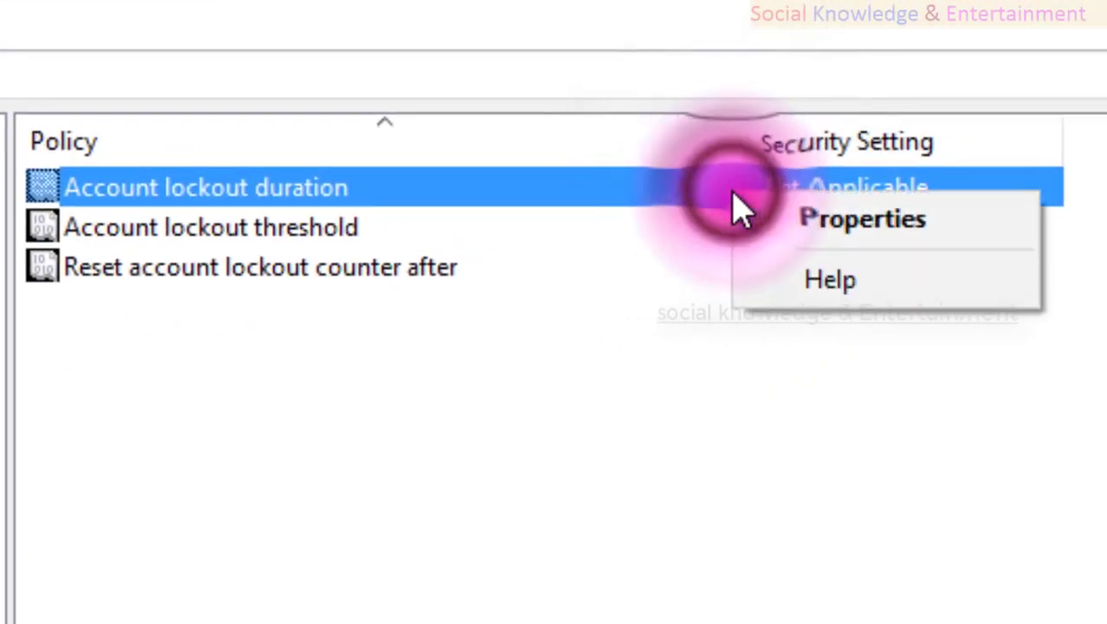
left_click(773, 217)
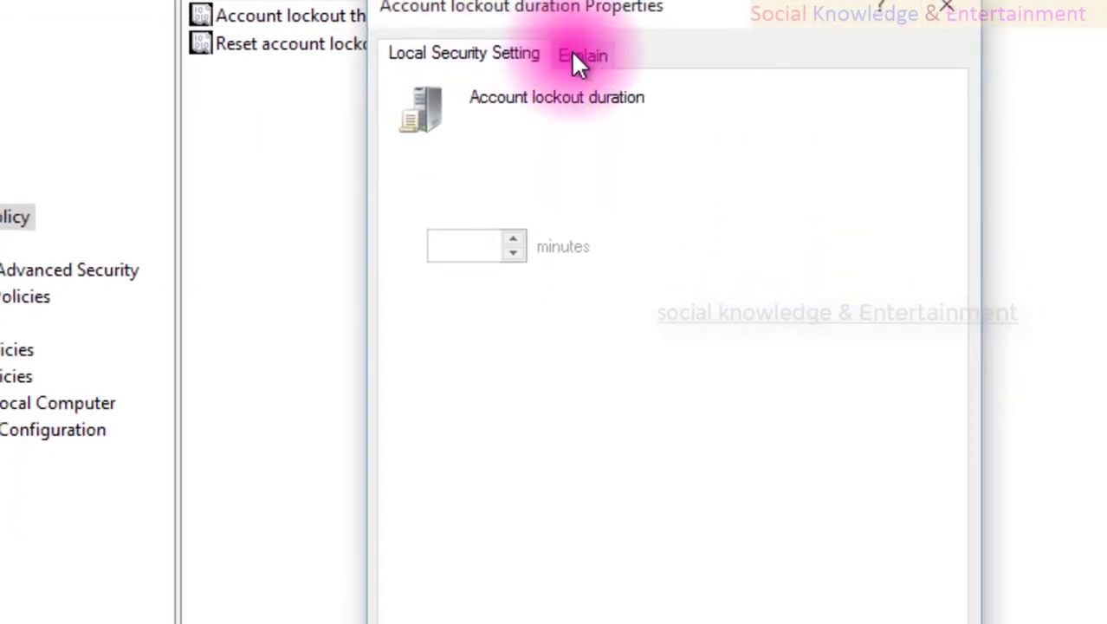
left_click(580, 95)
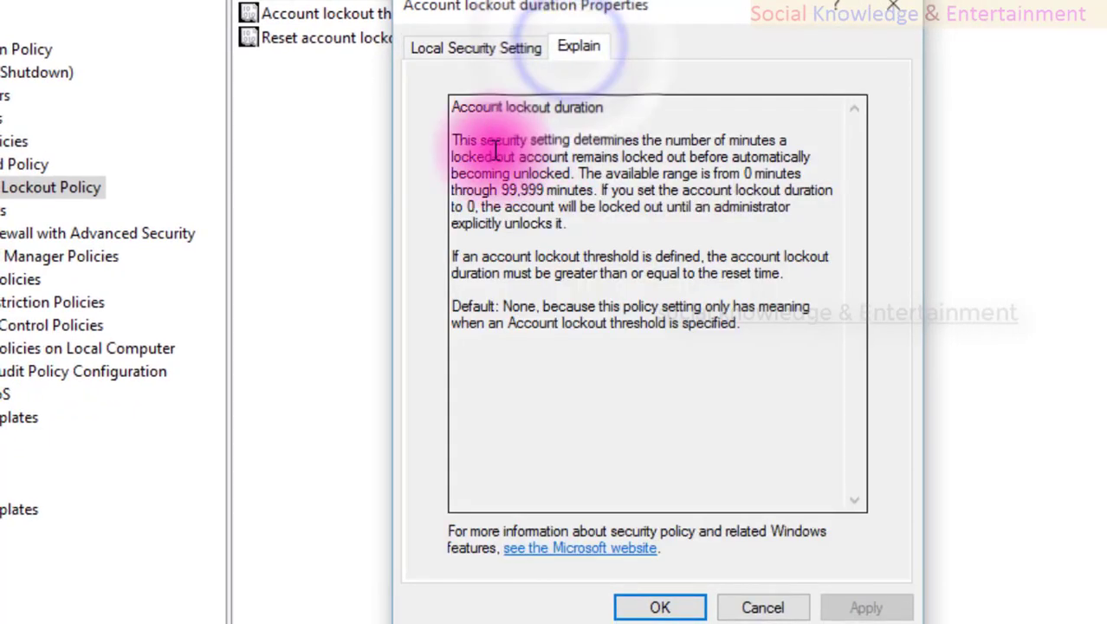
left_click(457, 145)
left_click_drag(518, 157, 613, 174)
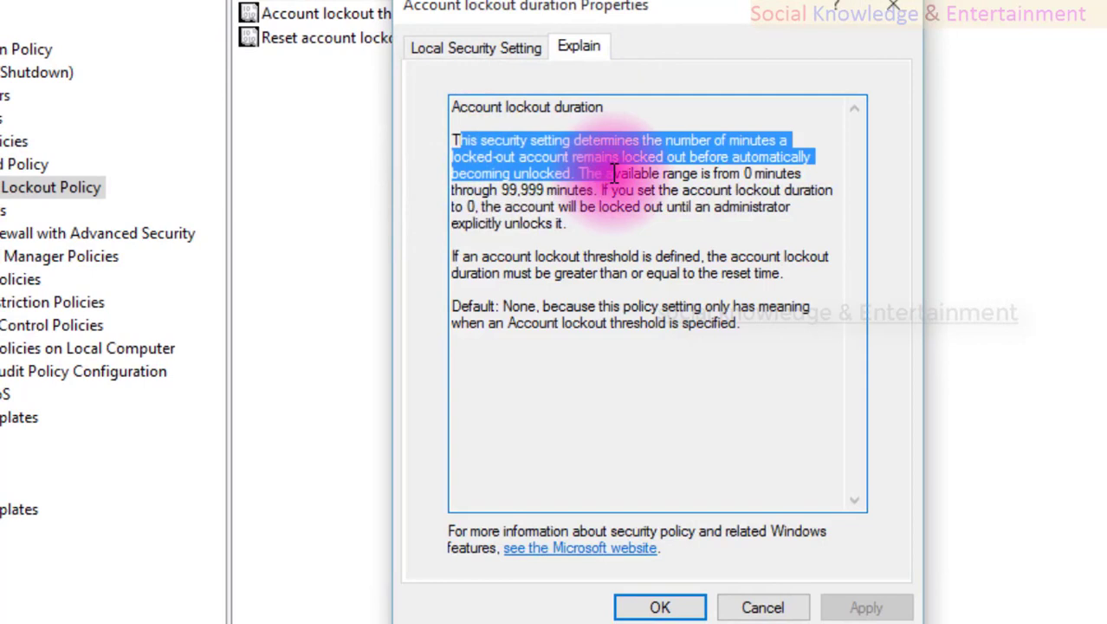
left_click(571, 173)
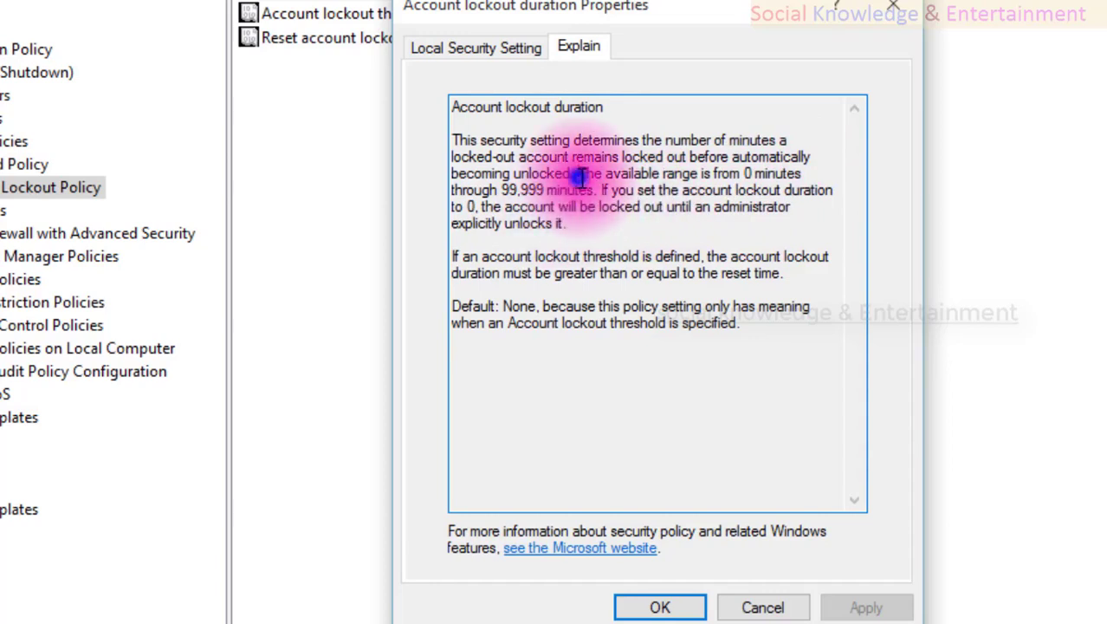
left_click_drag(579, 176, 784, 212)
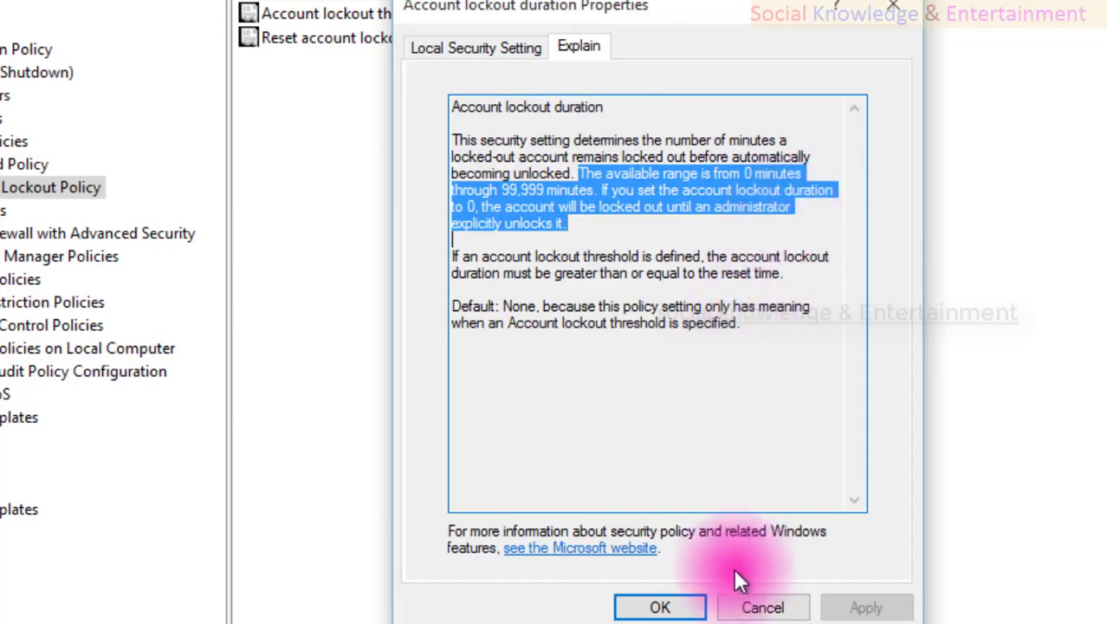
left_click(750, 603)
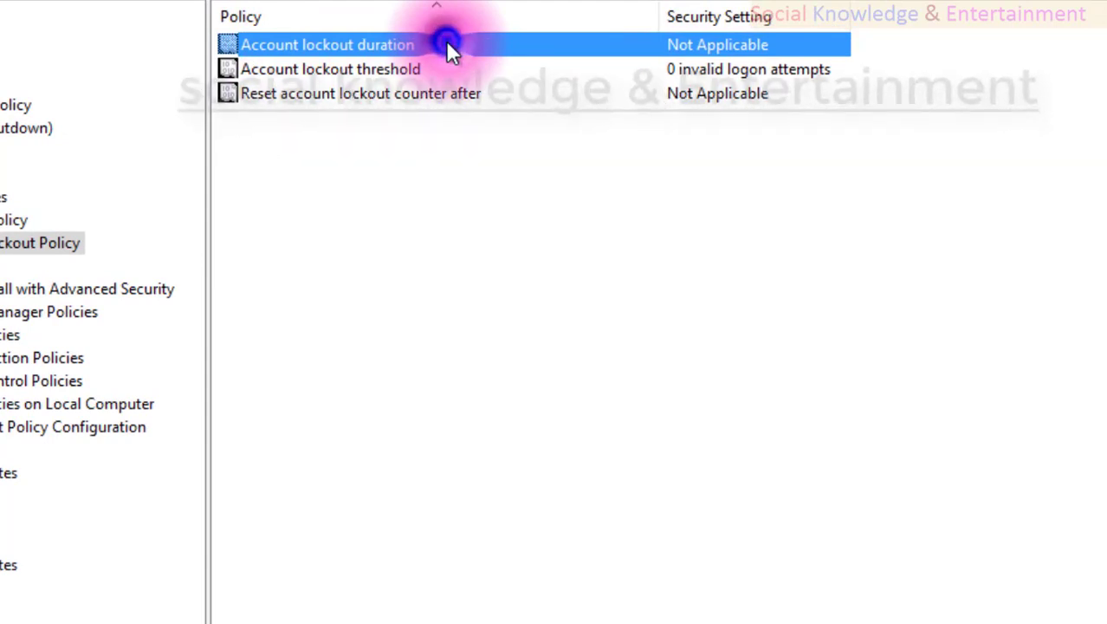
Inspect the Account lockout duration properties and cancel without changes.
double_click(447, 45)
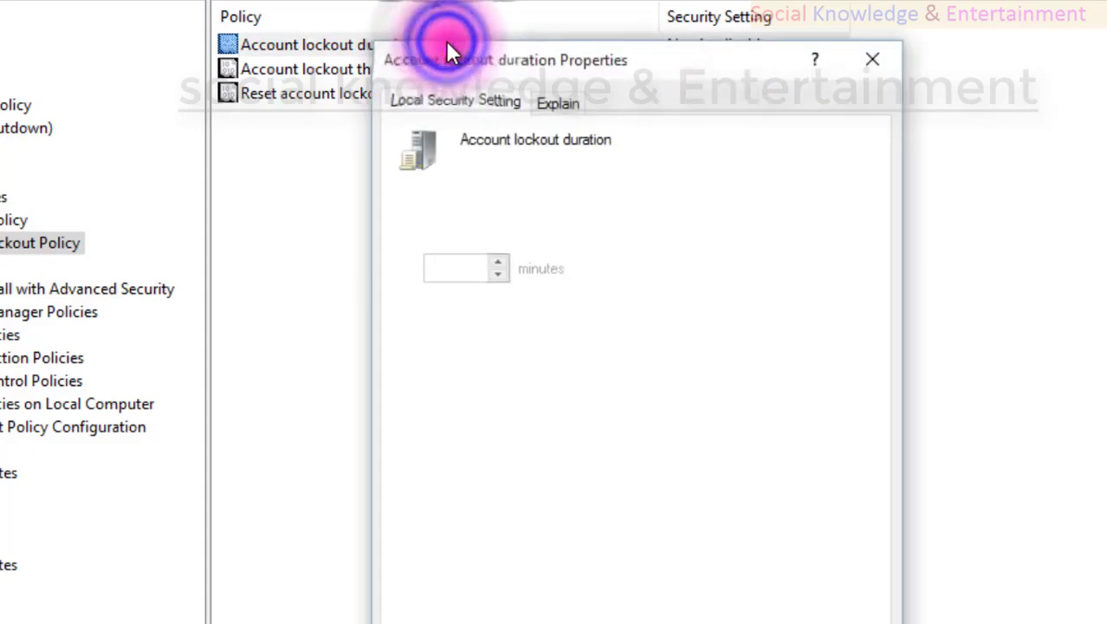
left_click(432, 102)
left_click(517, 273)
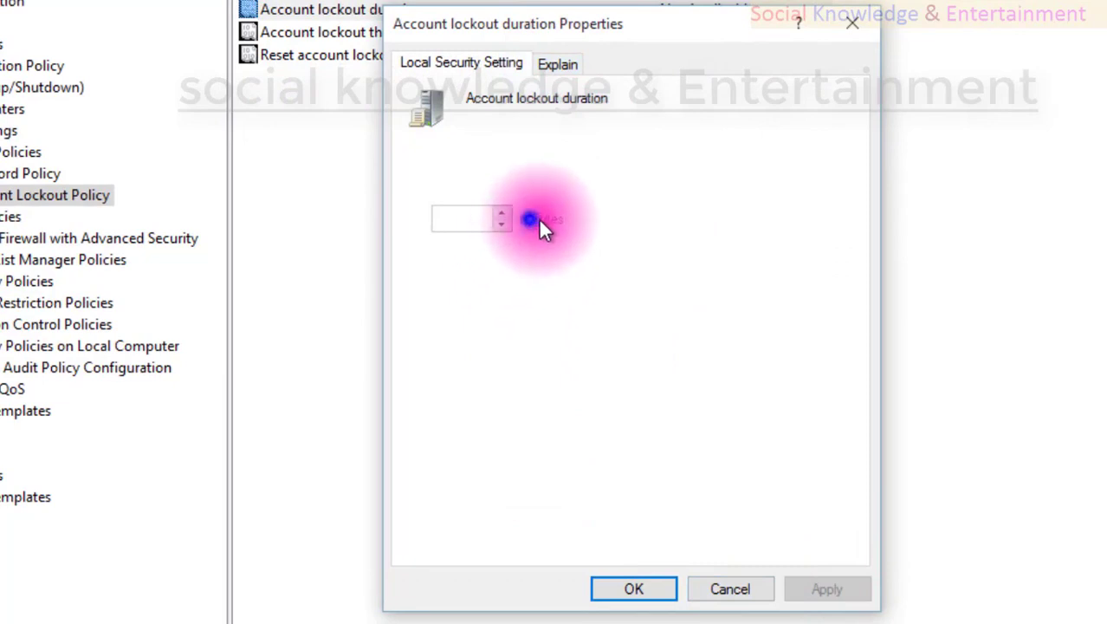
left_click(704, 586)
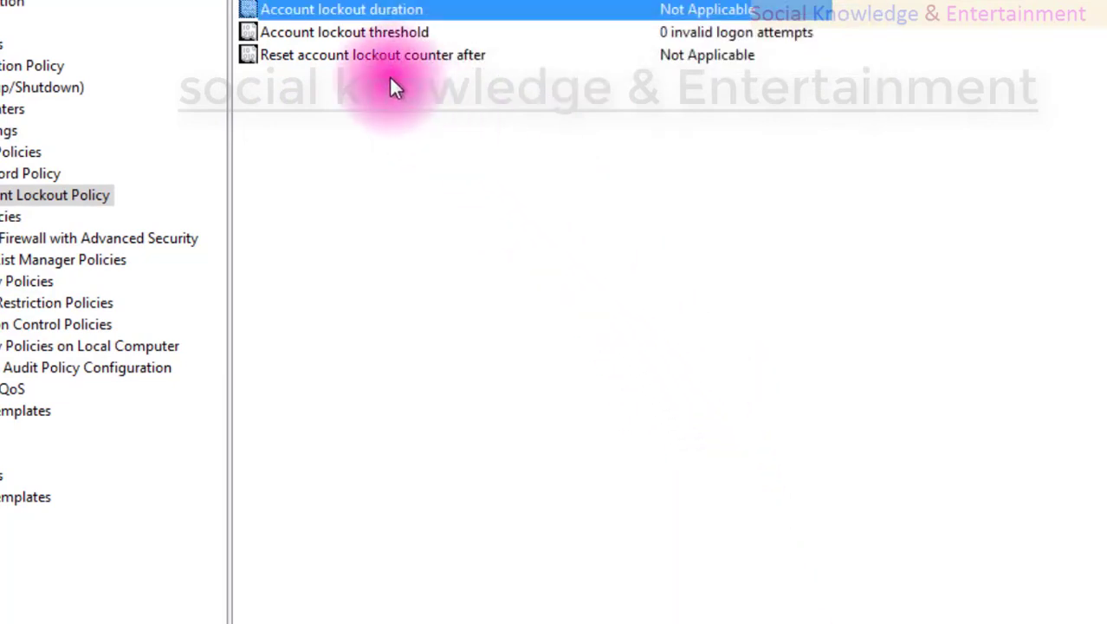
Confirm Account lockout threshold is still 0, then bring up File Explorer's Start-menu options.
left_click(295, 35)
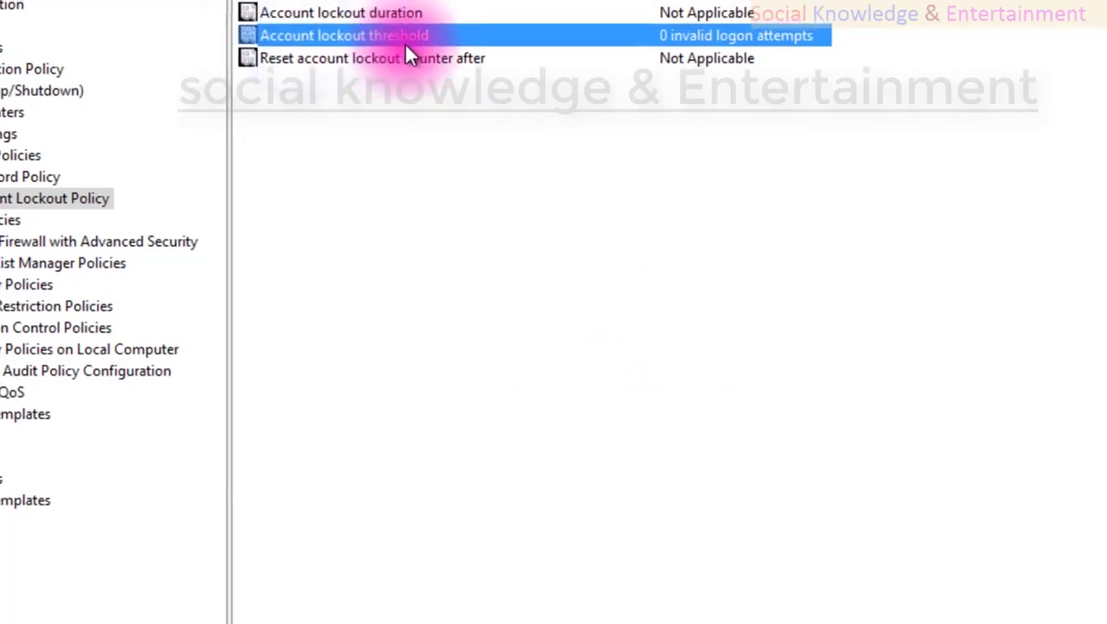
double_click(414, 39)
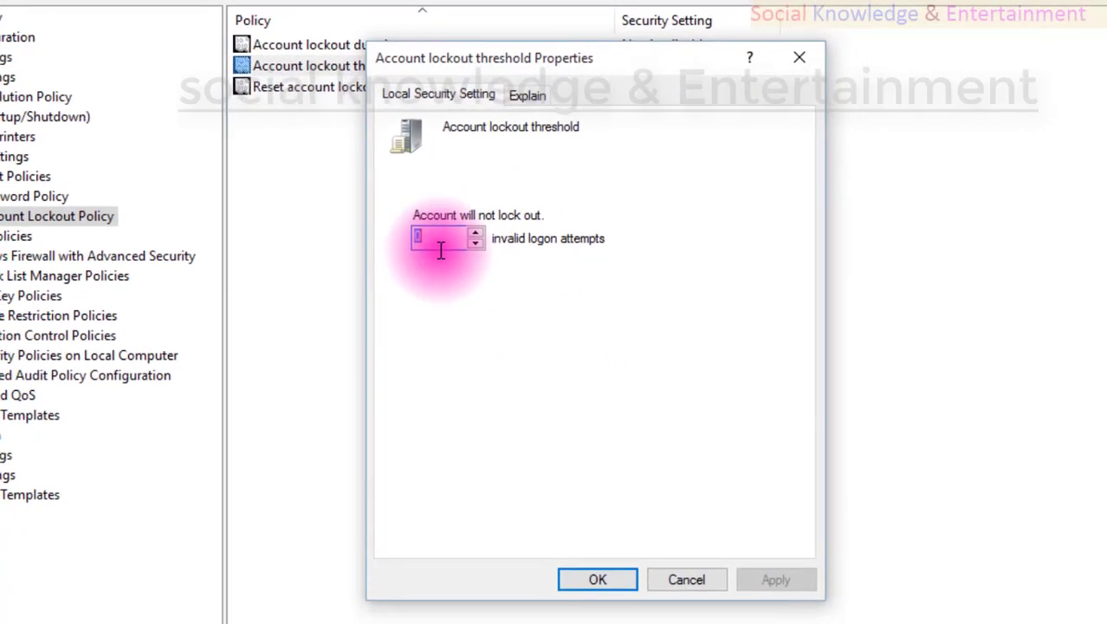
left_click(682, 578)
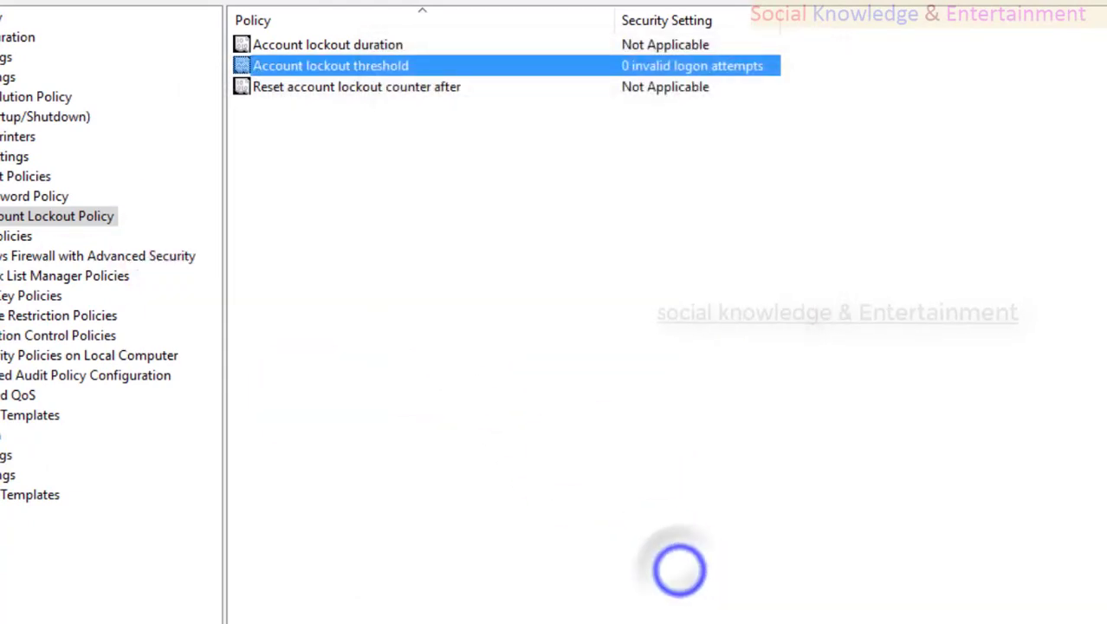
key("super")
right_click(52, 485)
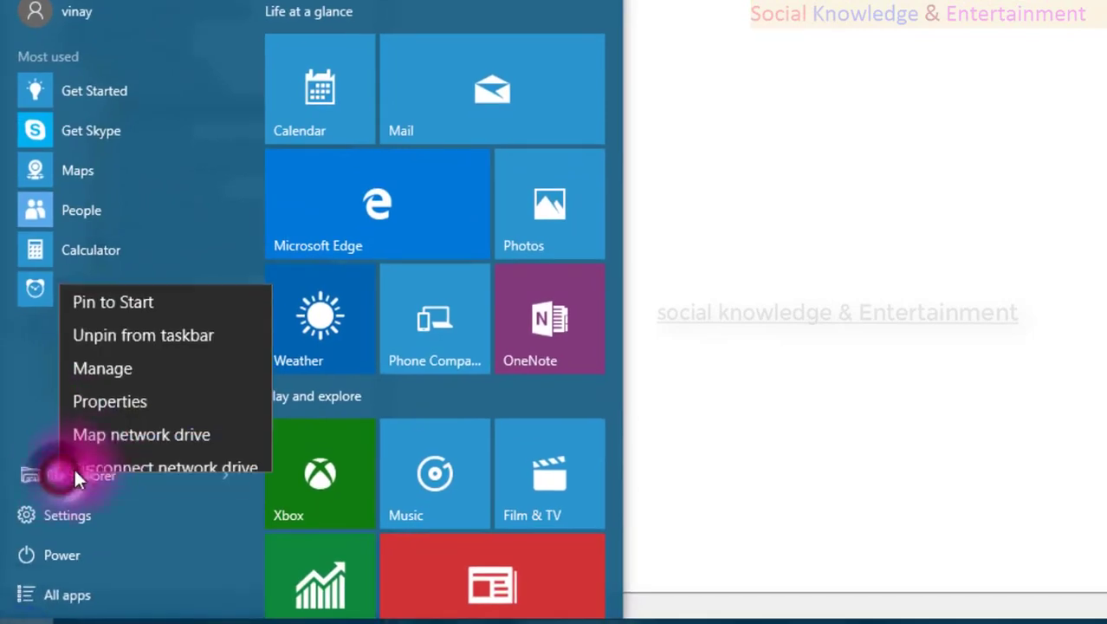
Open Computer Management and select the built-in administrator in Local Users and Groups > Users.
left_click(126, 351)
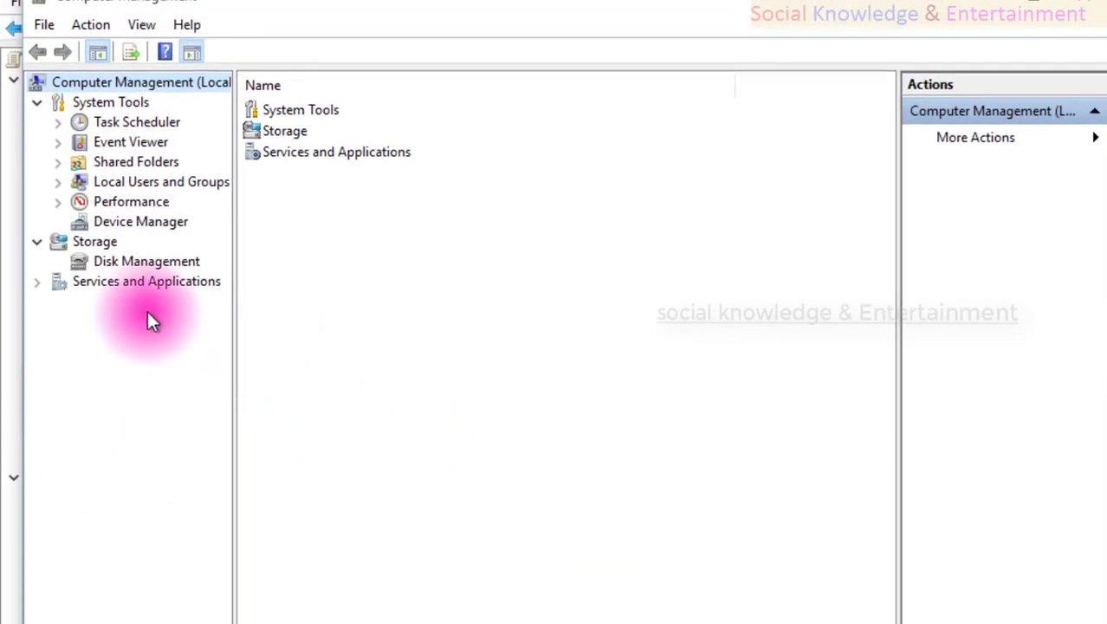
left_click(124, 182)
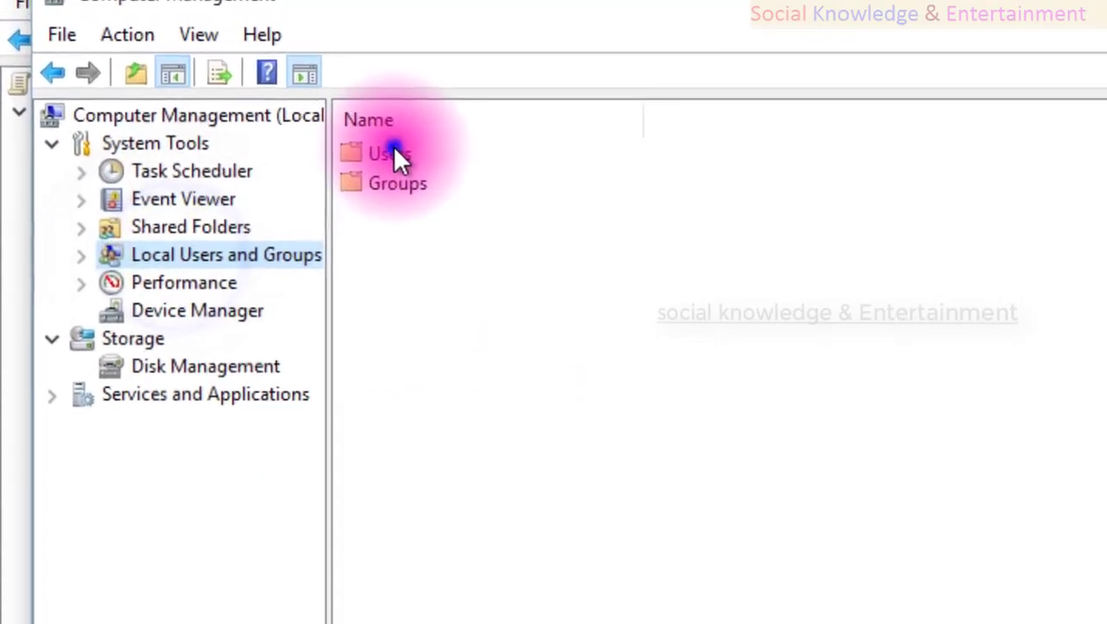
double_click(308, 122)
left_click(303, 189)
Set and confirm a new password for the administrator account.
right_click(402, 247)
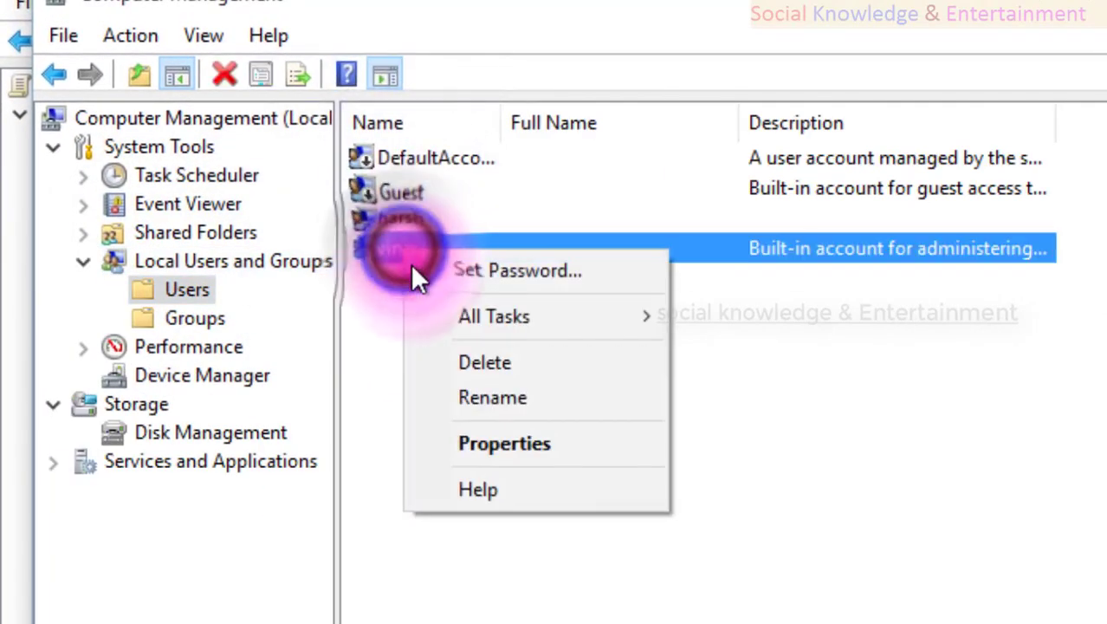
left_click(416, 266)
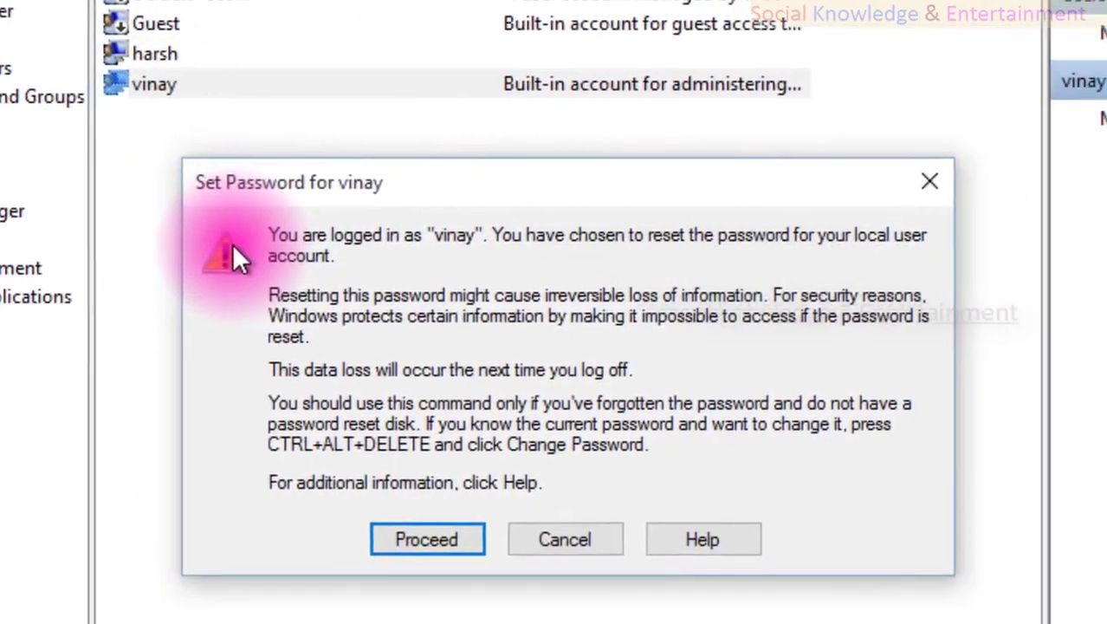
key("Return")
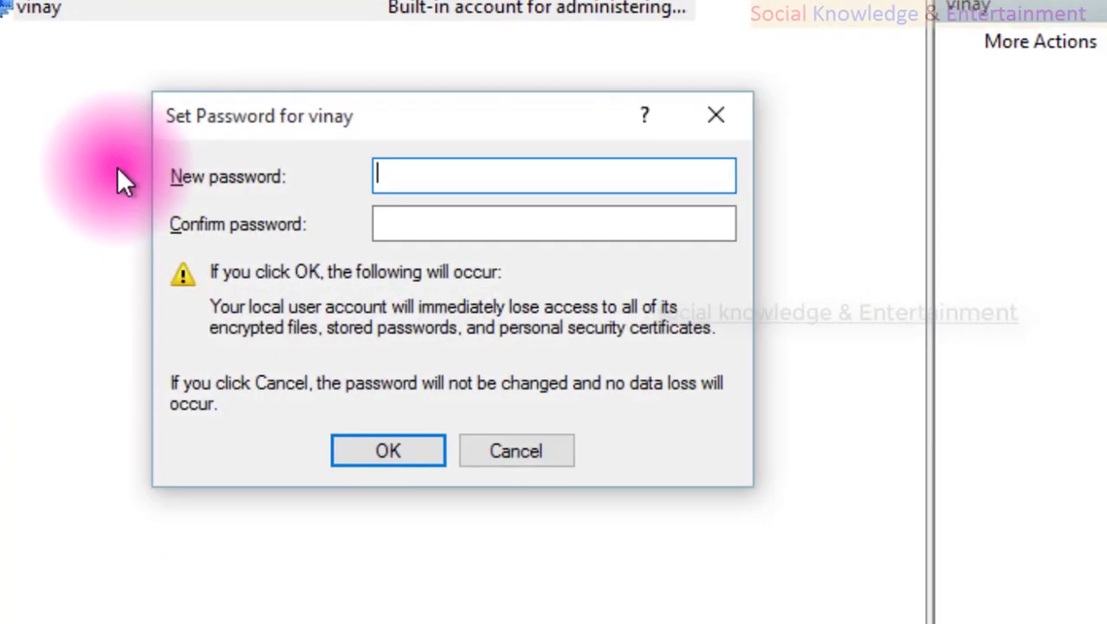
type("12")
key("Return")
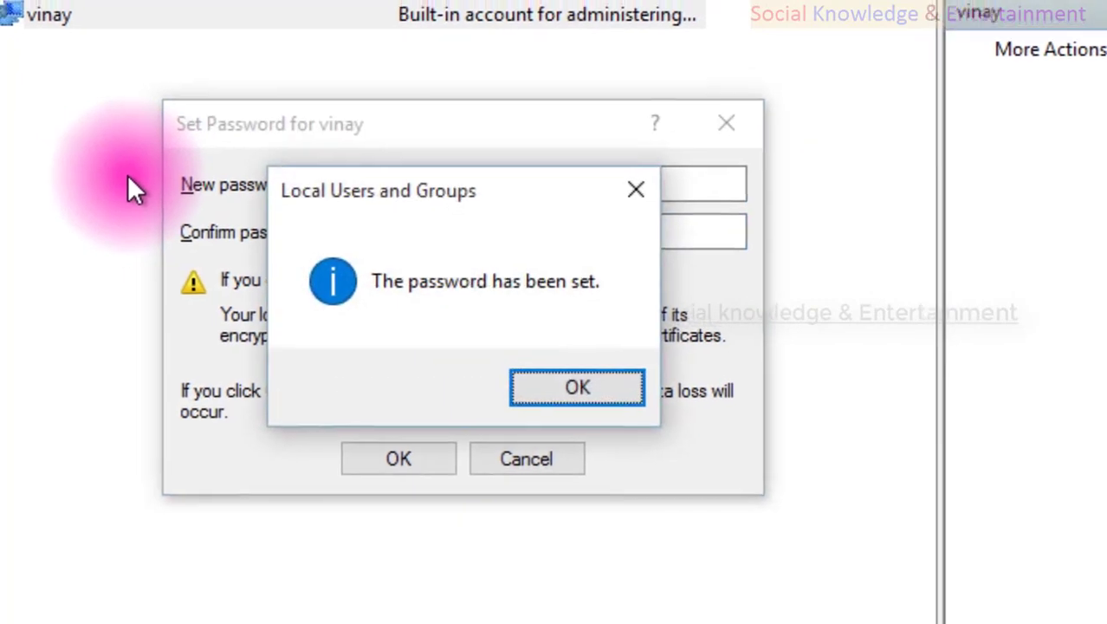
key("Return")
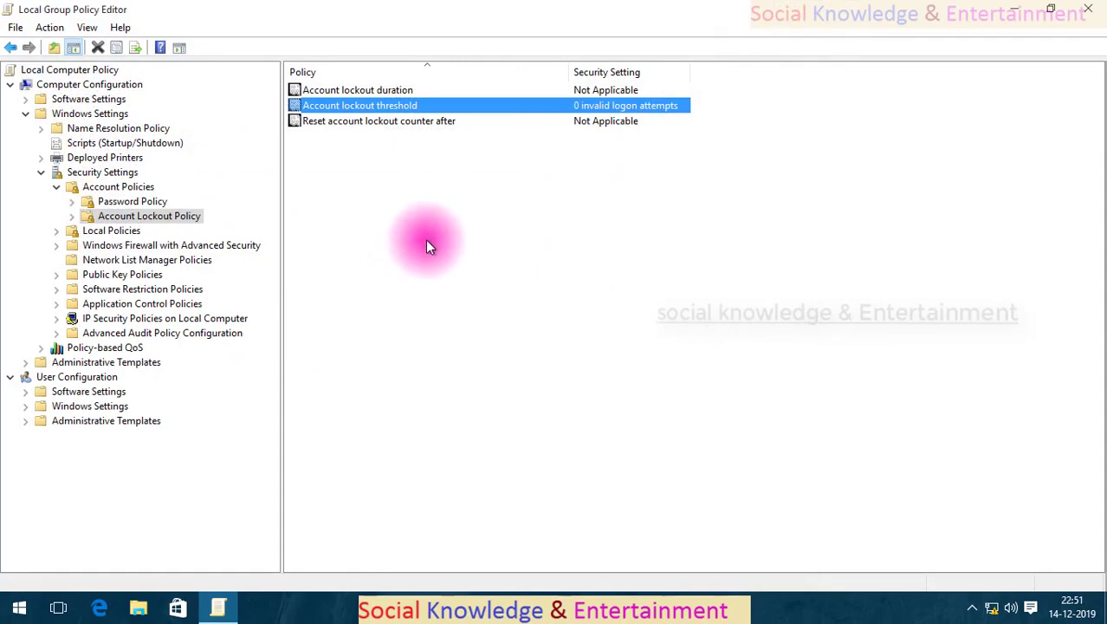
Dismiss the policy list menu and return to the Account Lockout Policy settings.
right_click(426, 242)
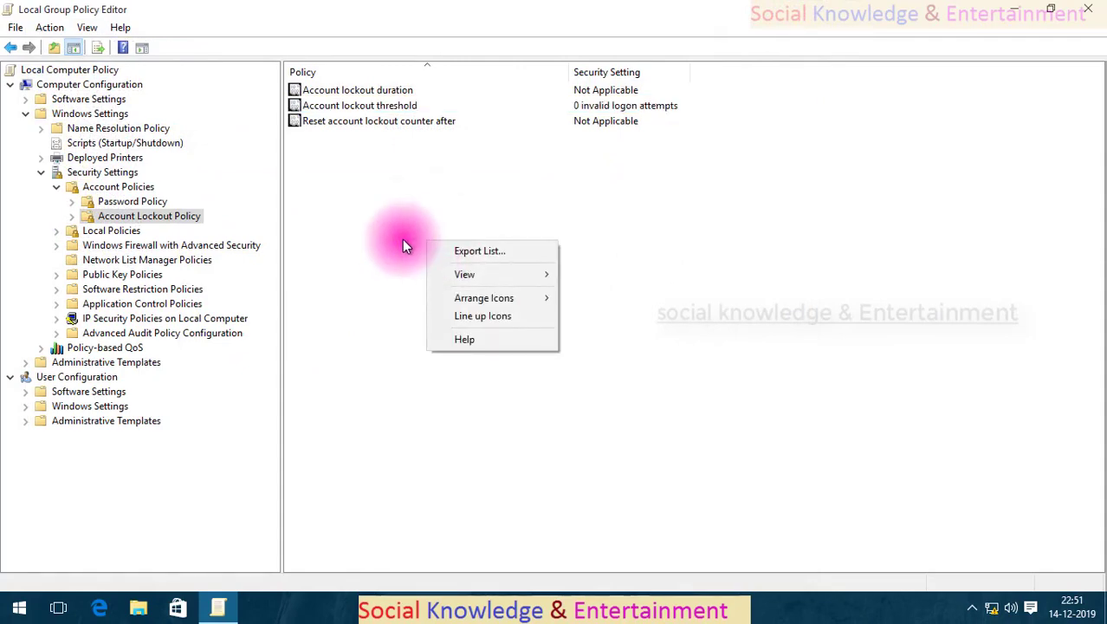
left_click(402, 239)
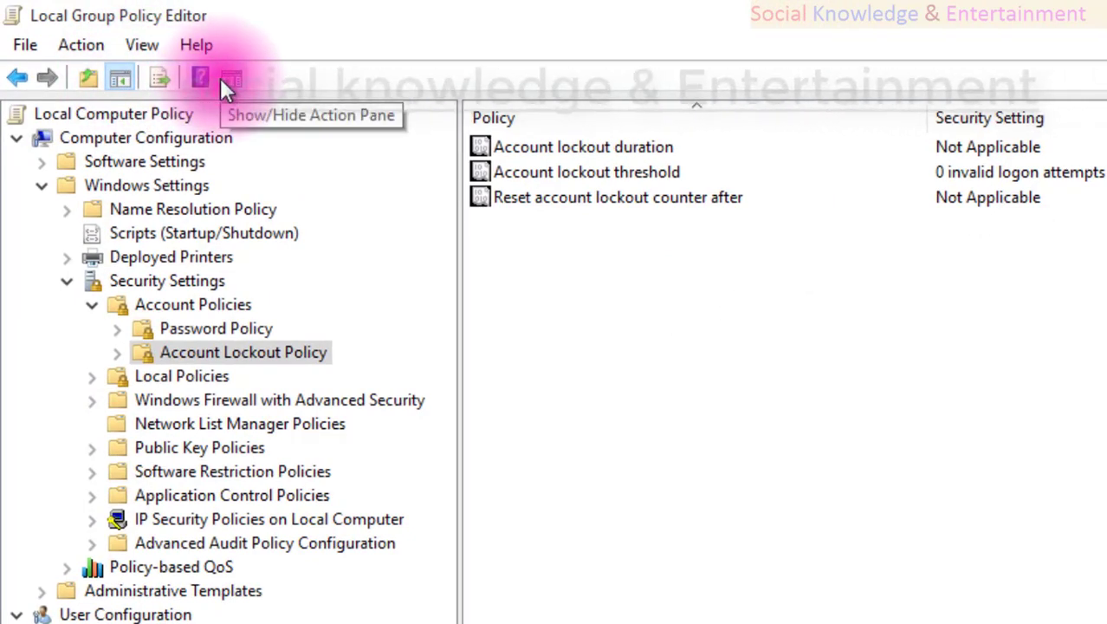
left_click(15, 80)
left_click(34, 80)
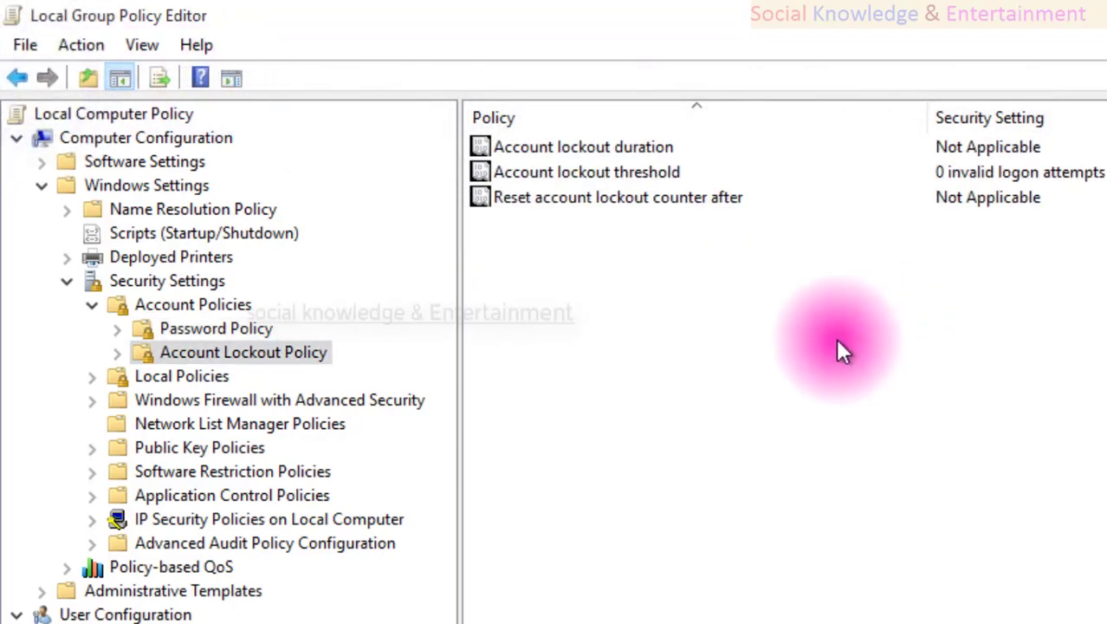
Review lockout duration and threshold (still 0) without changes, then open Start.
double_click(783, 120)
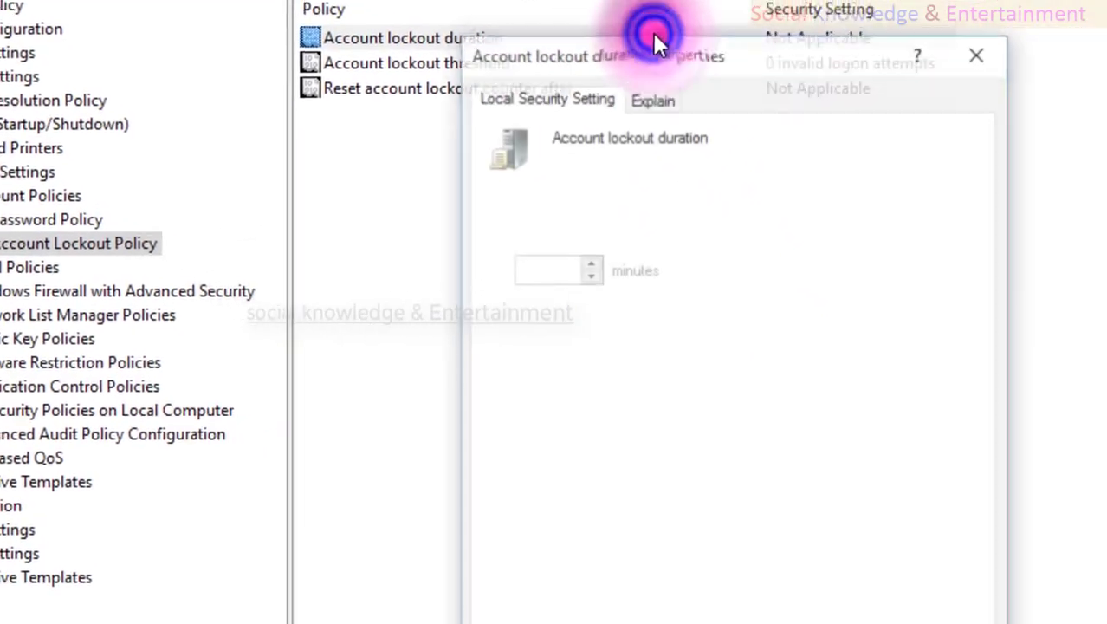
left_click(814, 617)
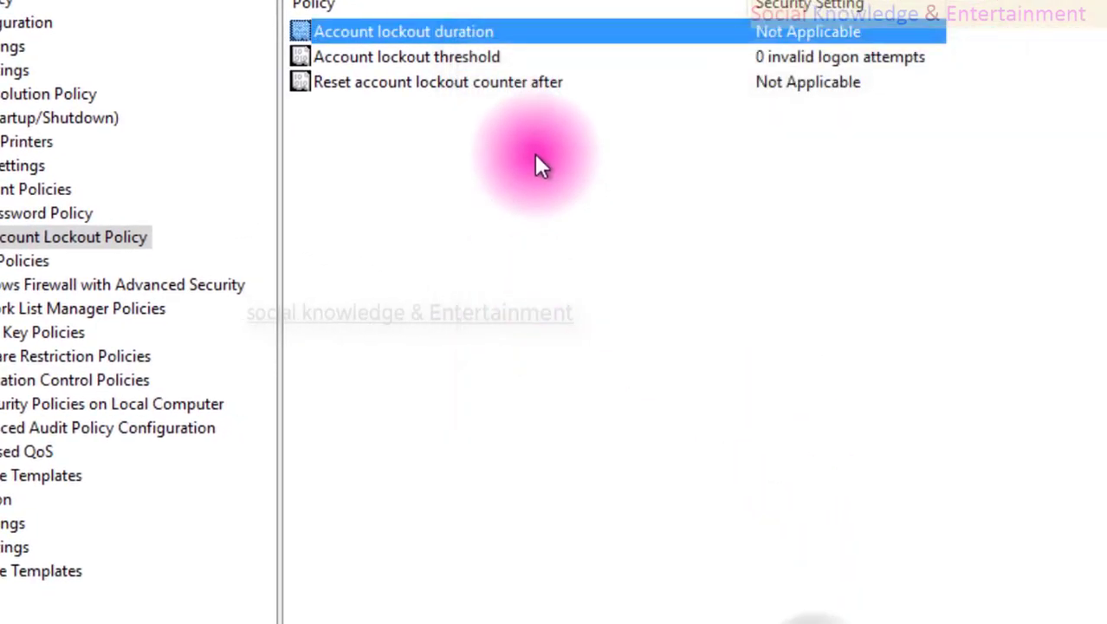
left_click(562, 58)
double_click(562, 58)
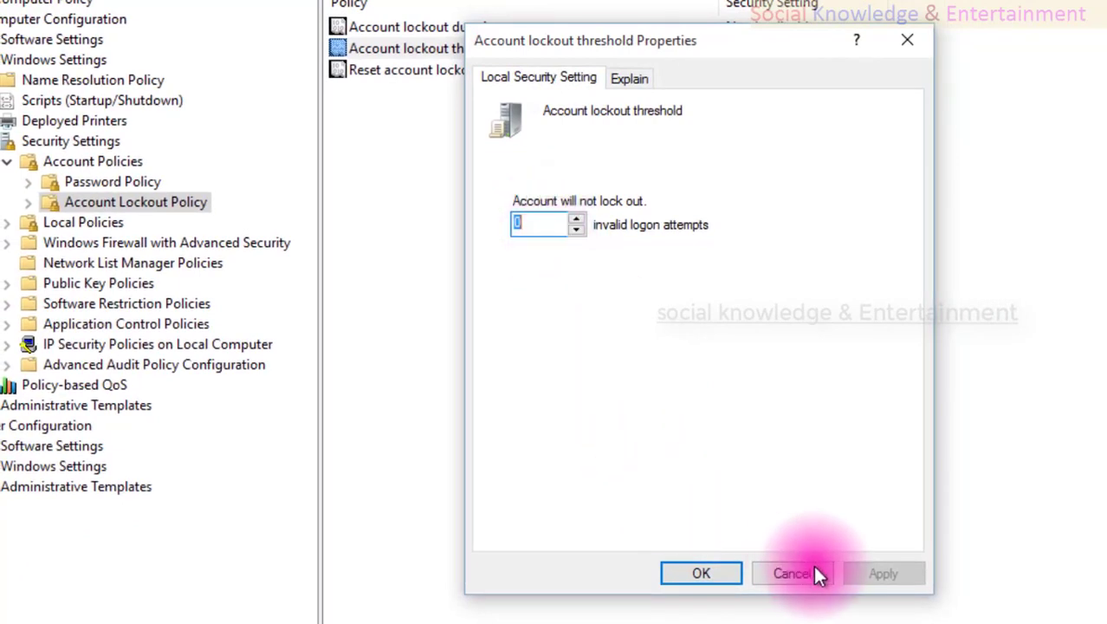
left_click(802, 572)
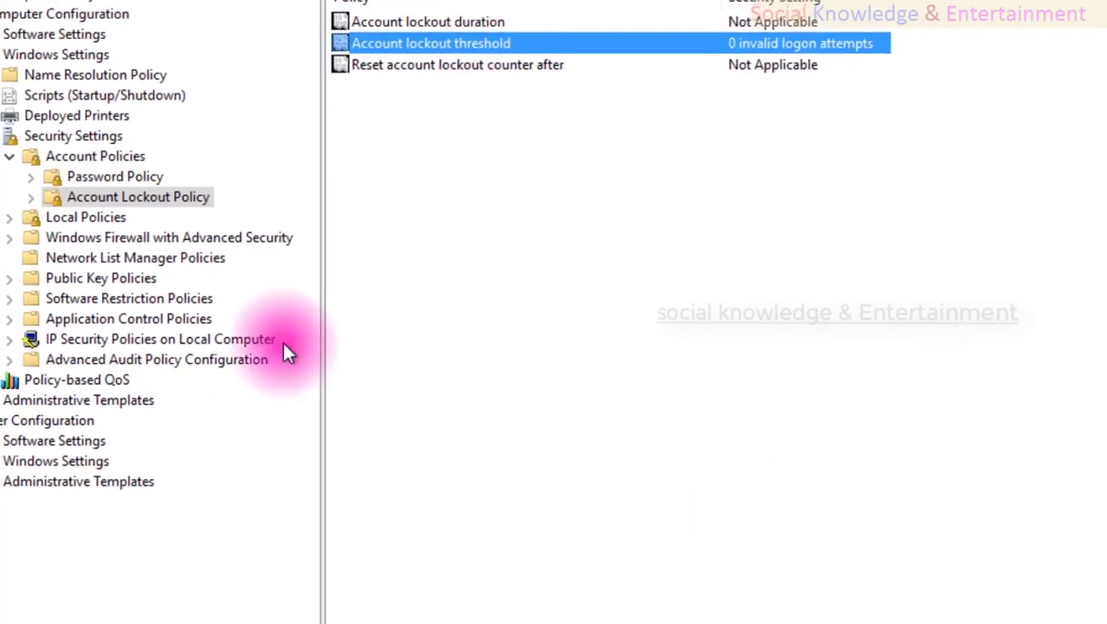
left_click(25, 601)
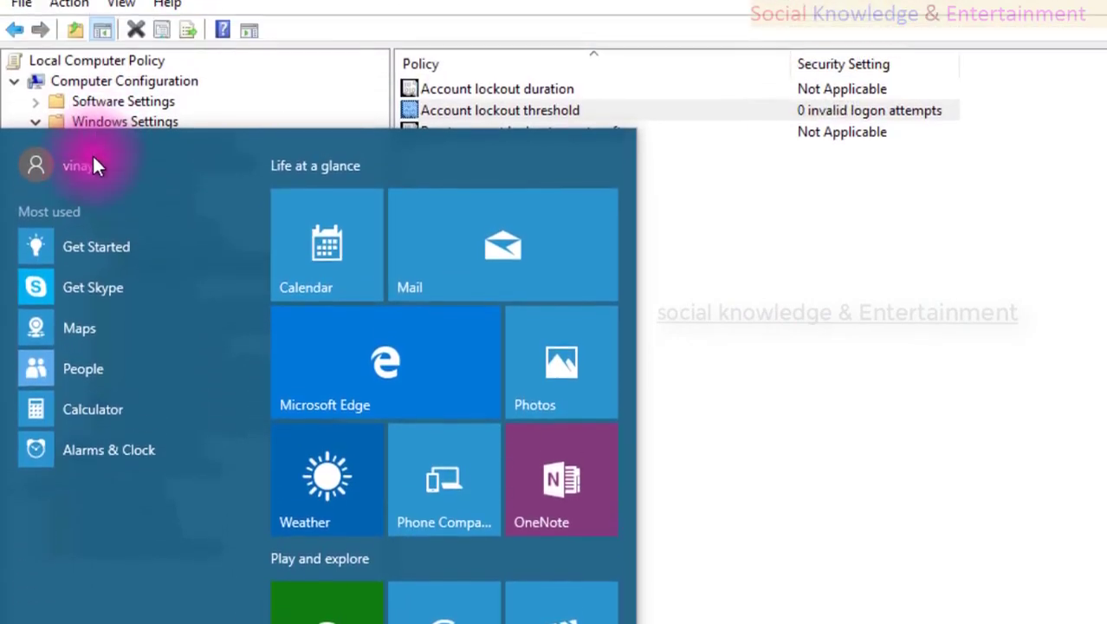
Lock the computer and submit three incorrect passwords at sign-in without getting locked out.
left_click(91, 158)
left_click(98, 238)
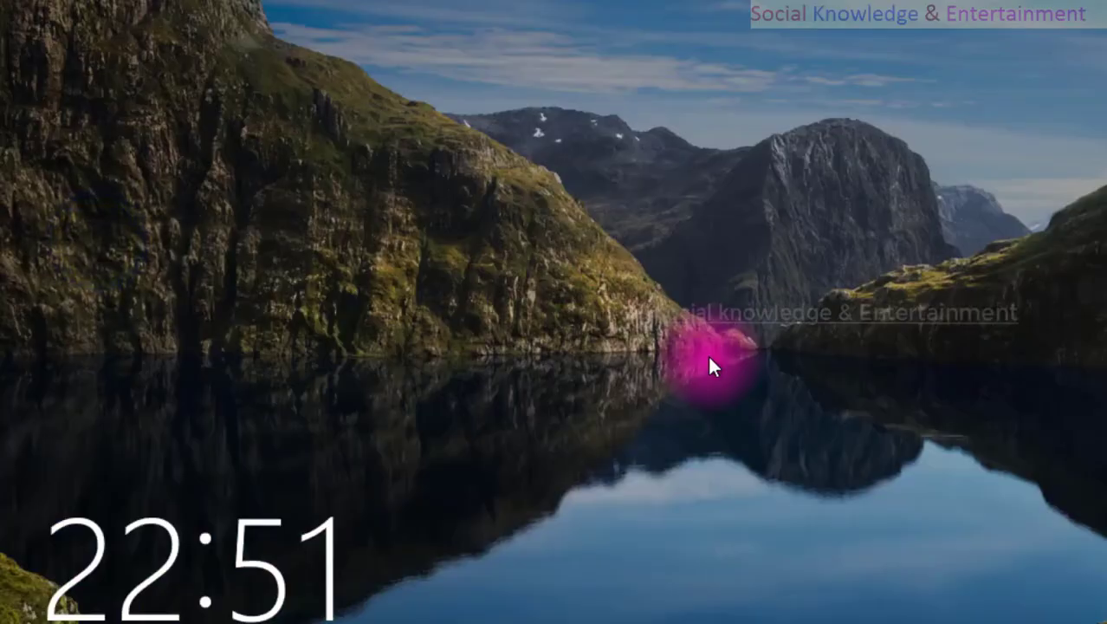
left_click(708, 354)
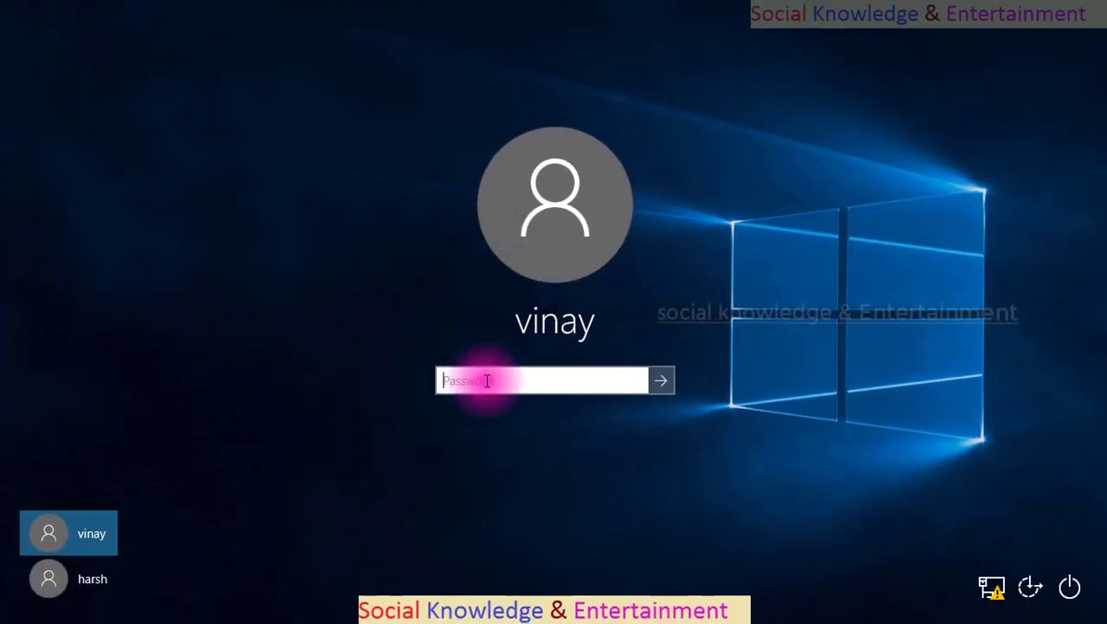
type("12345")
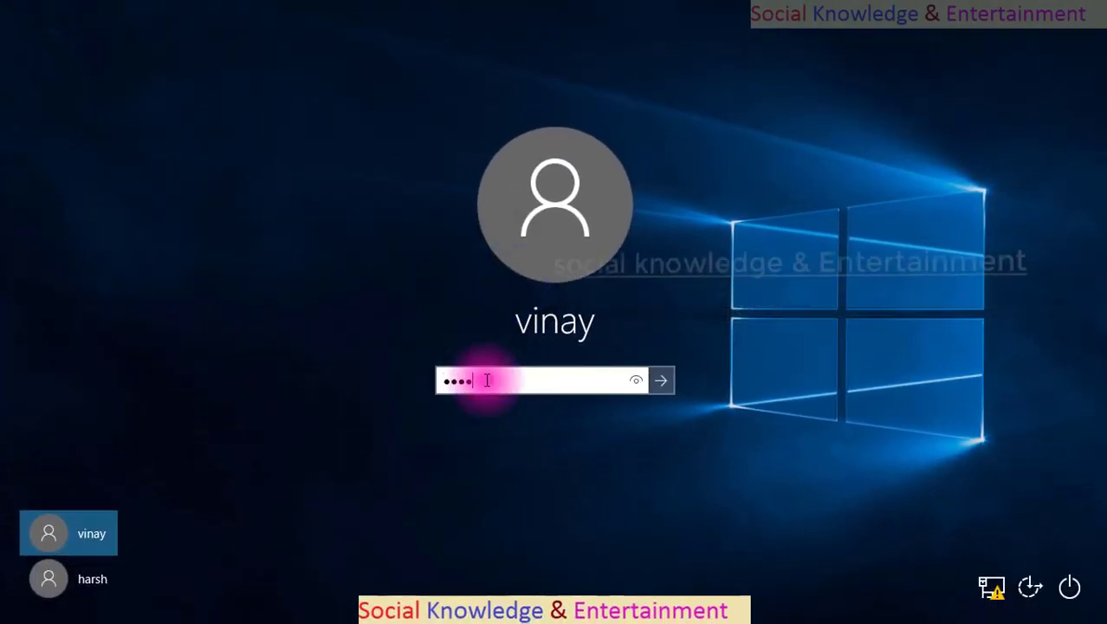
key("Return")
key("Return")
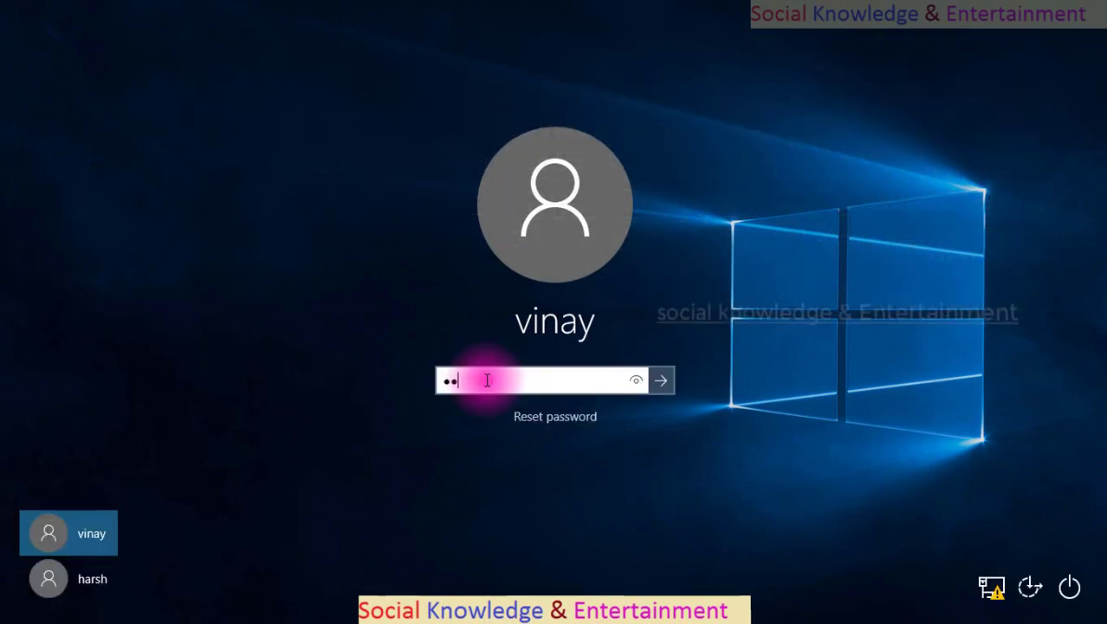
type("1234")
key("Return")
key("Return")
key("Return")
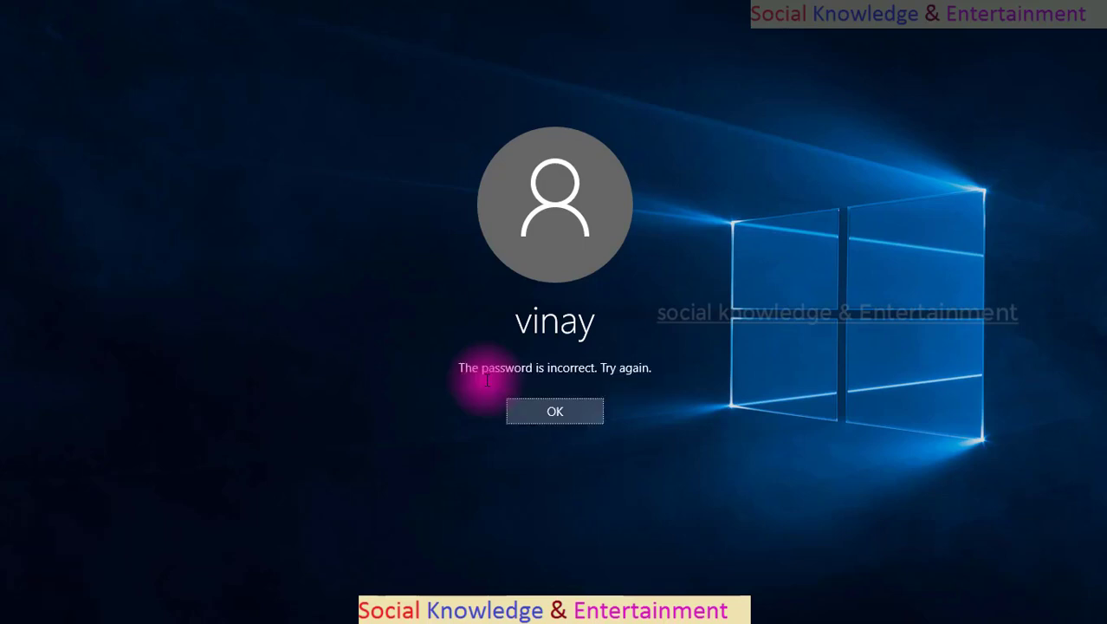
key("Return")
key("Return")
key("Return")
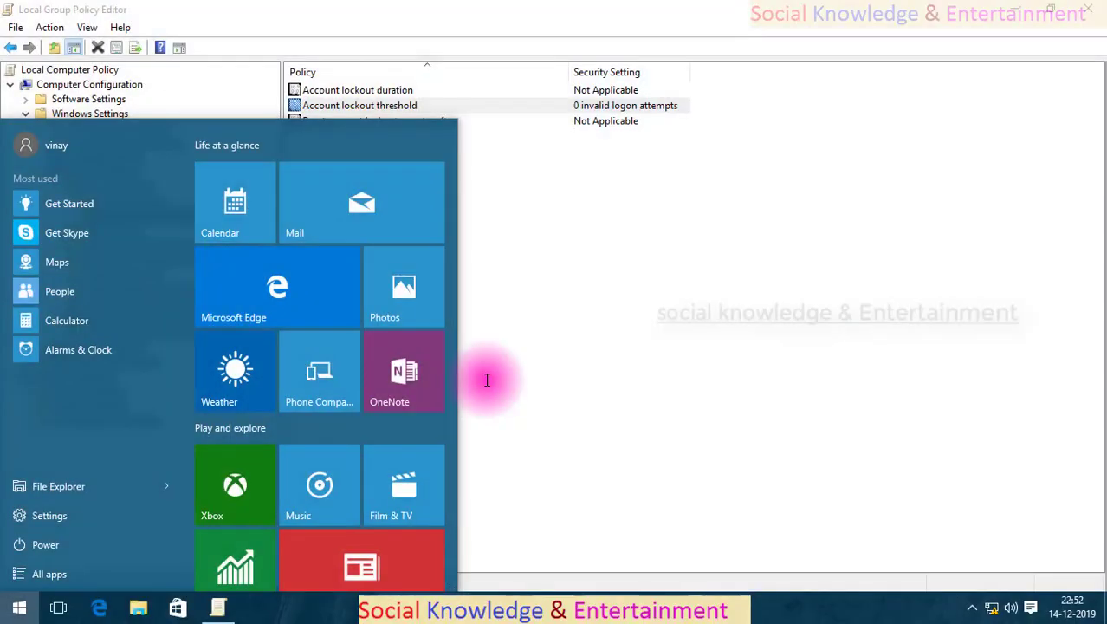
Change Account lockout threshold from 0 to 3 invalid logon attempts and apply it.
left_click(487, 380)
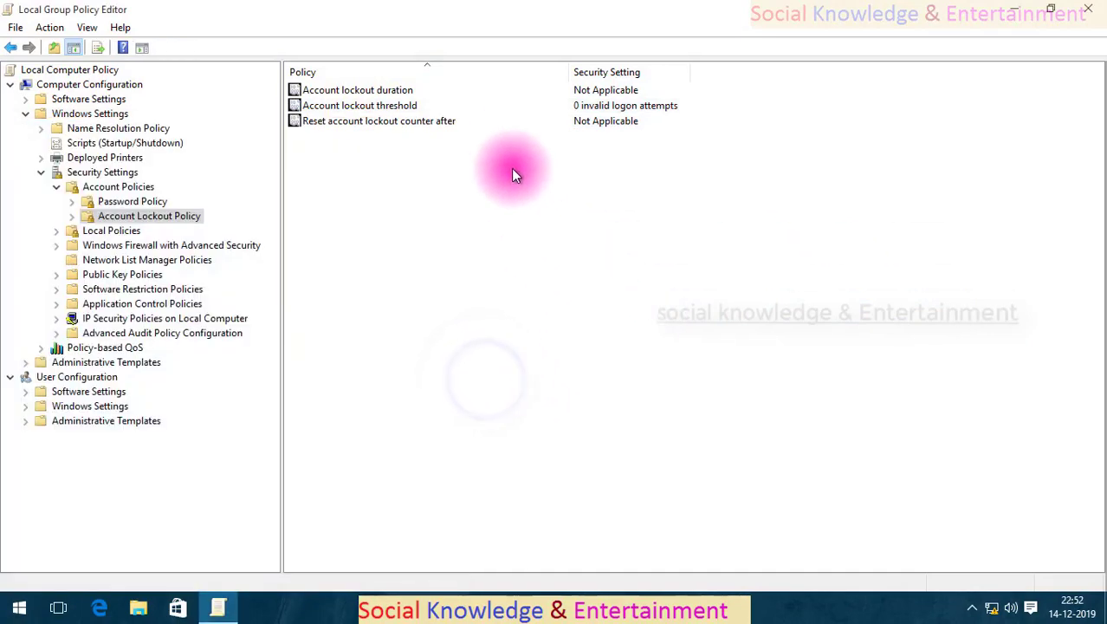
left_click(506, 106)
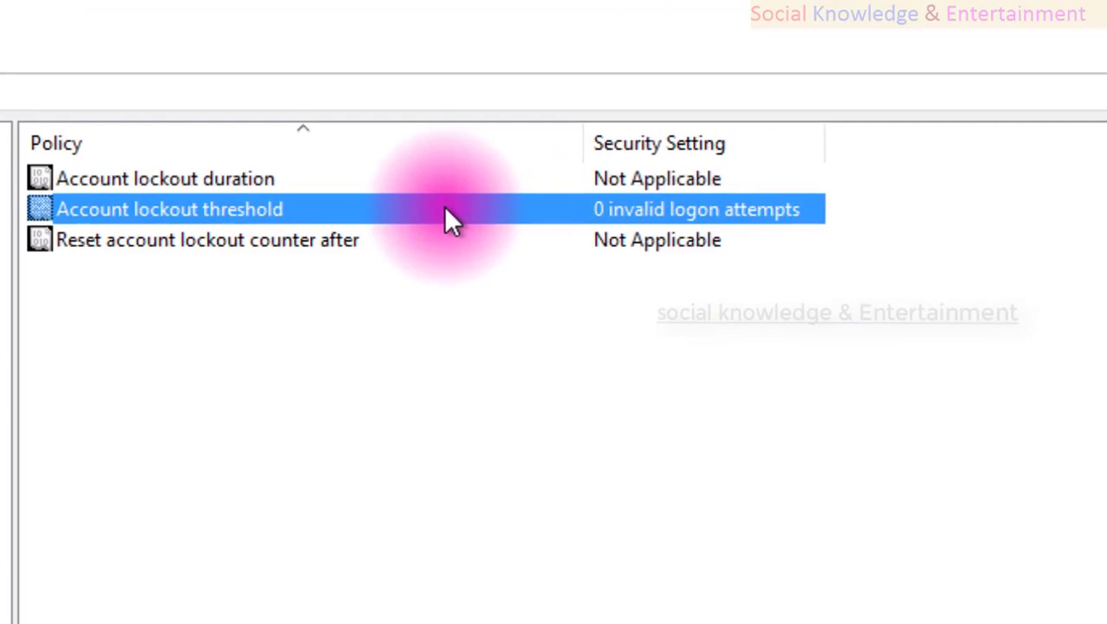
double_click(445, 208)
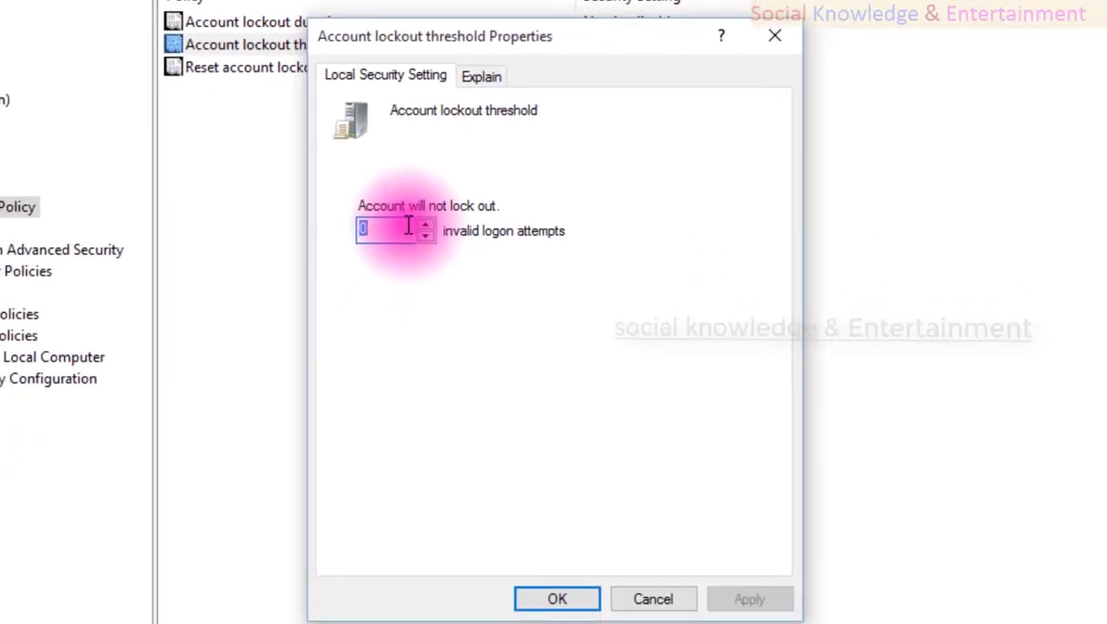
type("3")
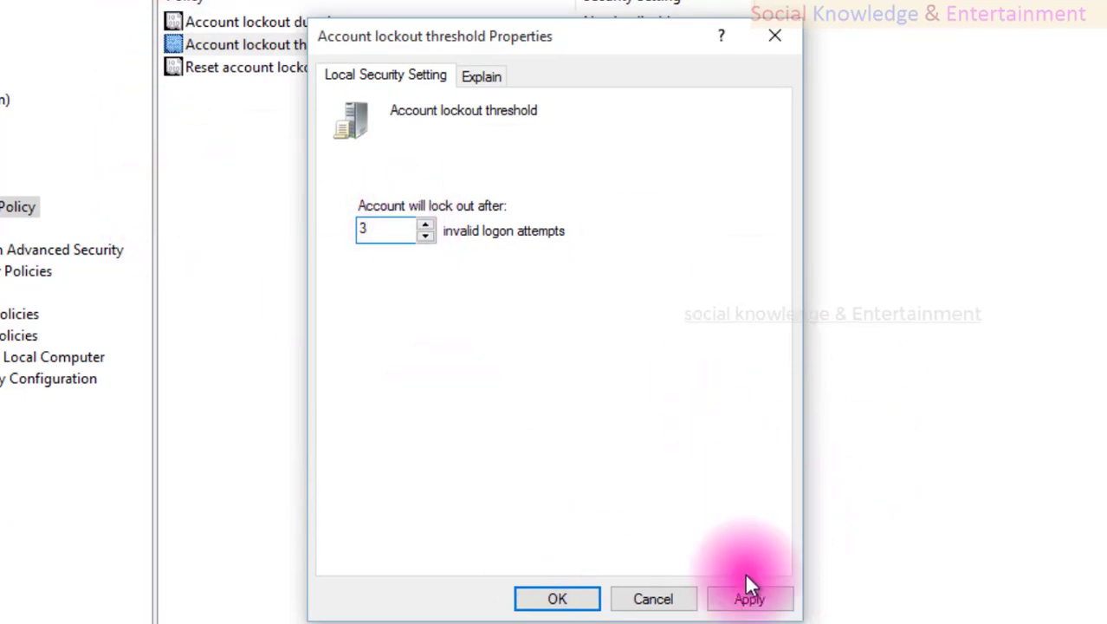
left_click(748, 597)
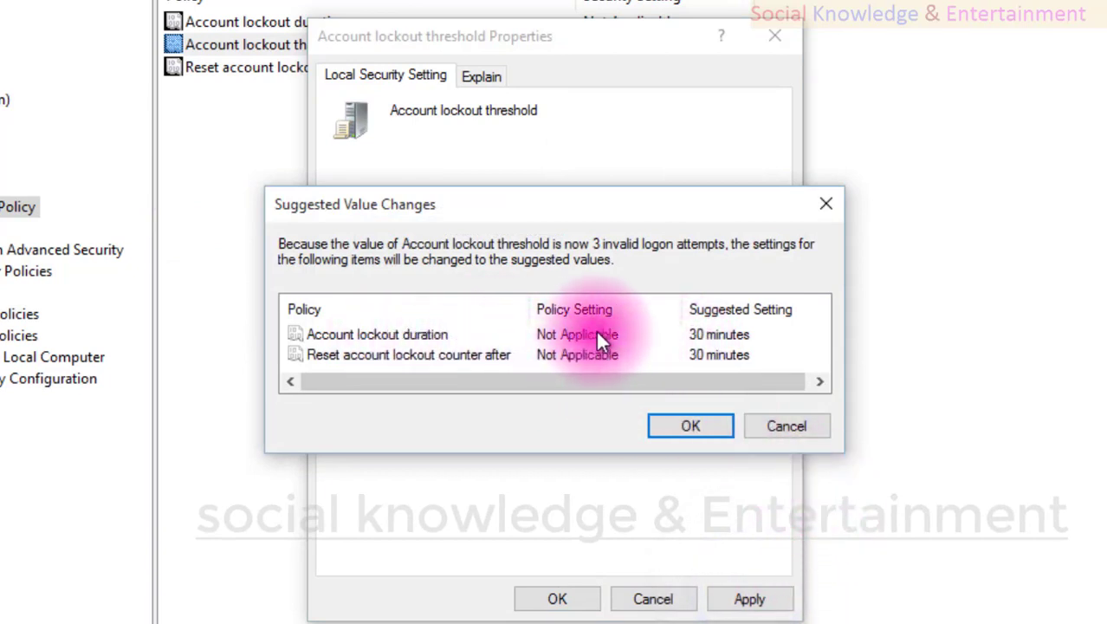
left_click(703, 334)
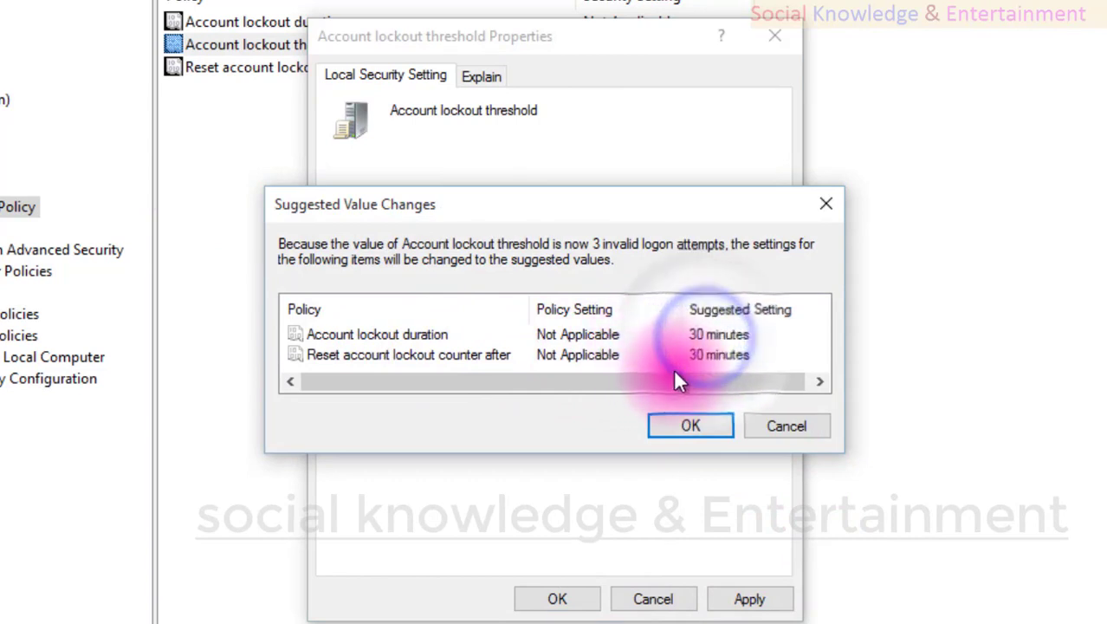
left_click(676, 367)
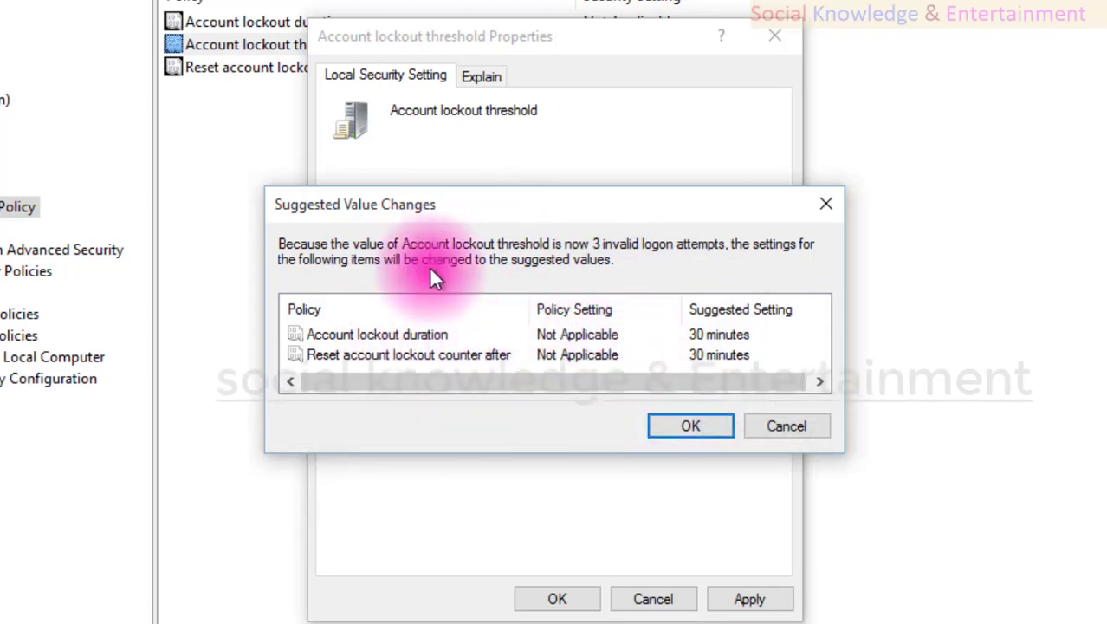
left_click(688, 426)
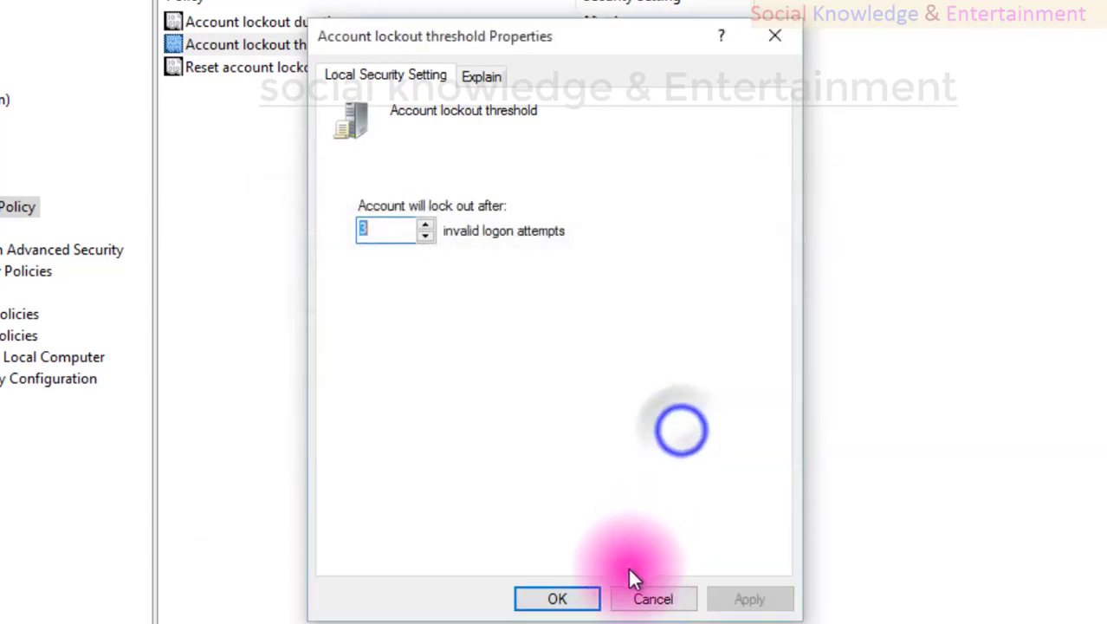
left_click(572, 600)
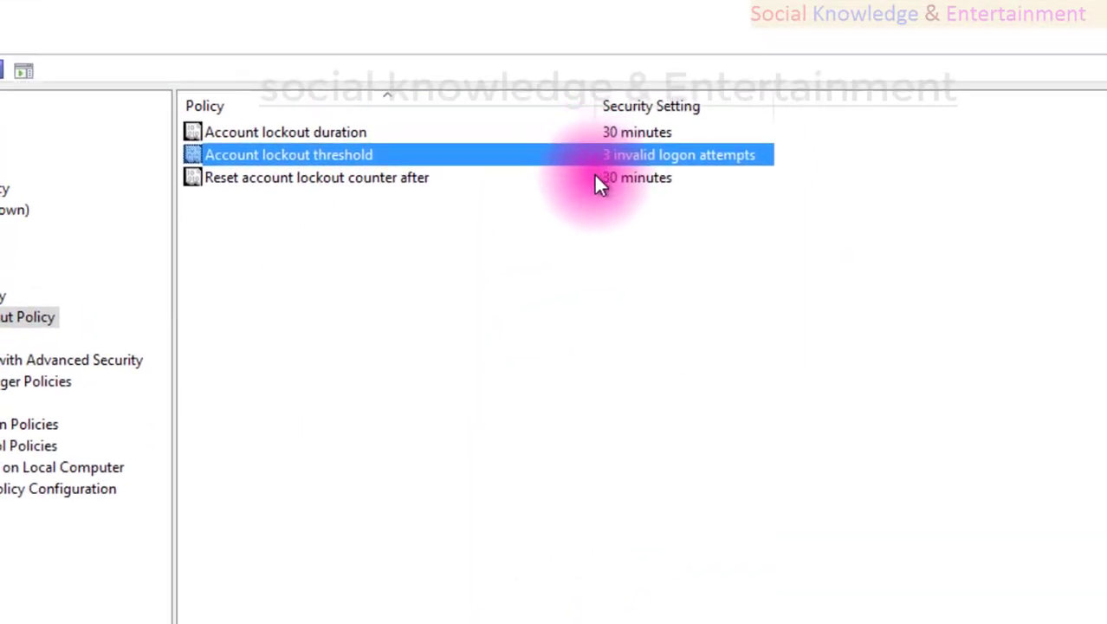
left_click(590, 133)
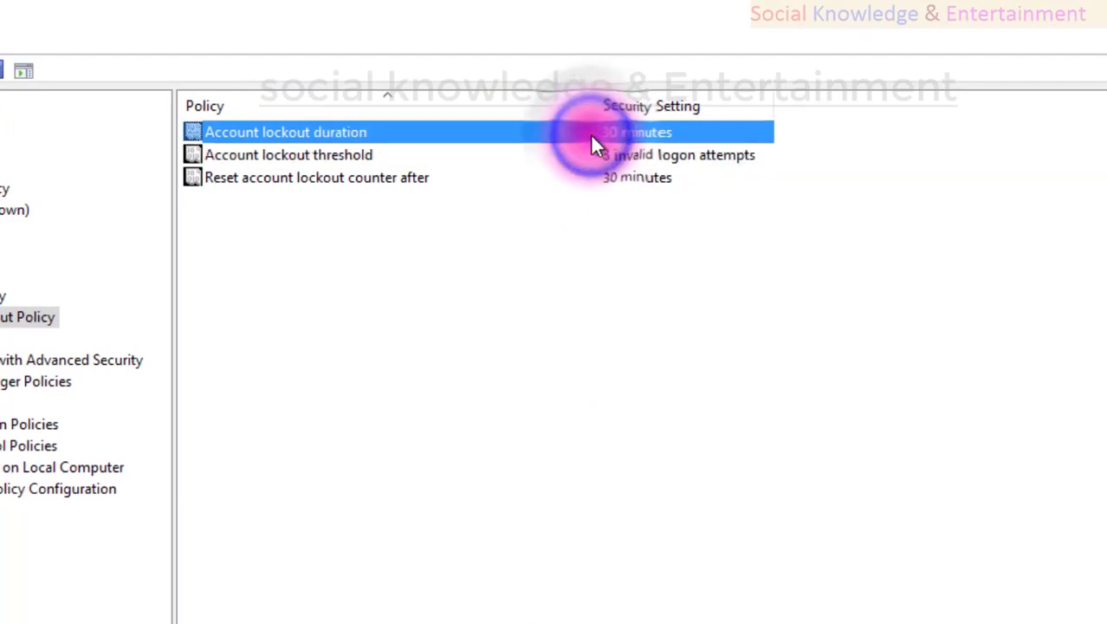
left_click(574, 160)
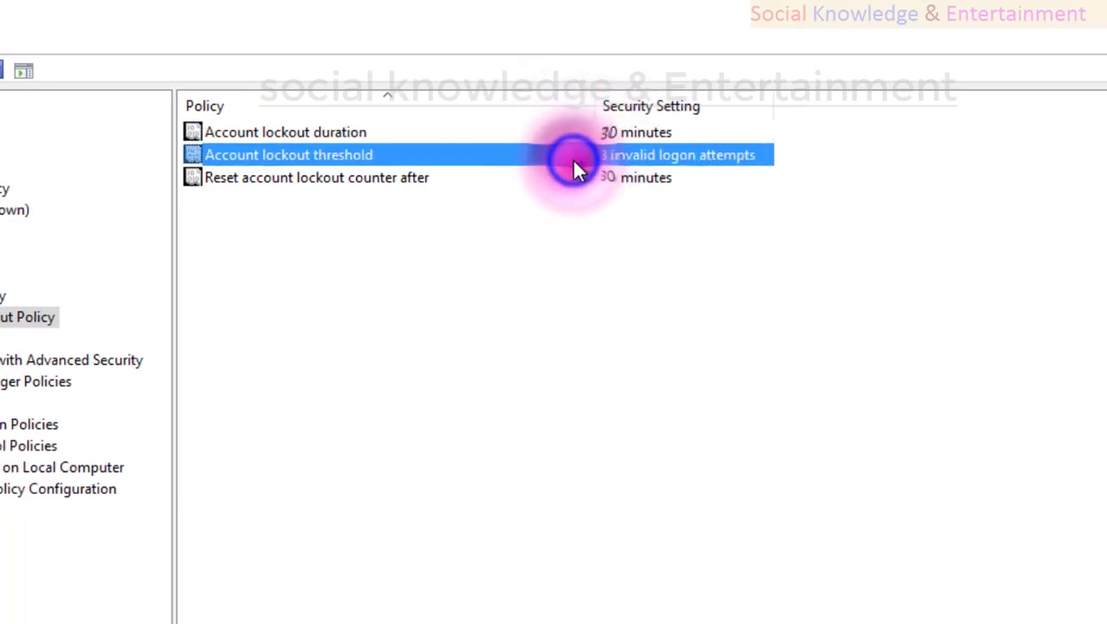
left_click(529, 130)
left_click(527, 177)
double_click(520, 130)
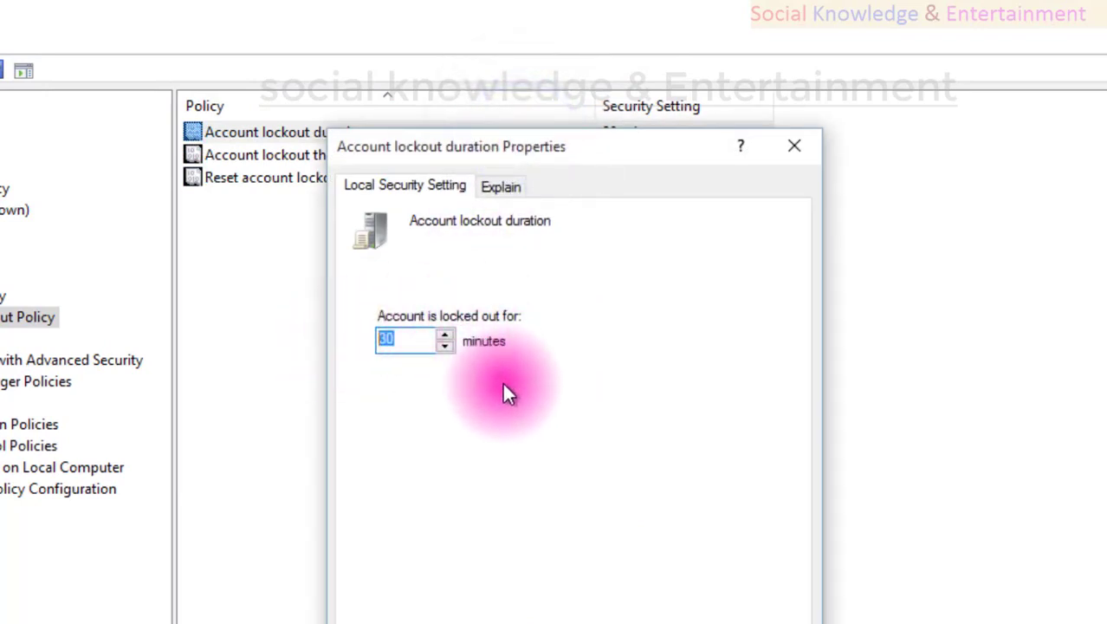
left_click(503, 189)
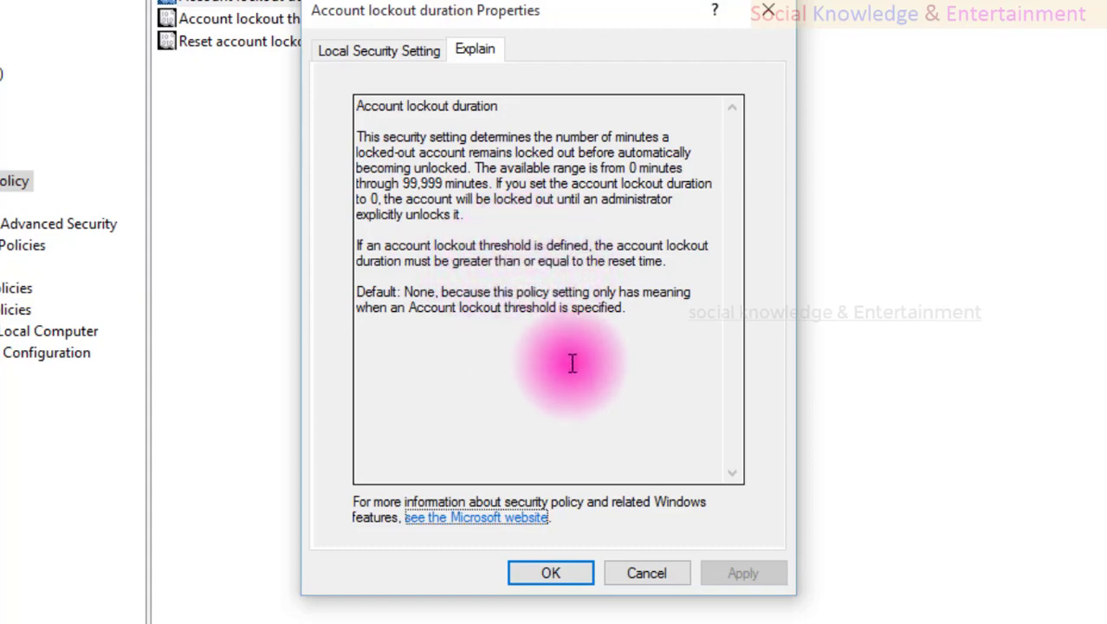
left_click(646, 574)
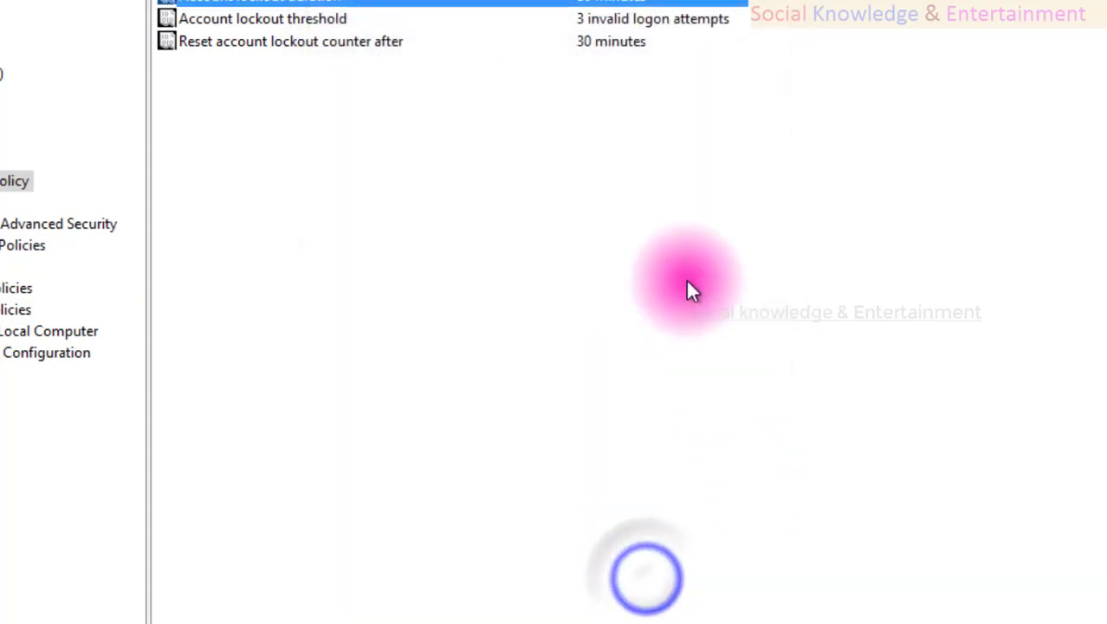
Set Account lockout duration to 1 minute and accept the suggested 1-minute reset counter.
double_click(624, 3)
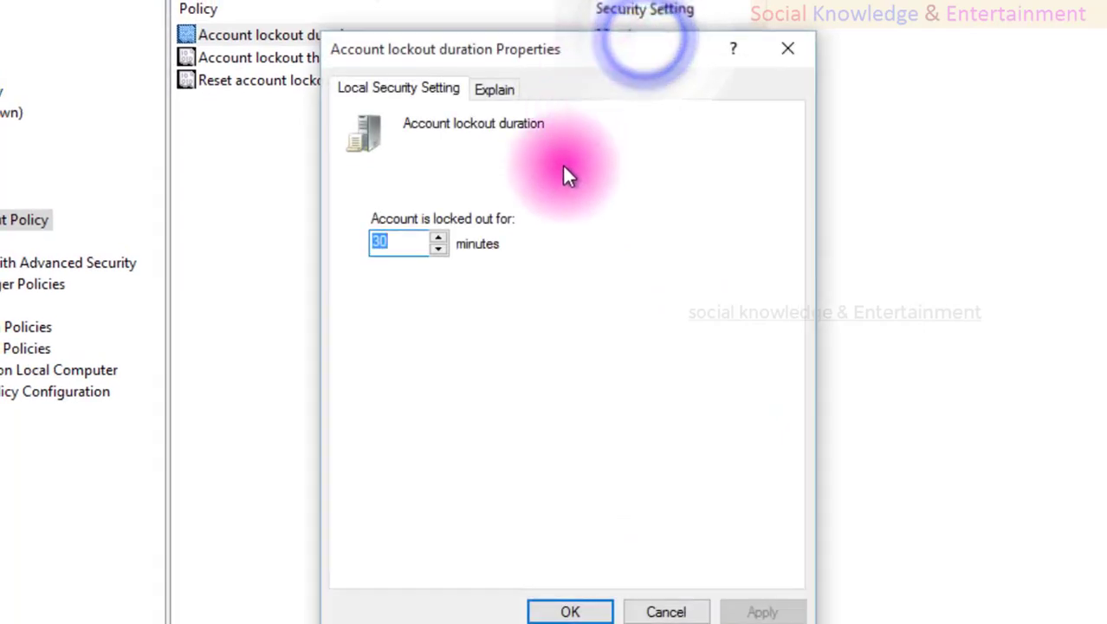
left_click(392, 244)
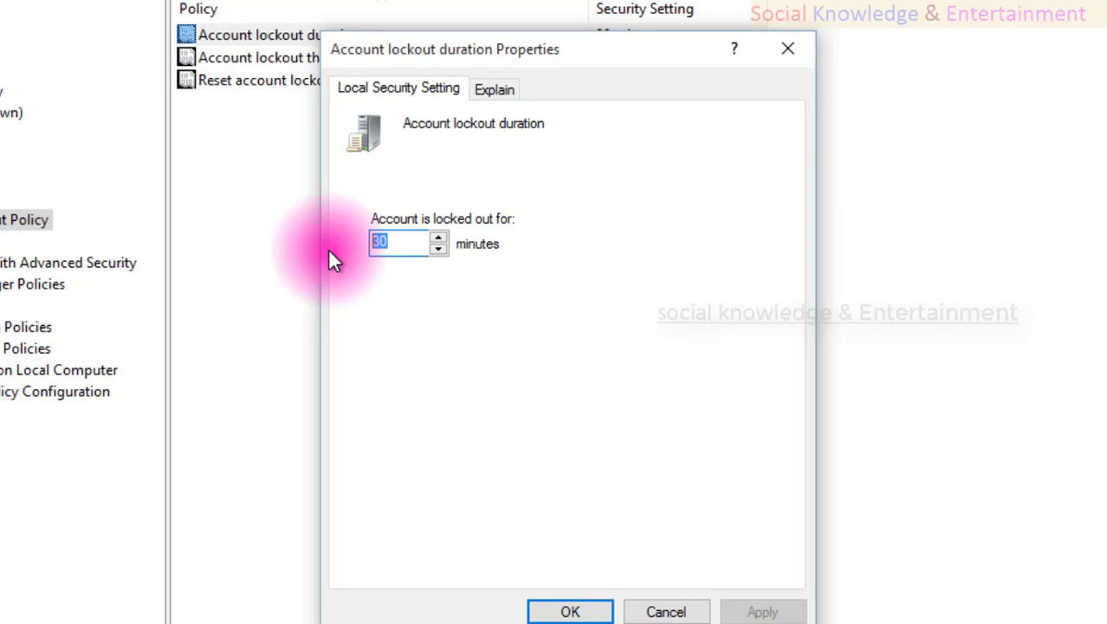
type("1")
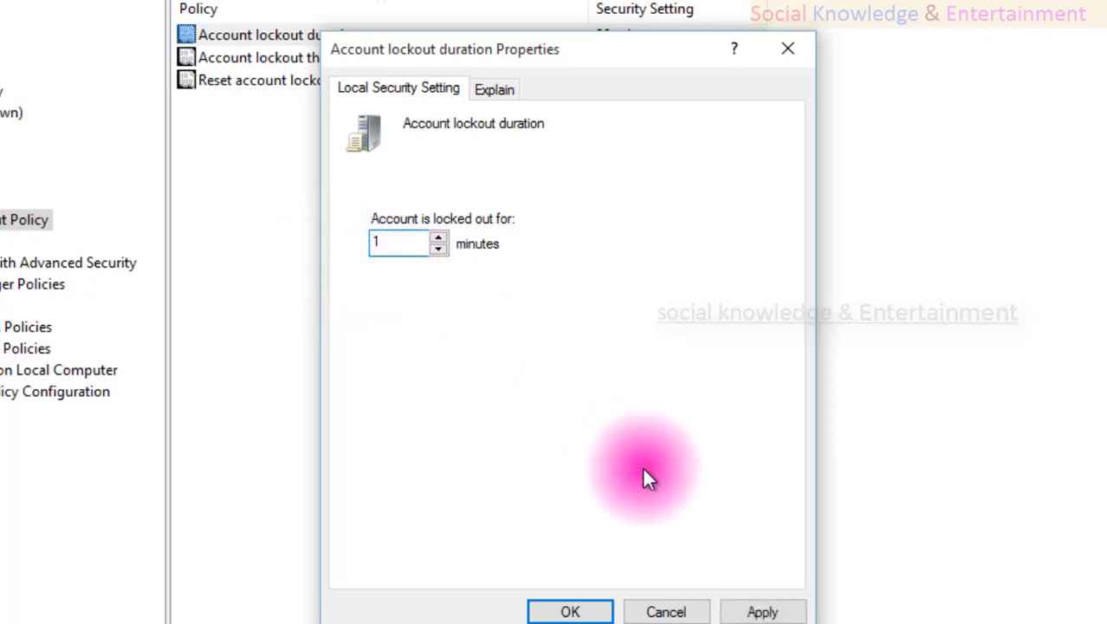
left_click(751, 611)
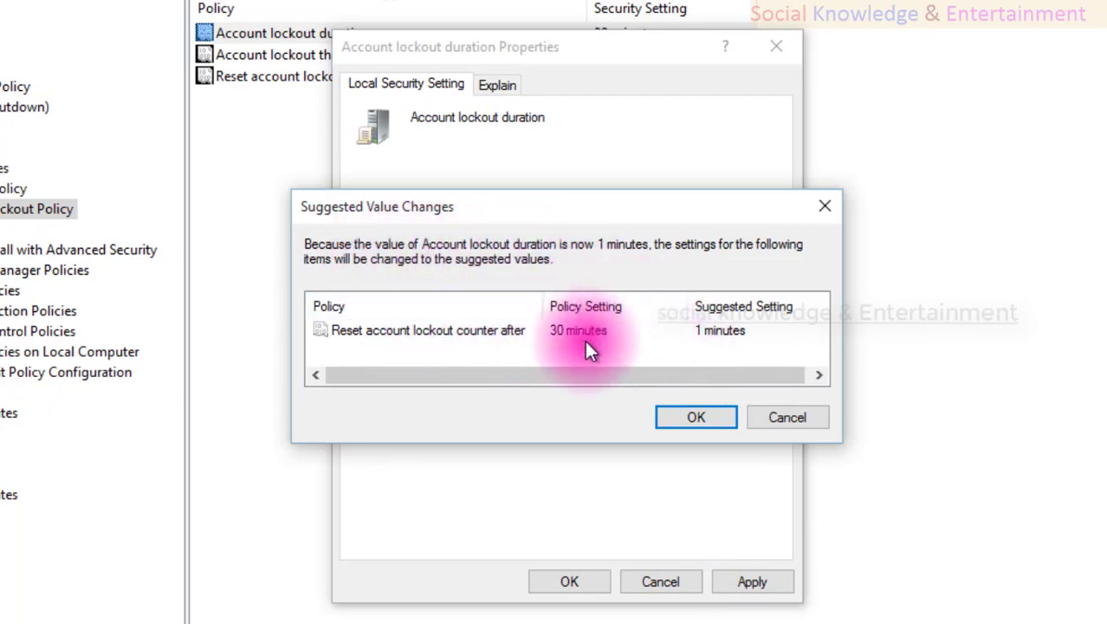
left_click(684, 416)
left_click(568, 583)
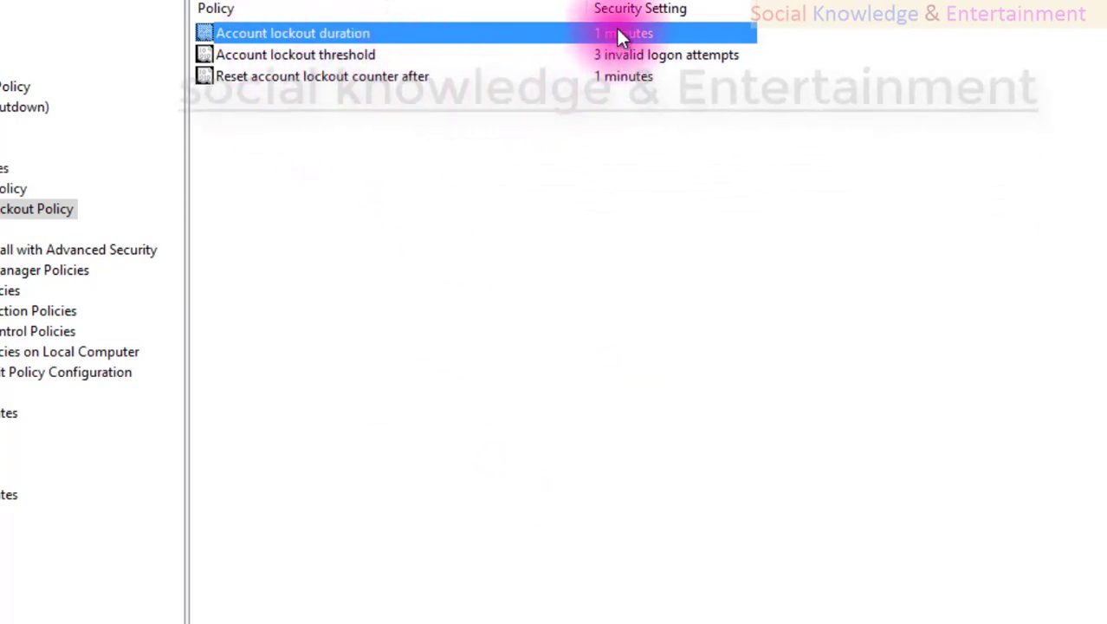
left_click(612, 80)
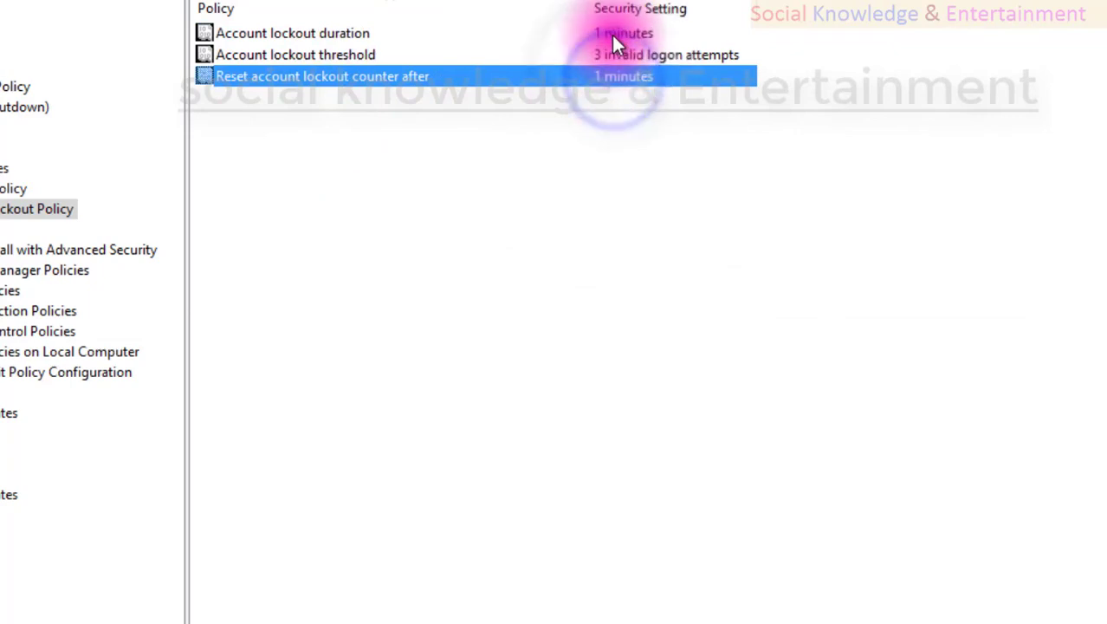
left_click(610, 33)
left_click(602, 71)
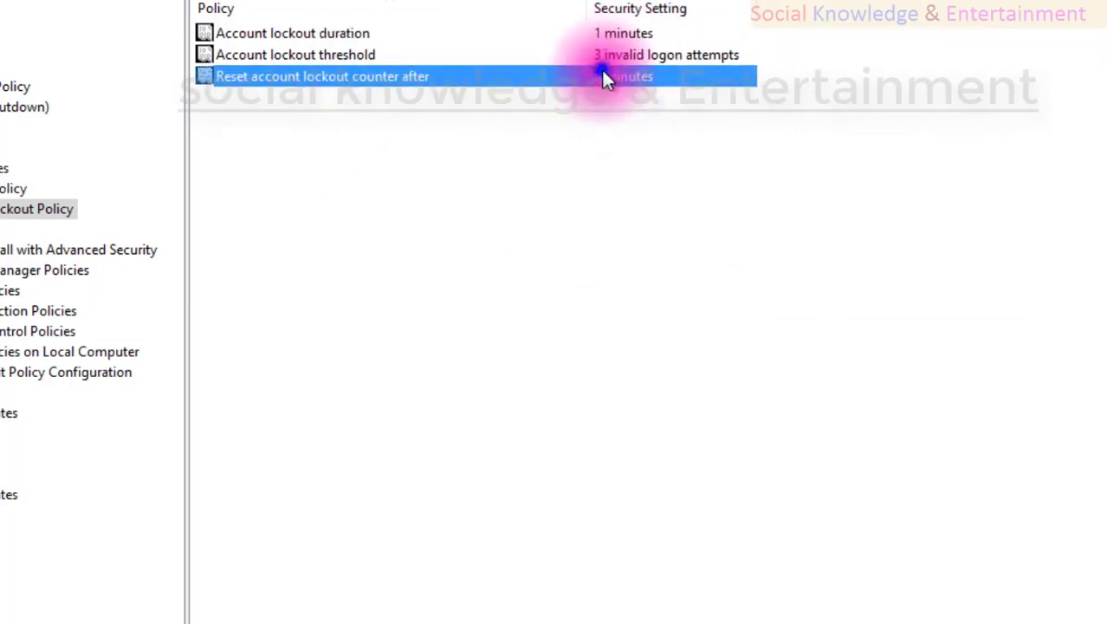
left_click(606, 36)
left_click(591, 76)
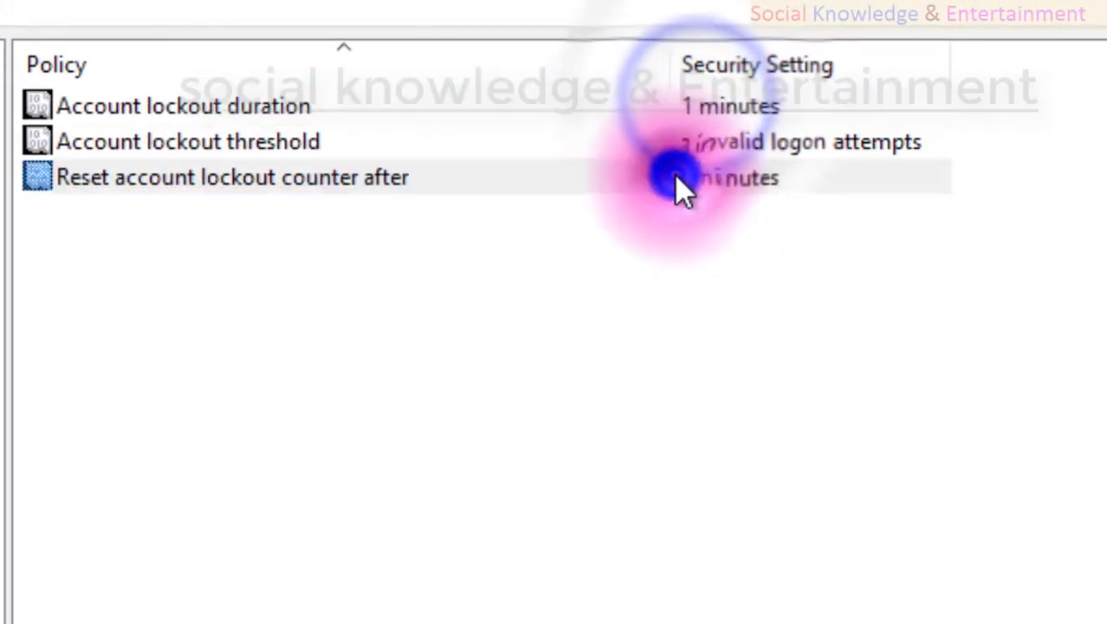
double_click(674, 176)
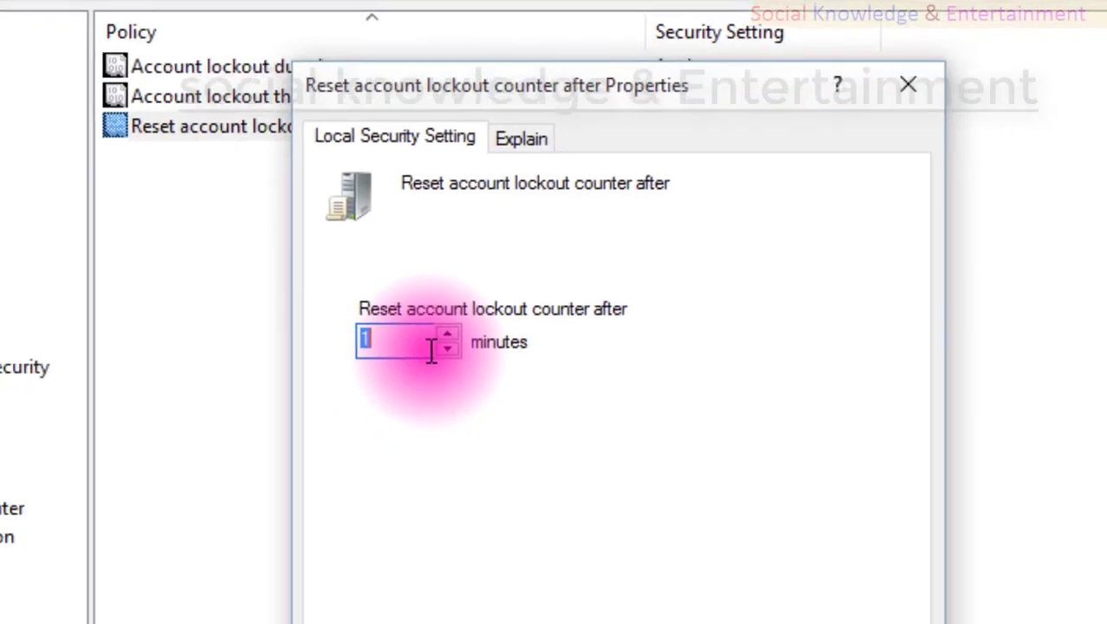
type("2")
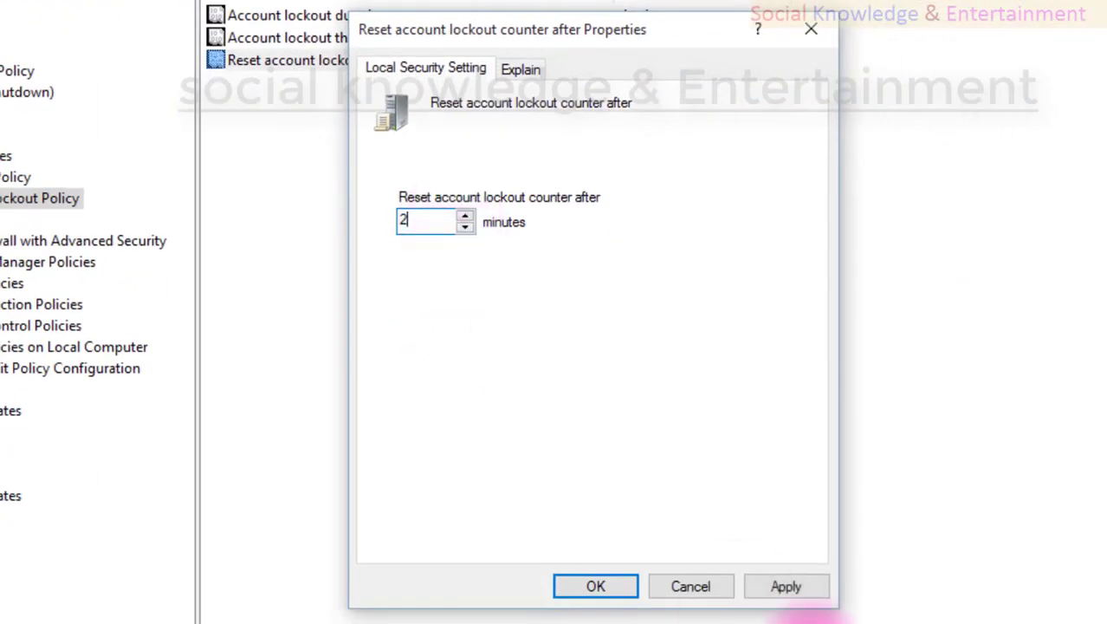
key("Escape")
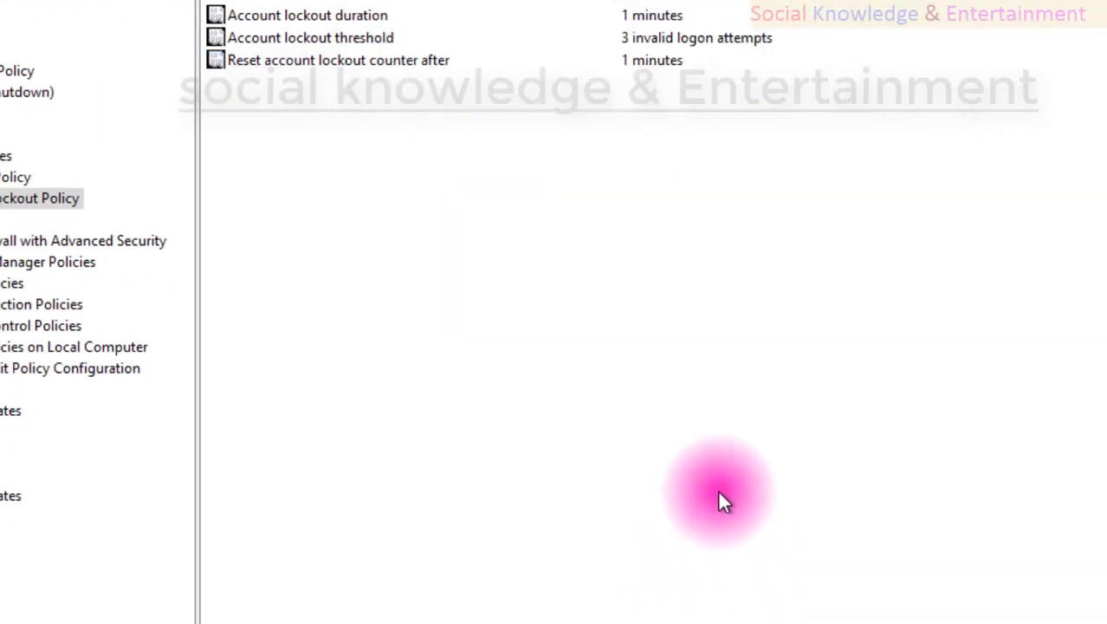
left_click(650, 60)
double_click(650, 61)
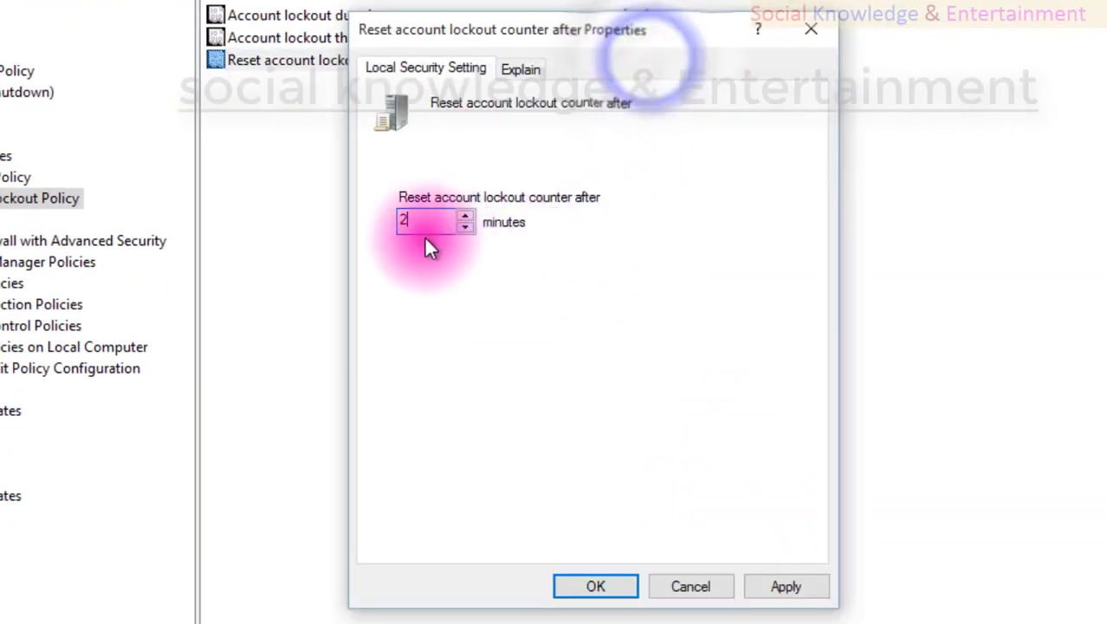
left_click(784, 598)
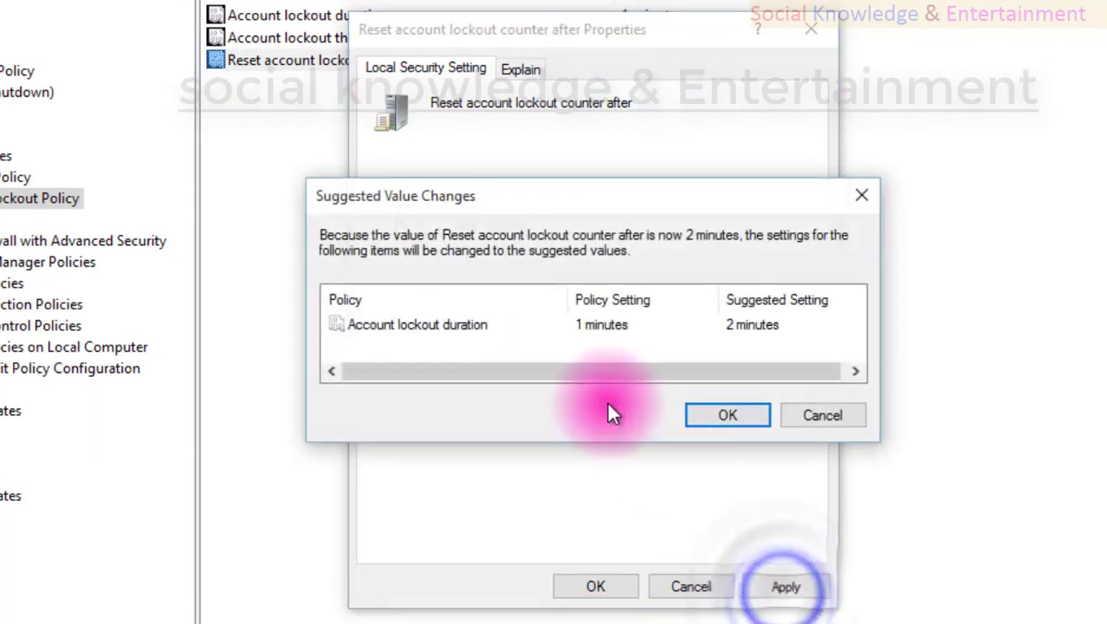
left_click(813, 418)
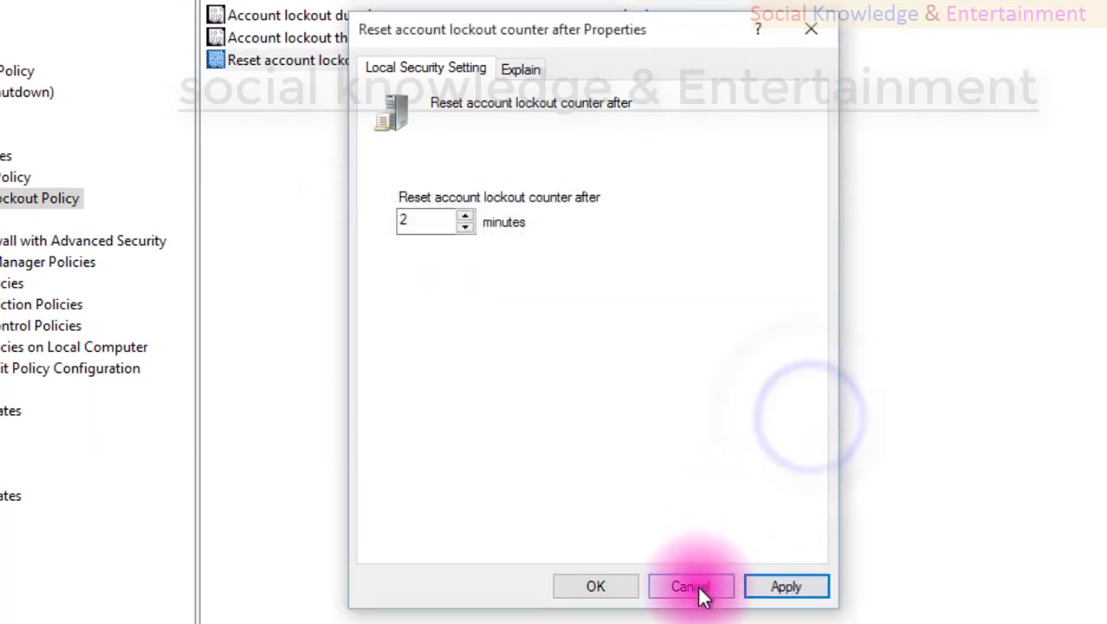
left_click(697, 589)
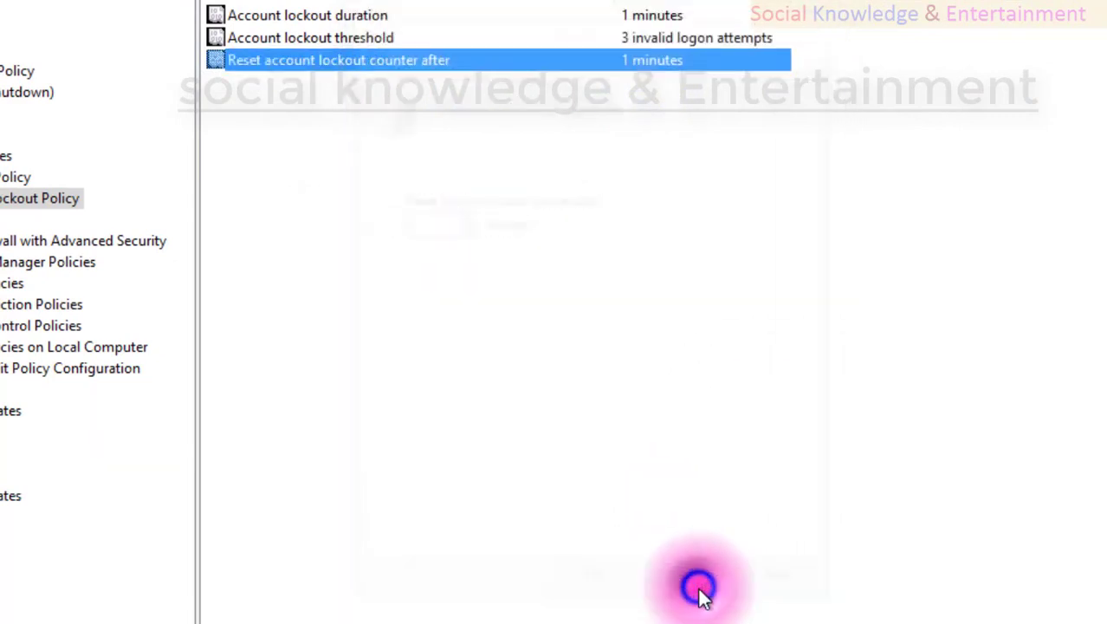
left_click(478, 391)
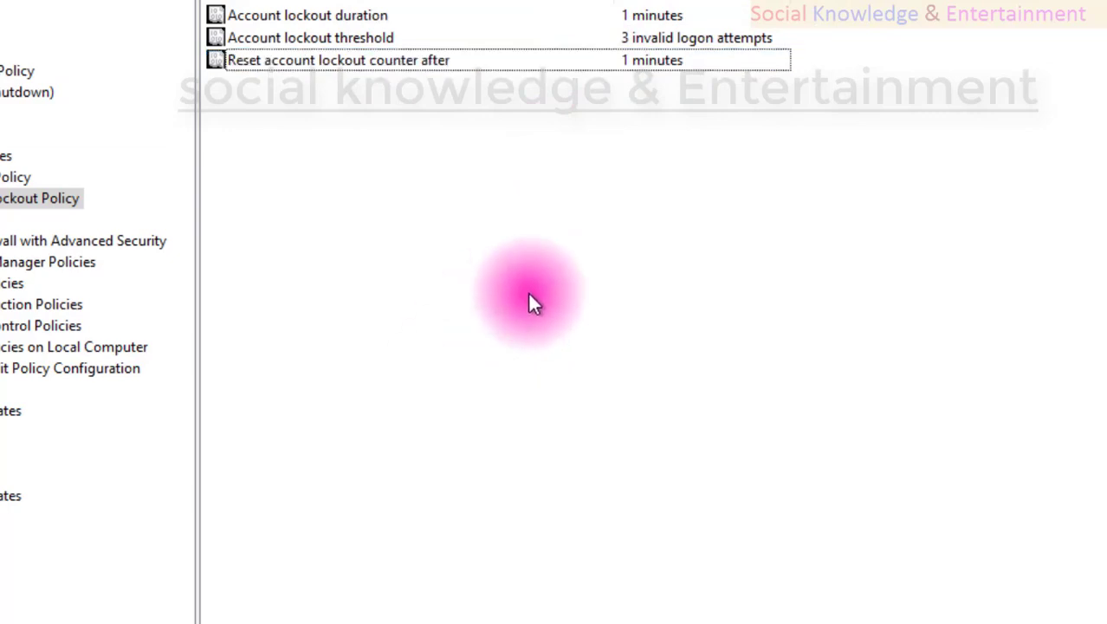
Launch Command Prompt via Win+R and run gpupdate /force.
key("super+r")
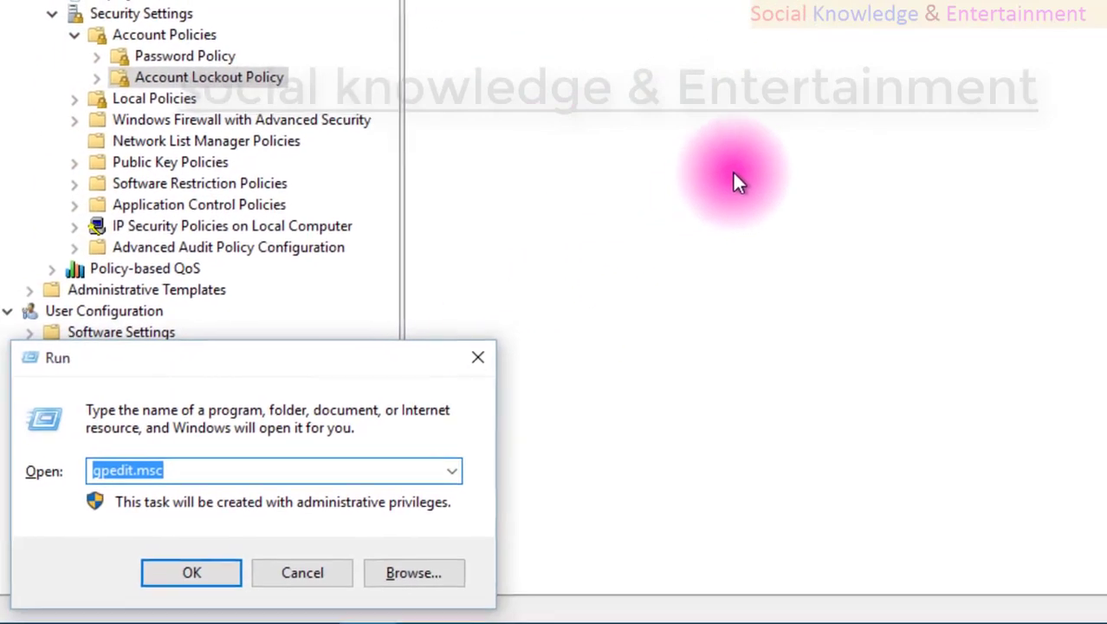
type("cmd")
key("Return")
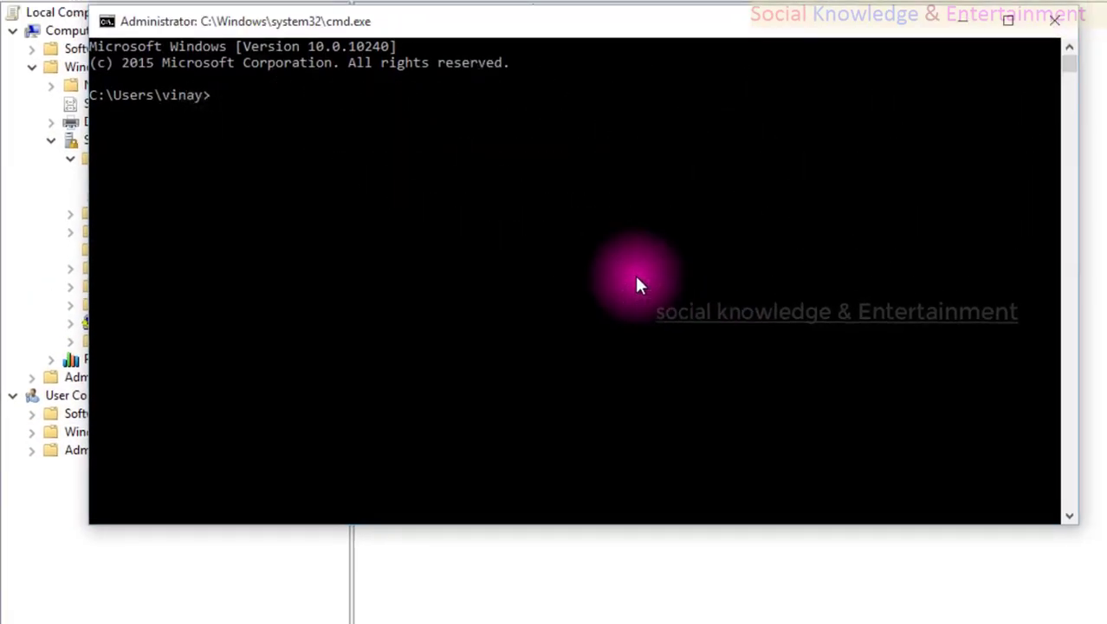
type("gpupdate")
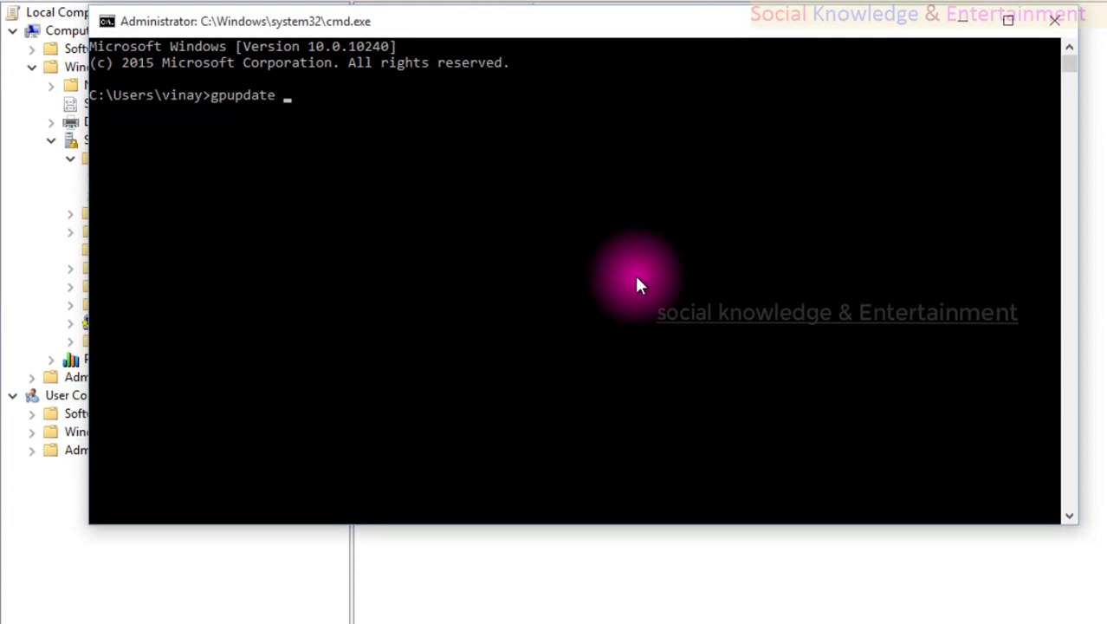
type(" /force")
key("Return")
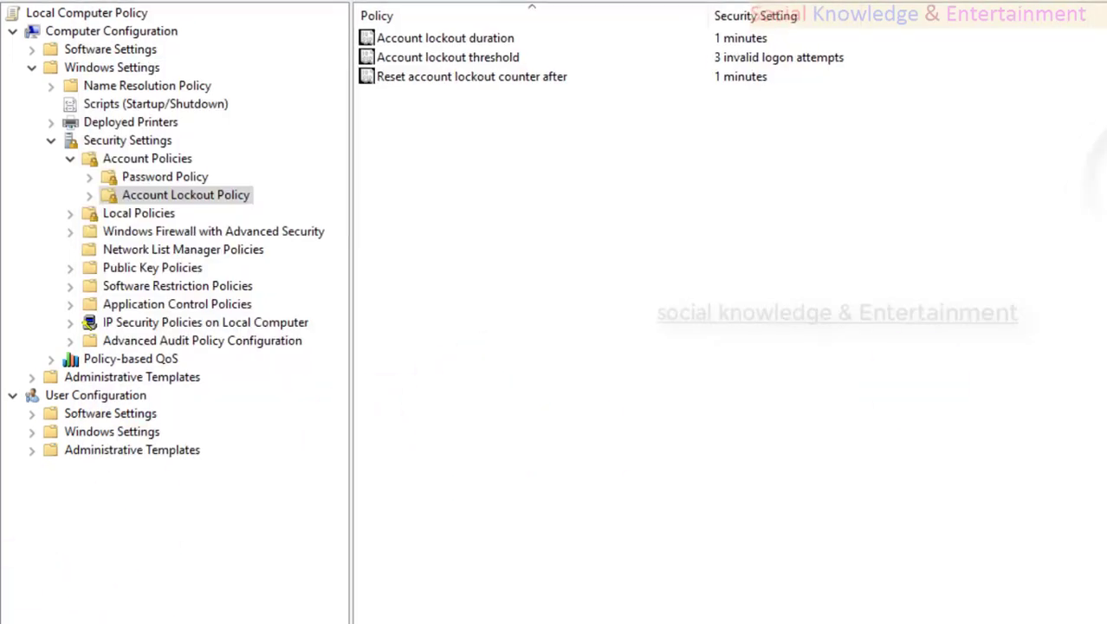
Lock the computer from the Start menu's account options.
left_click(17, 611)
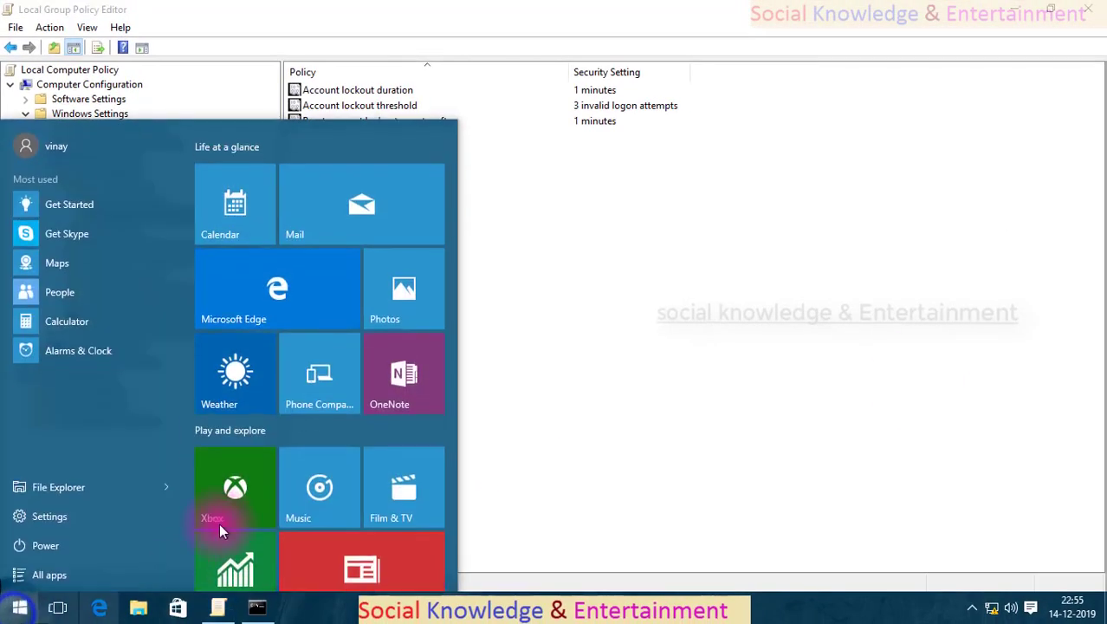
left_click(110, 150)
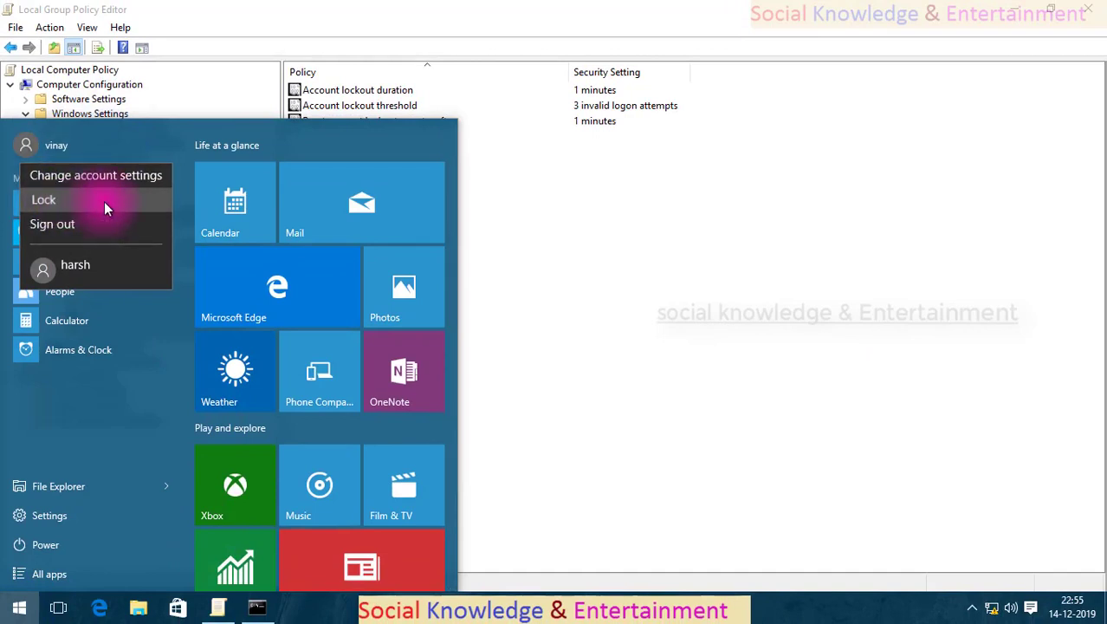
left_click(111, 201)
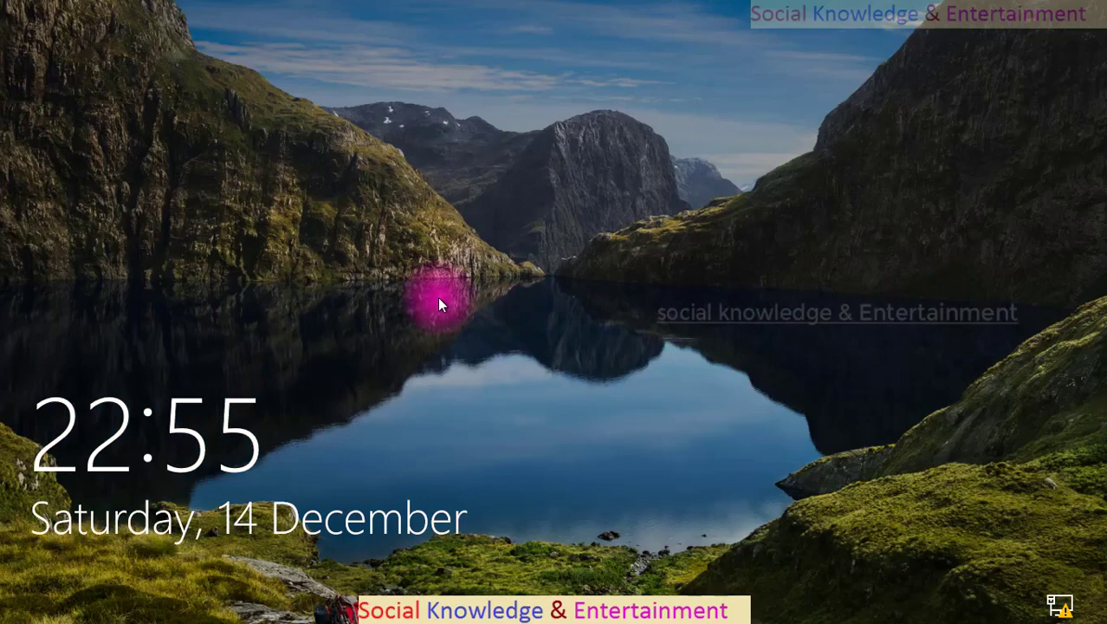
Submit wrong passwords at the sign-in prompt, dismissing each incorrect-password message.
left_click(518, 271)
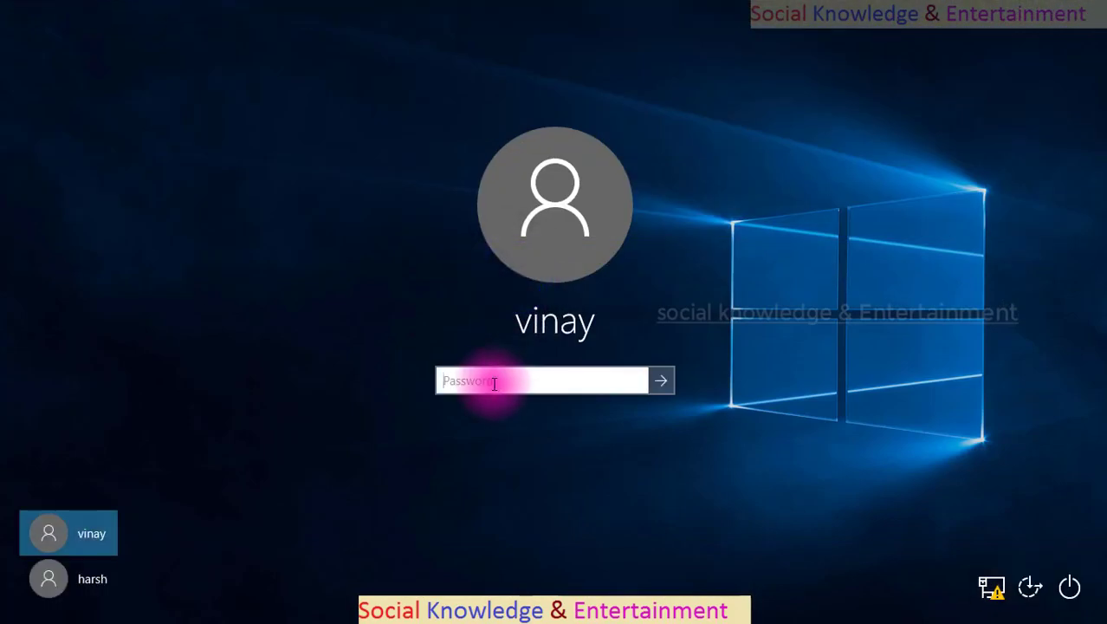
type("******")
key("Return")
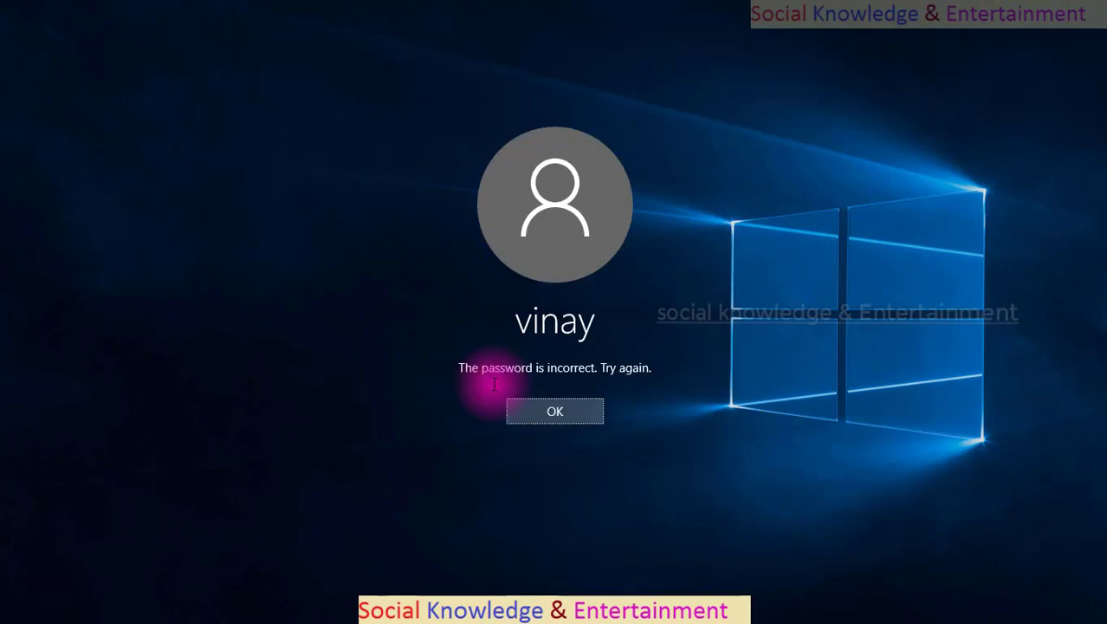
key("Return")
type("*")
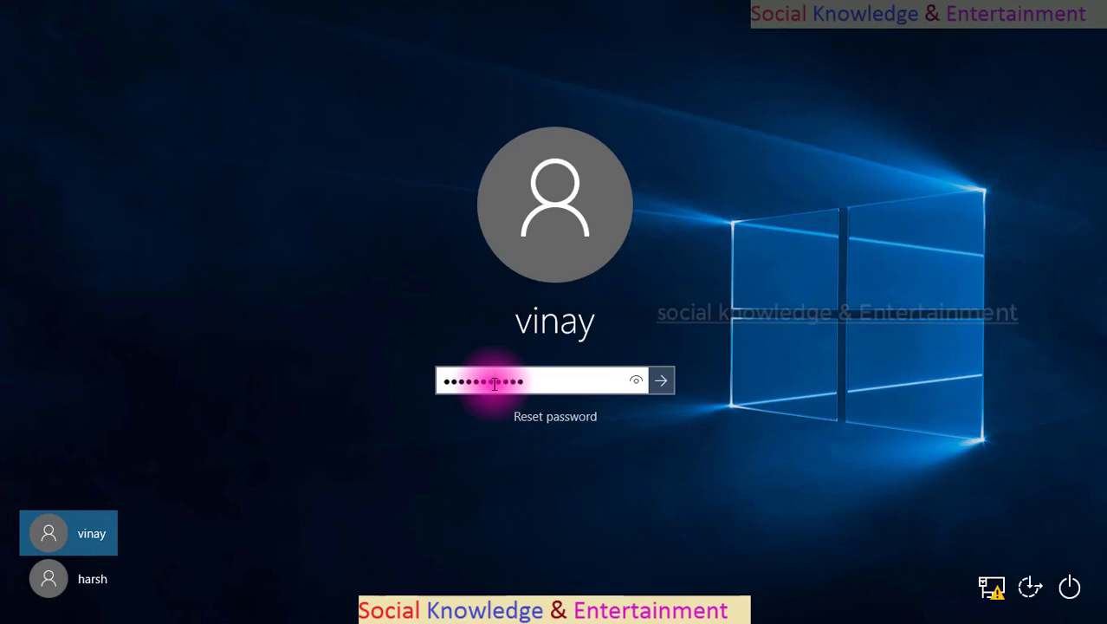
key("Return")
key("Return")
type("*****")
Keep retrying the password until signed back in to the desktop.
key("Return")
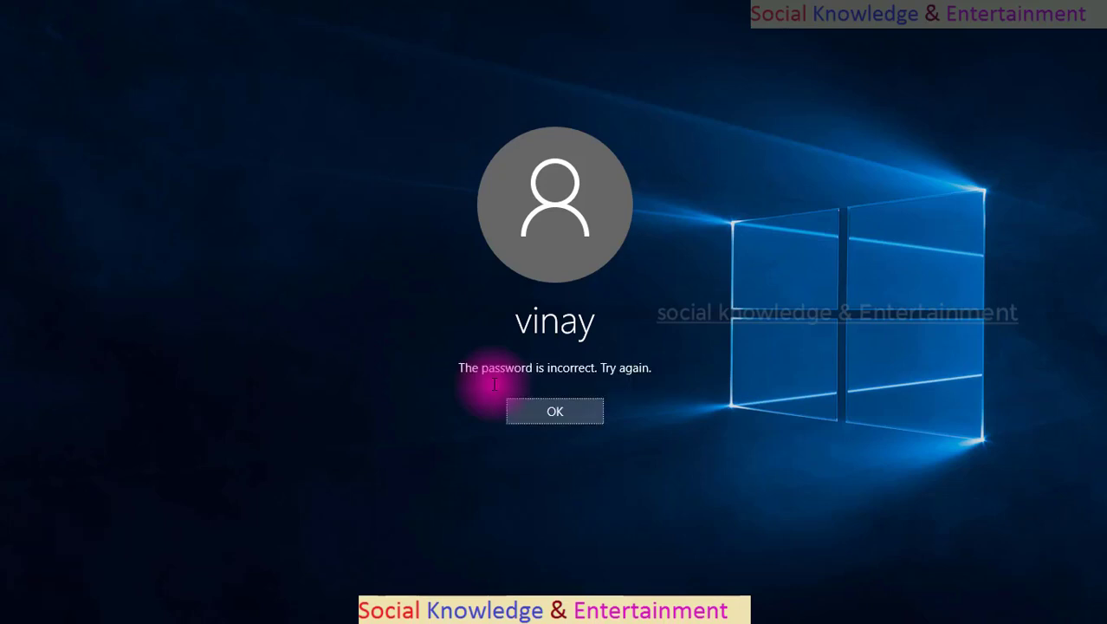
key("Return")
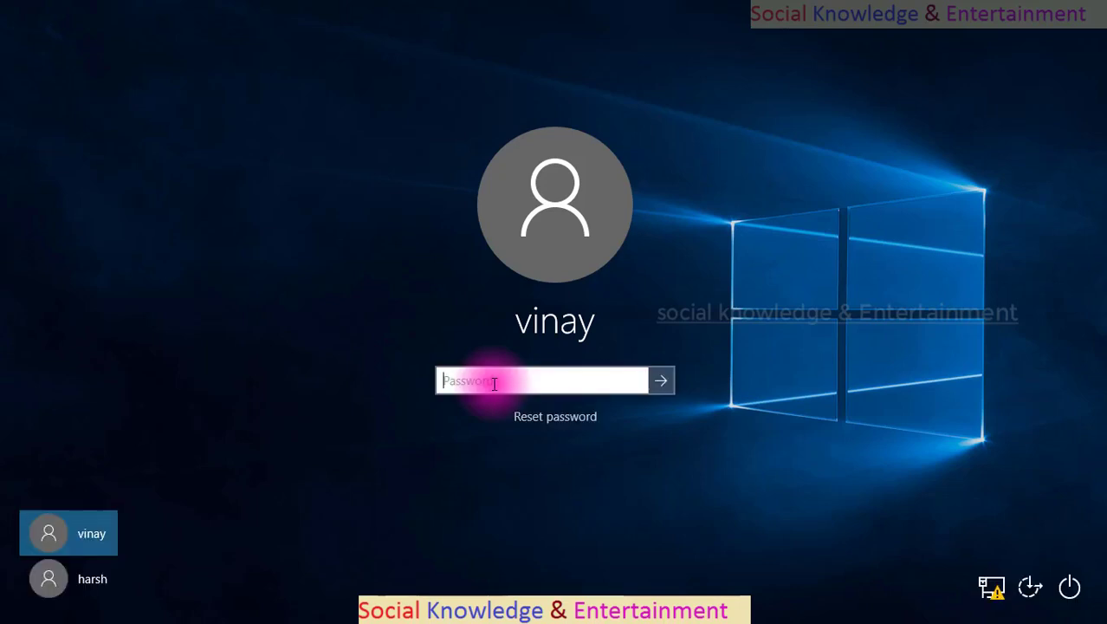
key("Return")
key("Return")
type("••••••••")
key("Return")
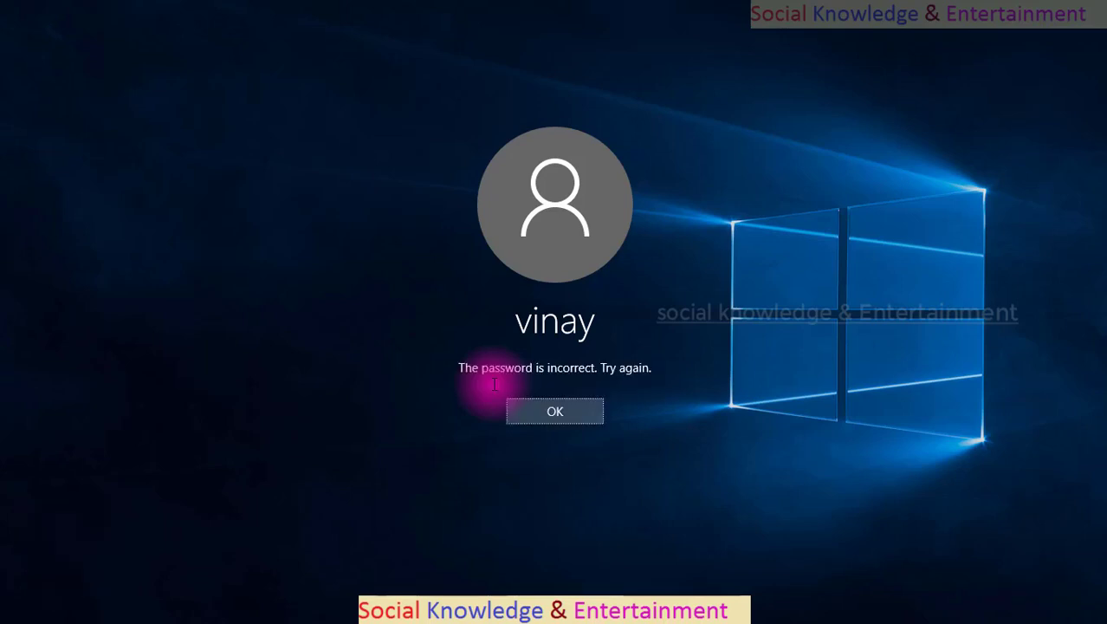
key("Return")
type("•")
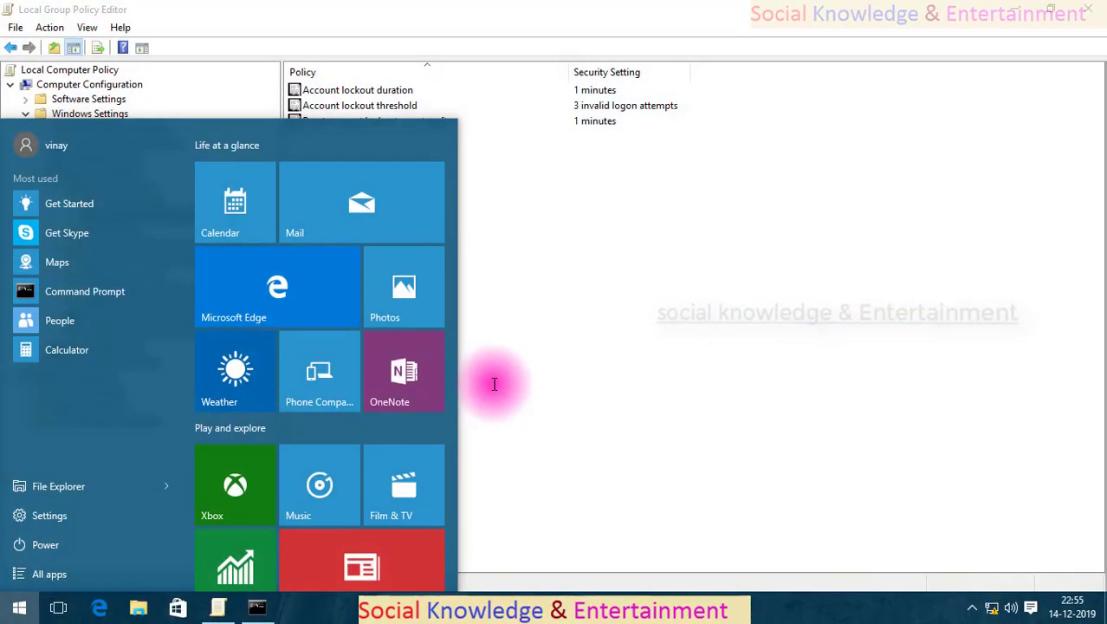
Rerun the previous gpupdate command in Command Prompt with /force removed.
left_click(494, 384)
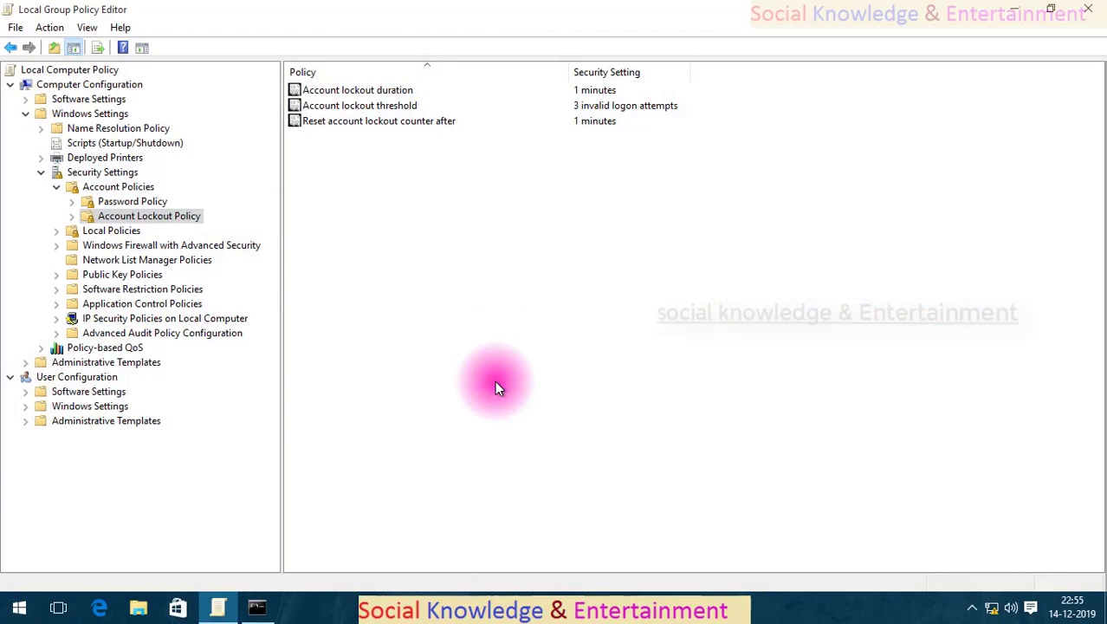
left_click(256, 608)
key("Up")
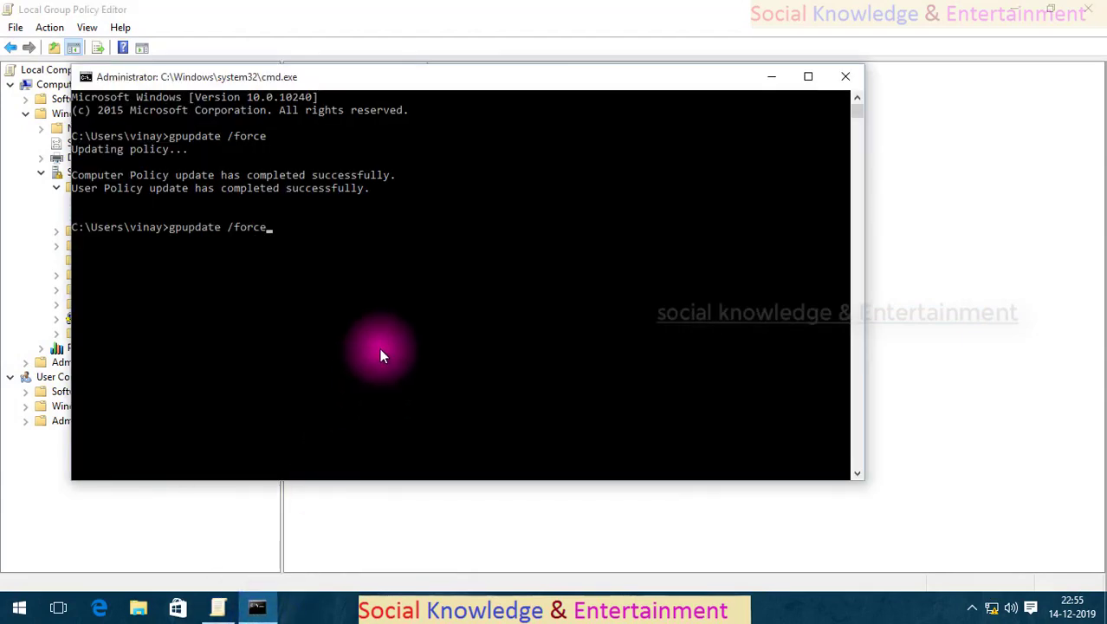
key("BackSpace")
key("BackSpace")
key("BackSpace")
key("Return")
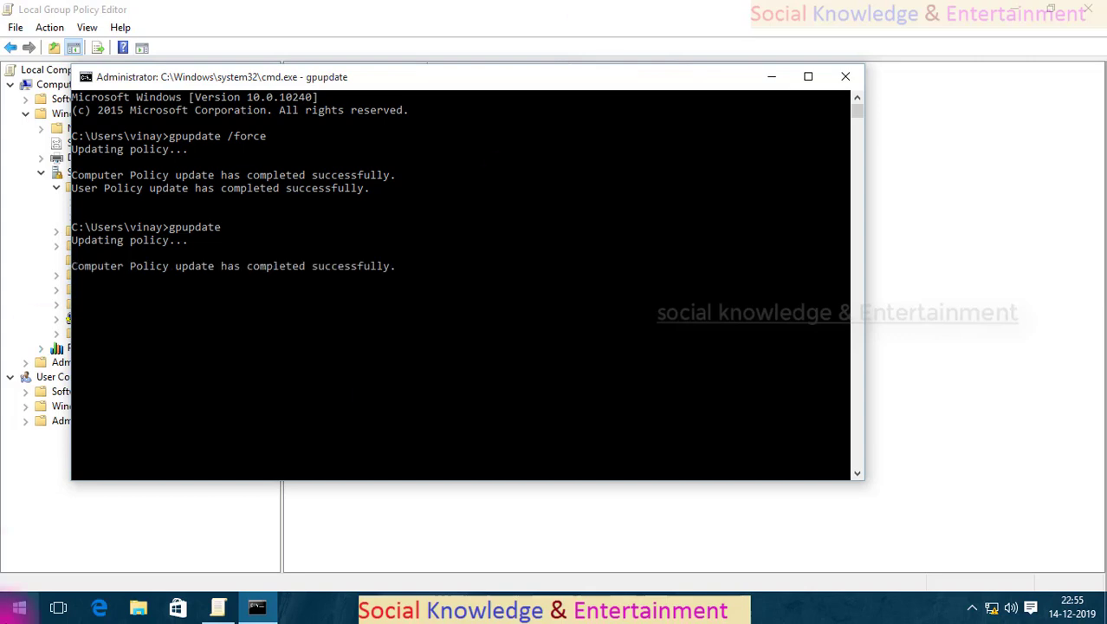
Sign out of the current account from the Start menu.
left_click(17, 606)
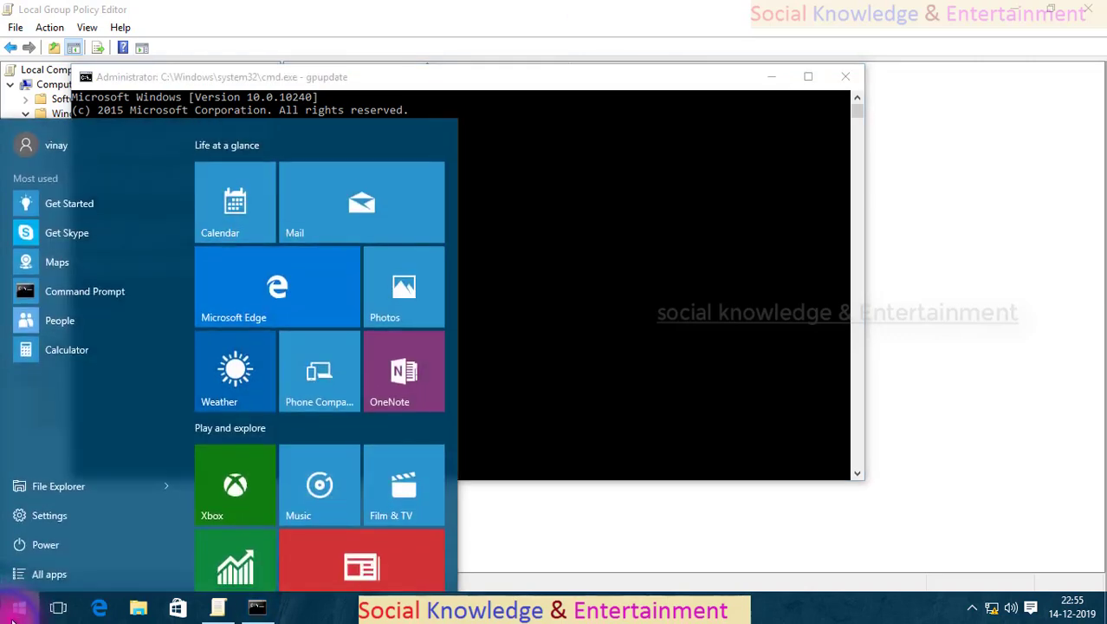
left_click(89, 138)
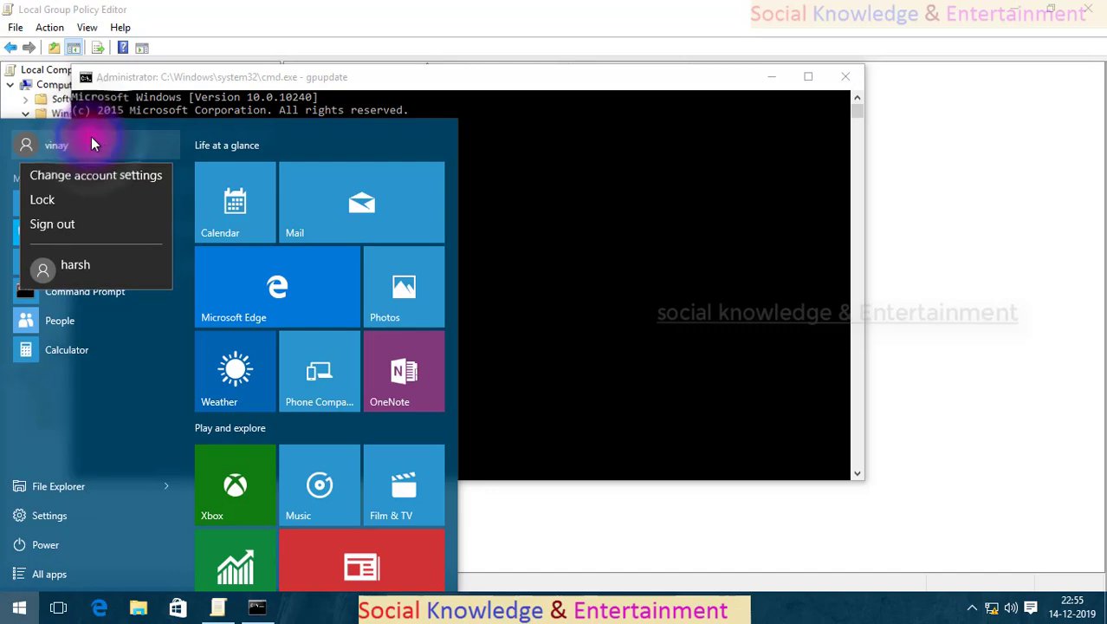
left_click(941, 248)
left_click(17, 606)
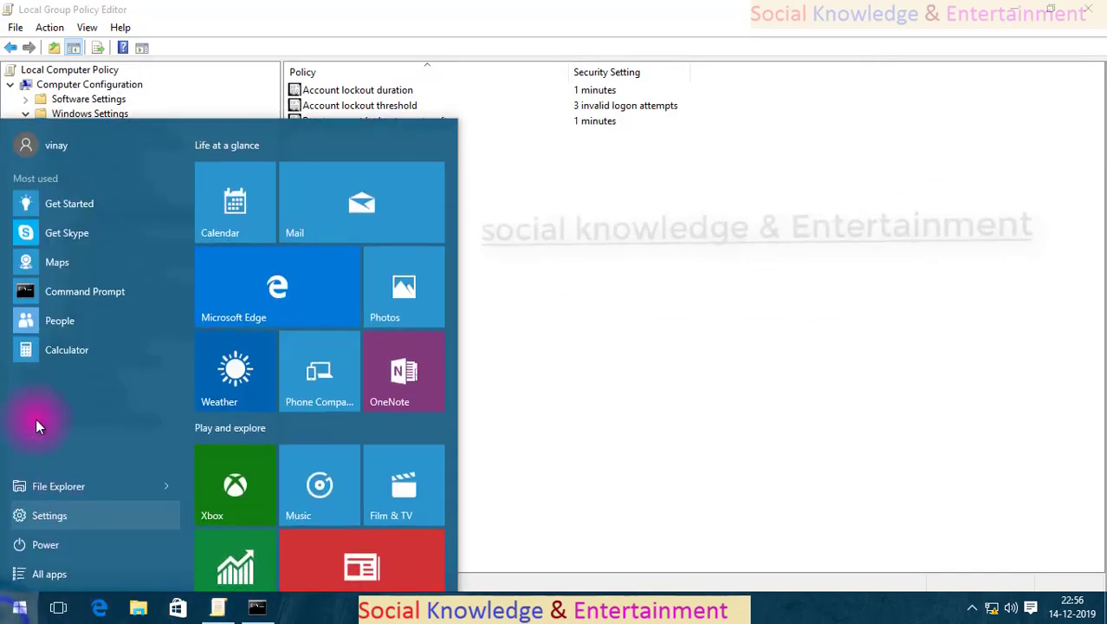
left_click(82, 145)
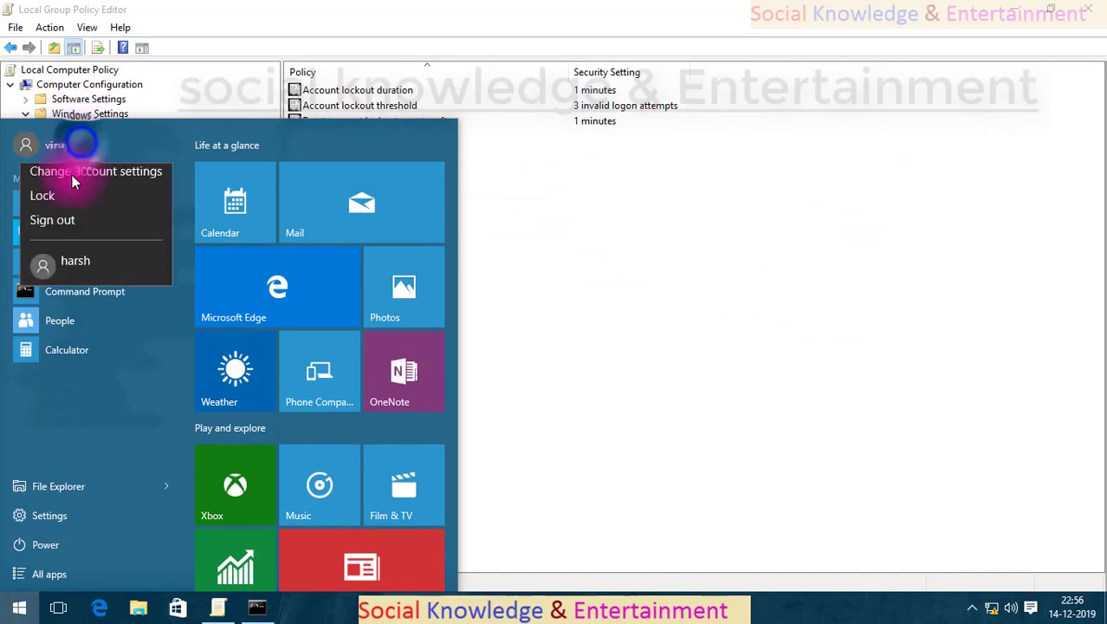
left_click(80, 226)
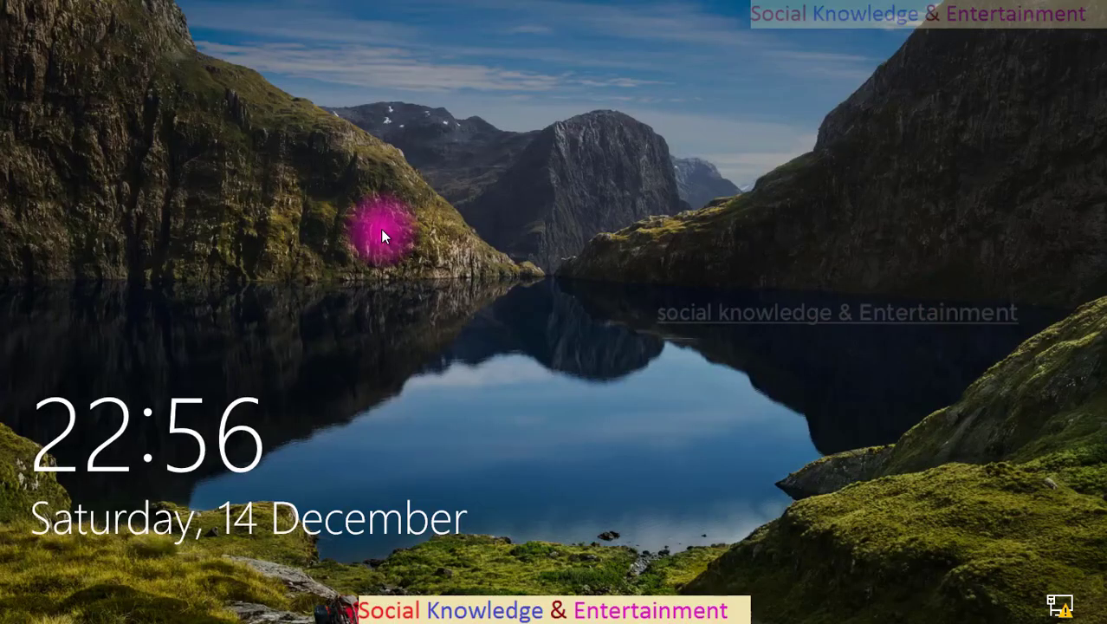
Enter two wrong passwords for the other account, dismissing each error message.
left_click(380, 232)
left_click(523, 379)
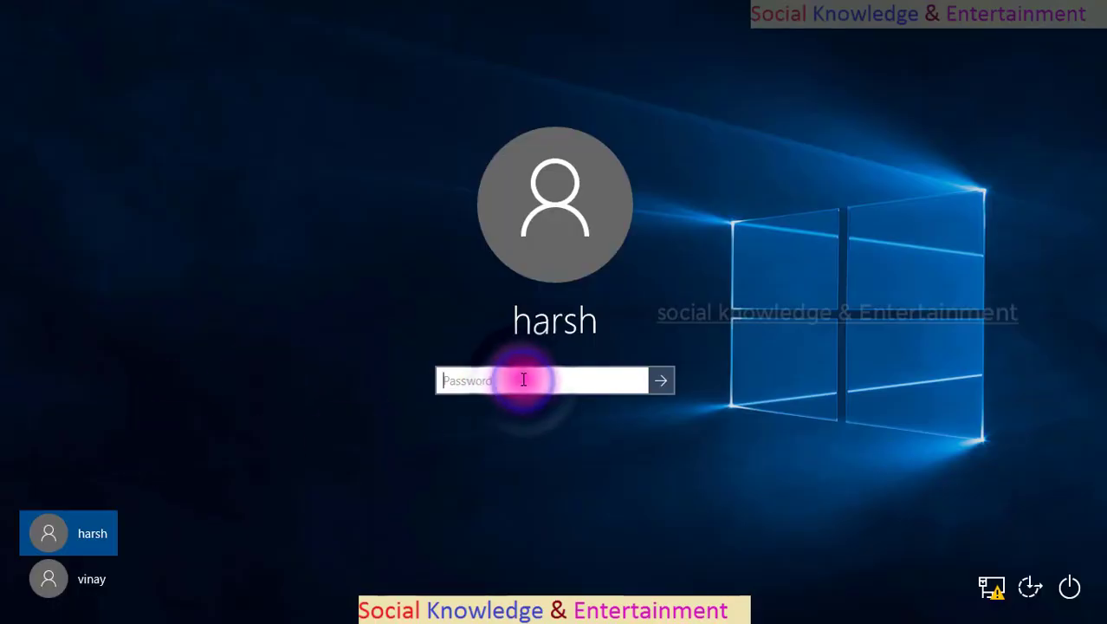
type("••••••")
key("Return")
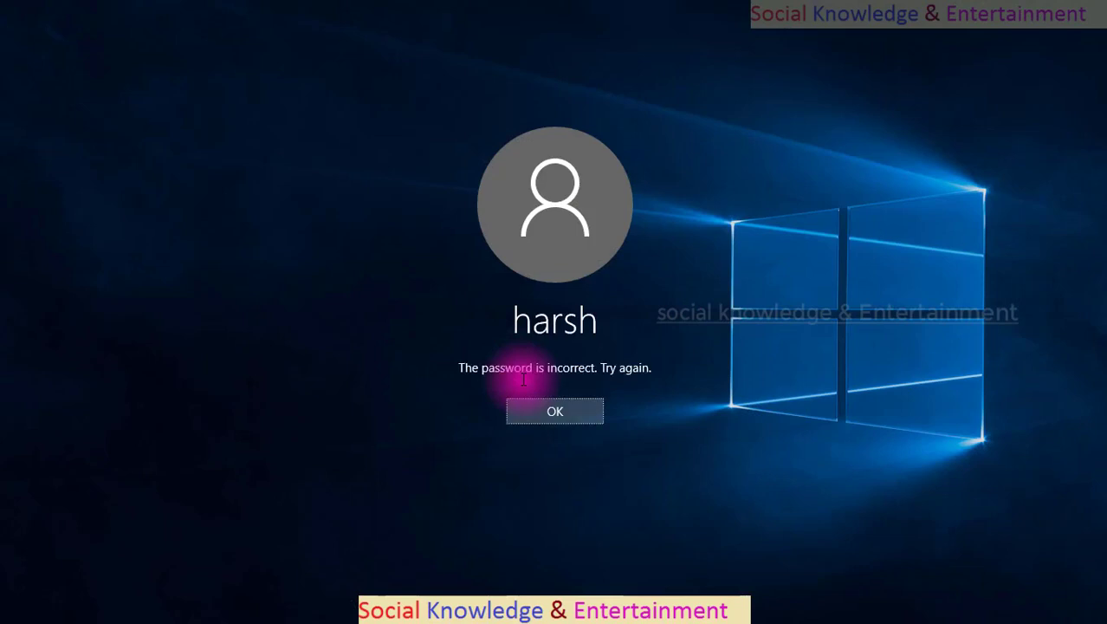
key("Return")
type("••••••••")
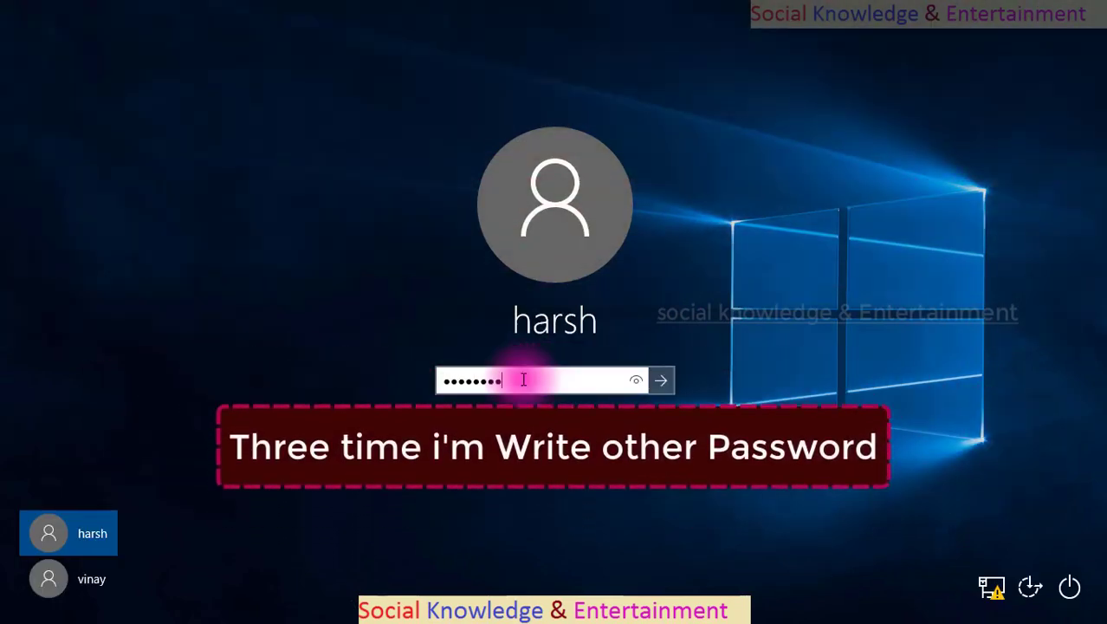
key("Return")
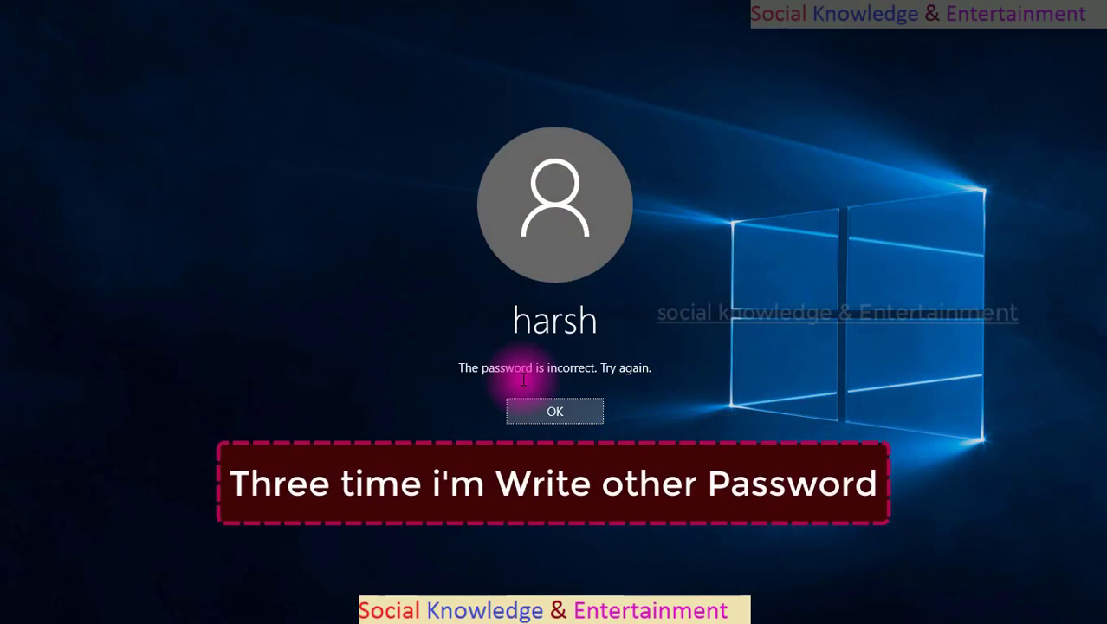
key("Return")
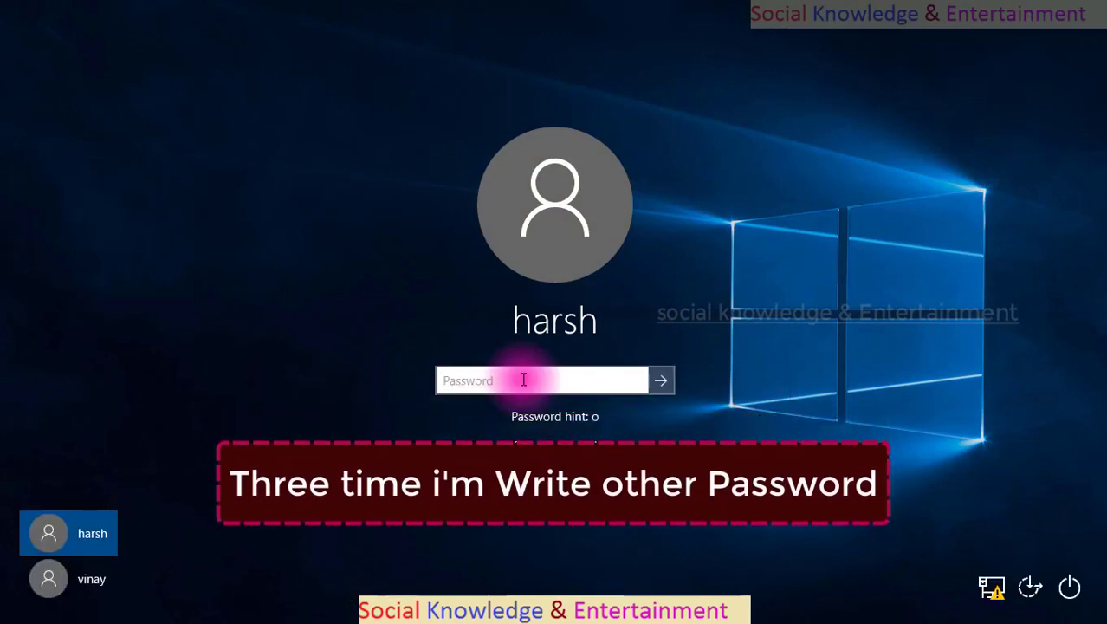
Submit further wrong passwords until the account is reported locked out.
type("********")
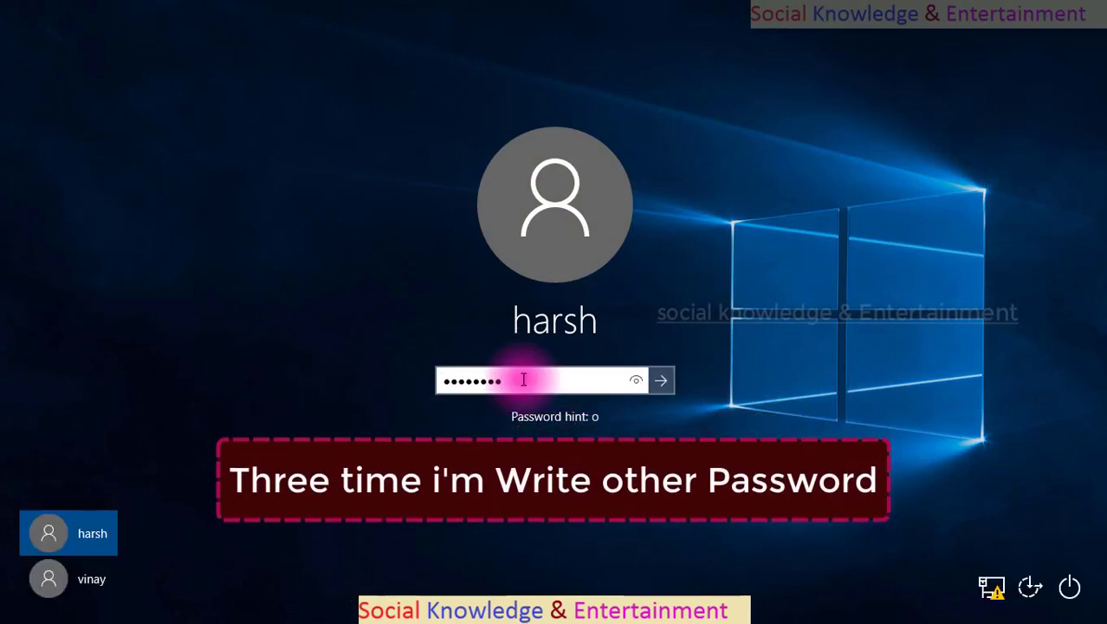
key("Return")
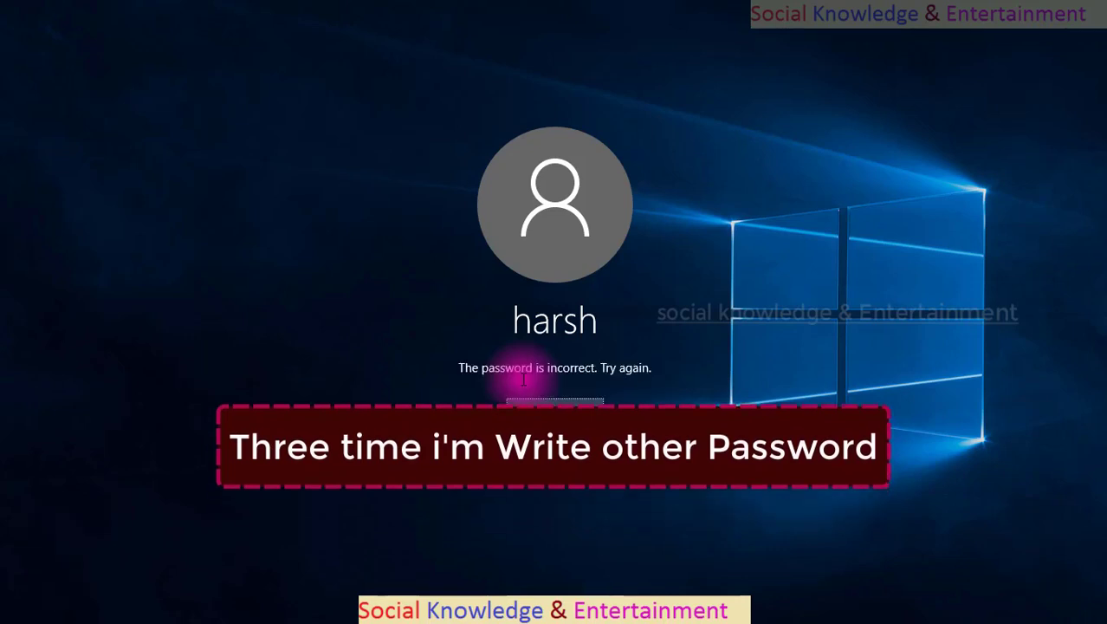
key("Return")
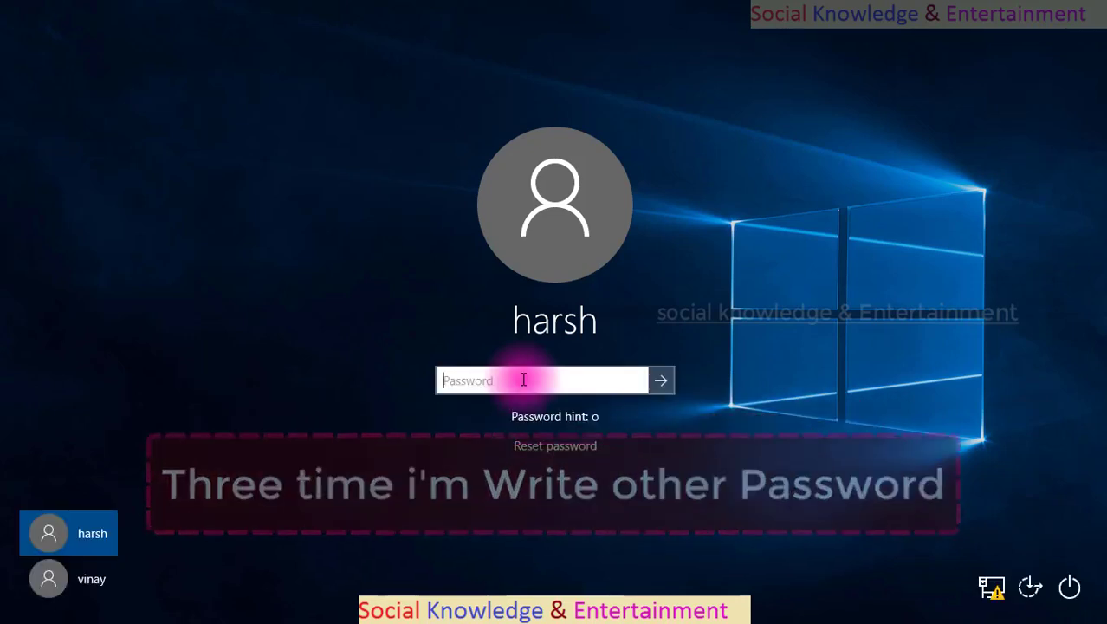
type("**********")
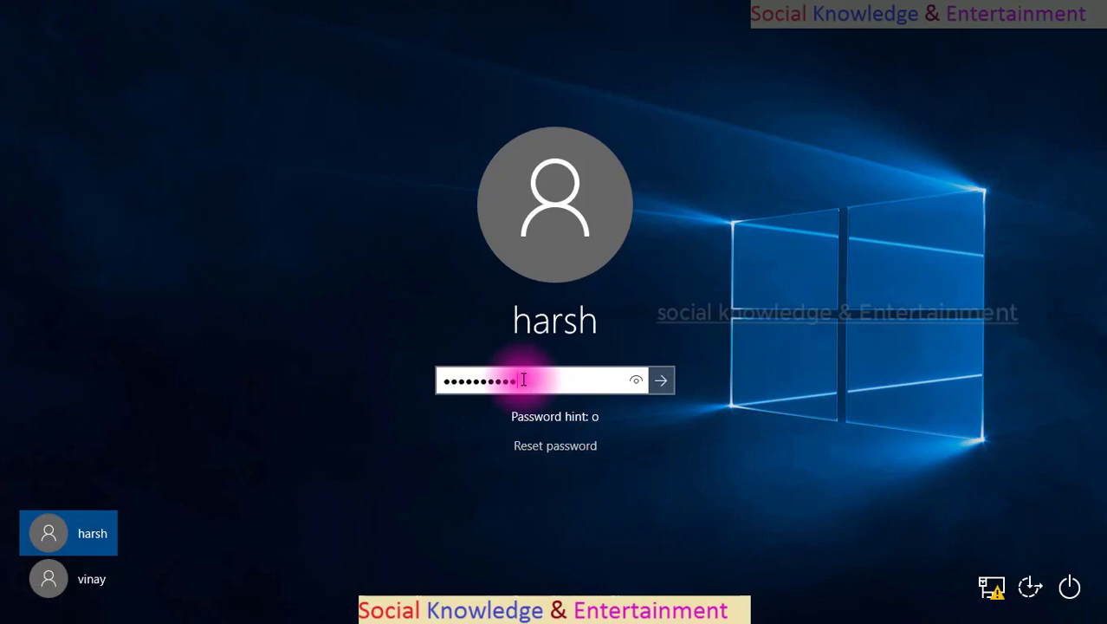
key("Return")
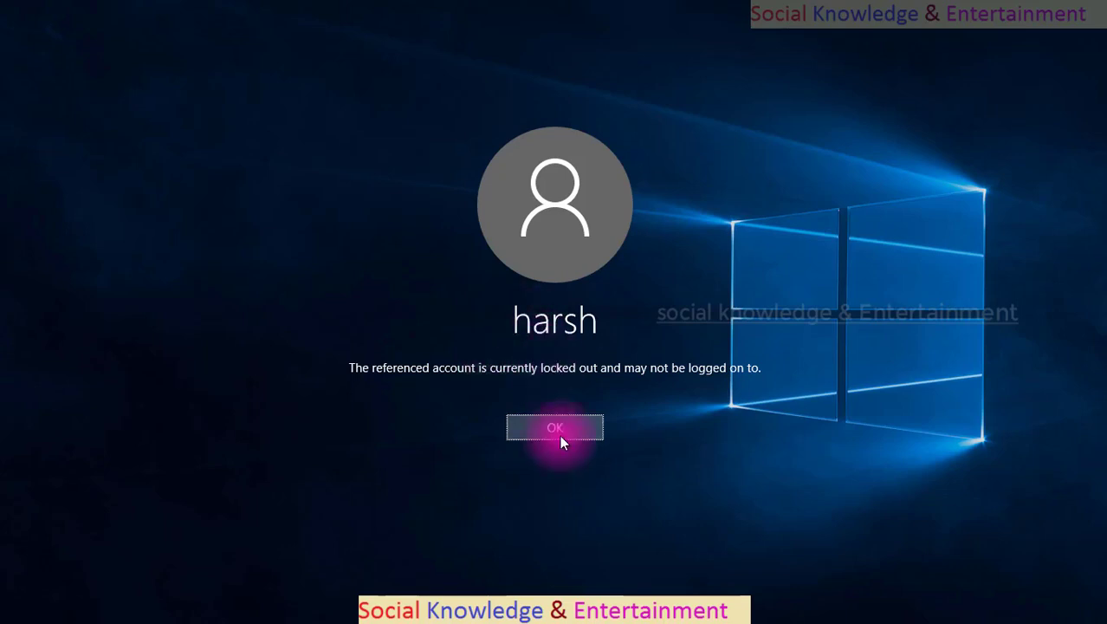
Dismiss the account locked-out message so the lock screen shows.
left_click(559, 435)
left_click(502, 364)
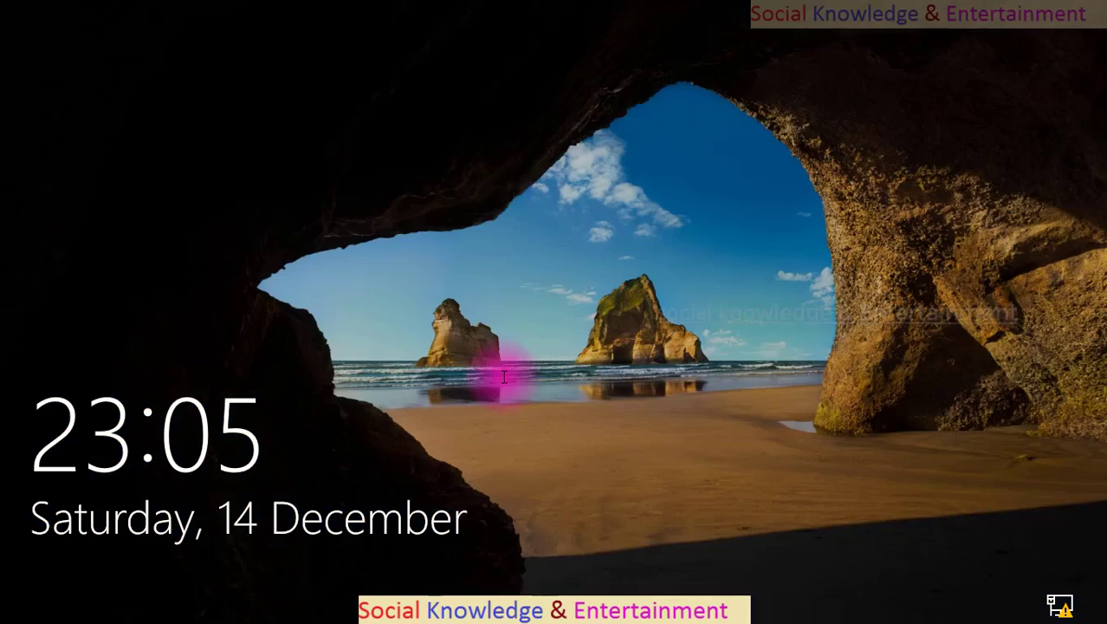
Wait out the lockout, then raise the lock screen to the empty password prompt.
left_click(503, 376)
left_click(598, 356)
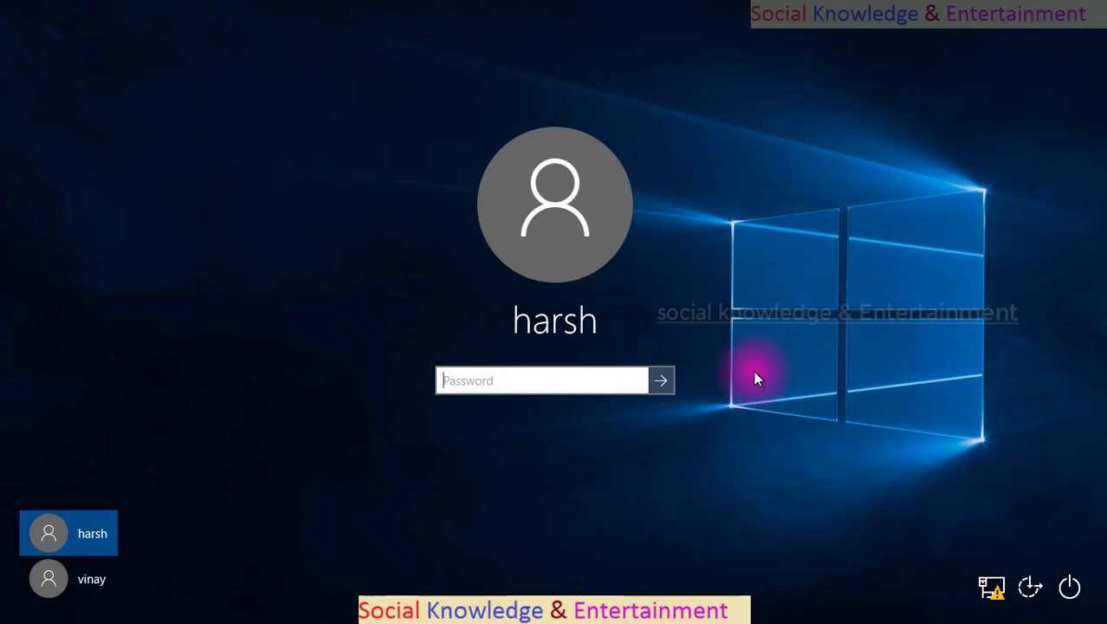
Sign in with the correct password and refresh the desktop from its context menu.
type("1")
key("Return")
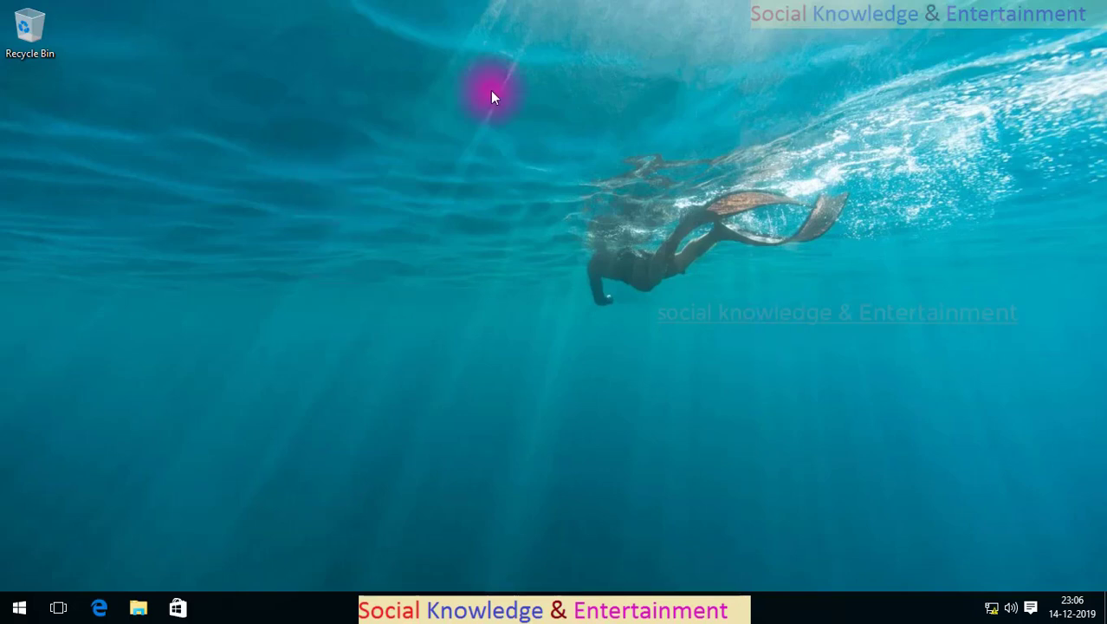
right_click(234, 171)
right_click(251, 164)
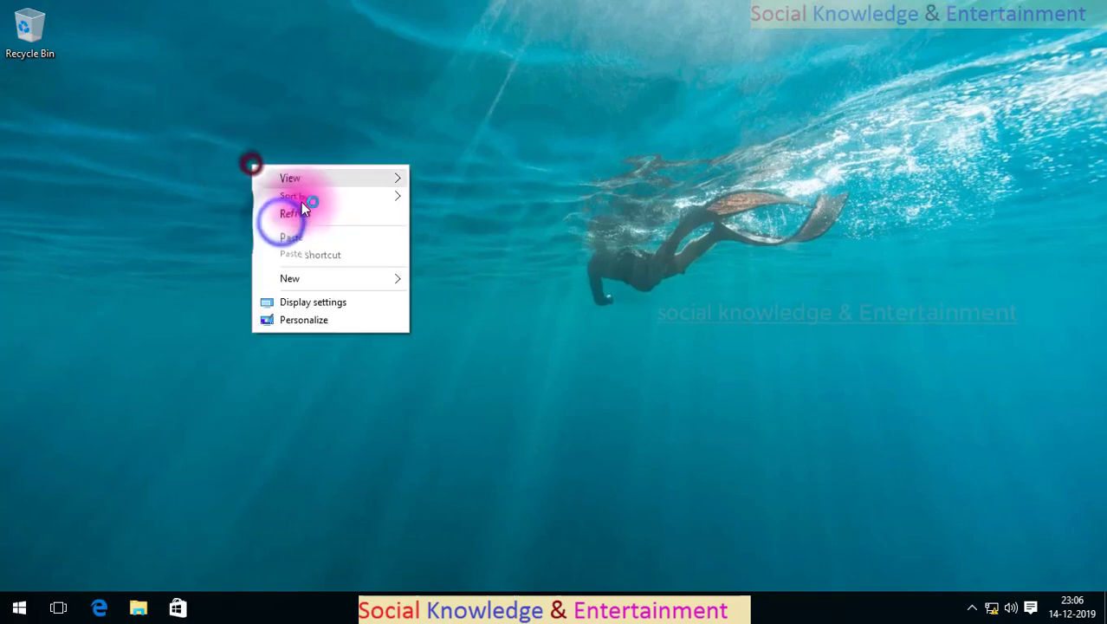
left_click(303, 214)
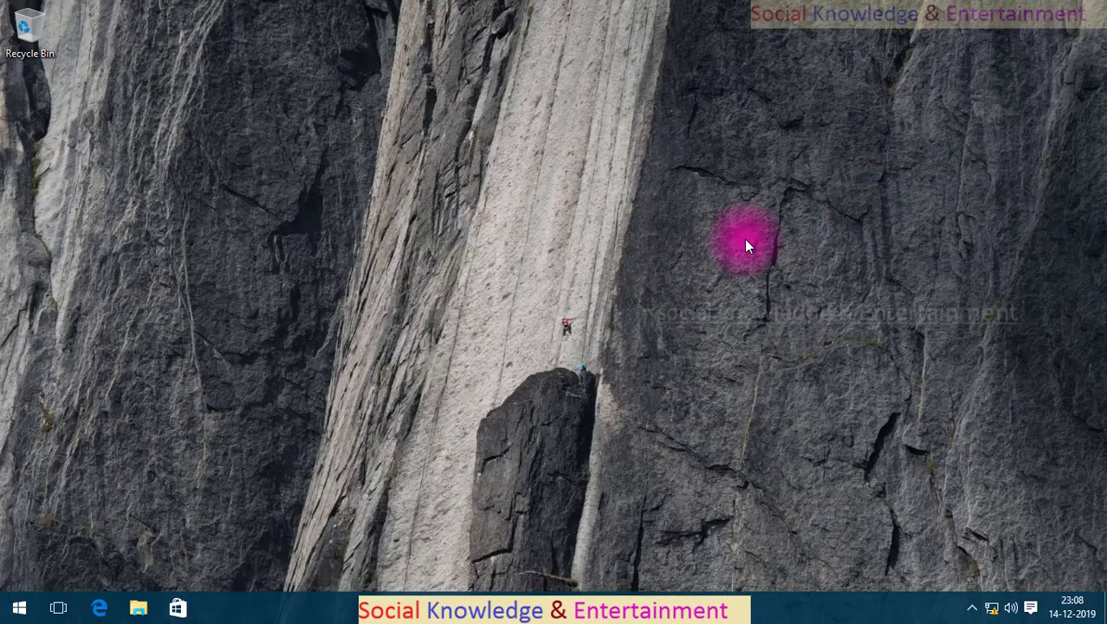
Relaunch the policy editor maximized and navigate to Account Policies > Account Lockout Policy.
key("super+r")
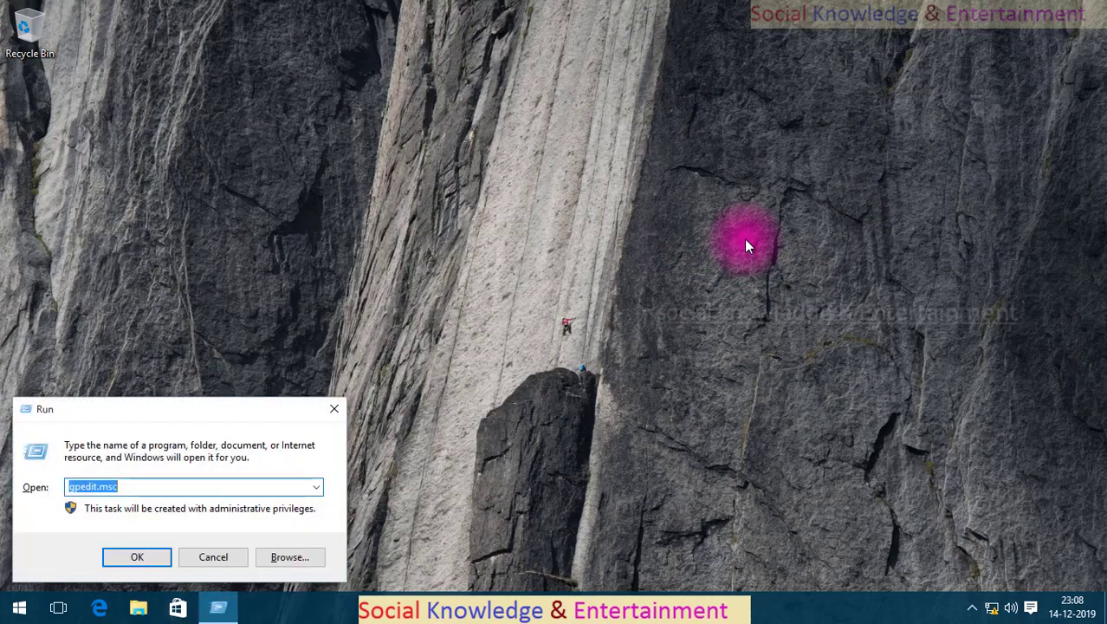
key("Return")
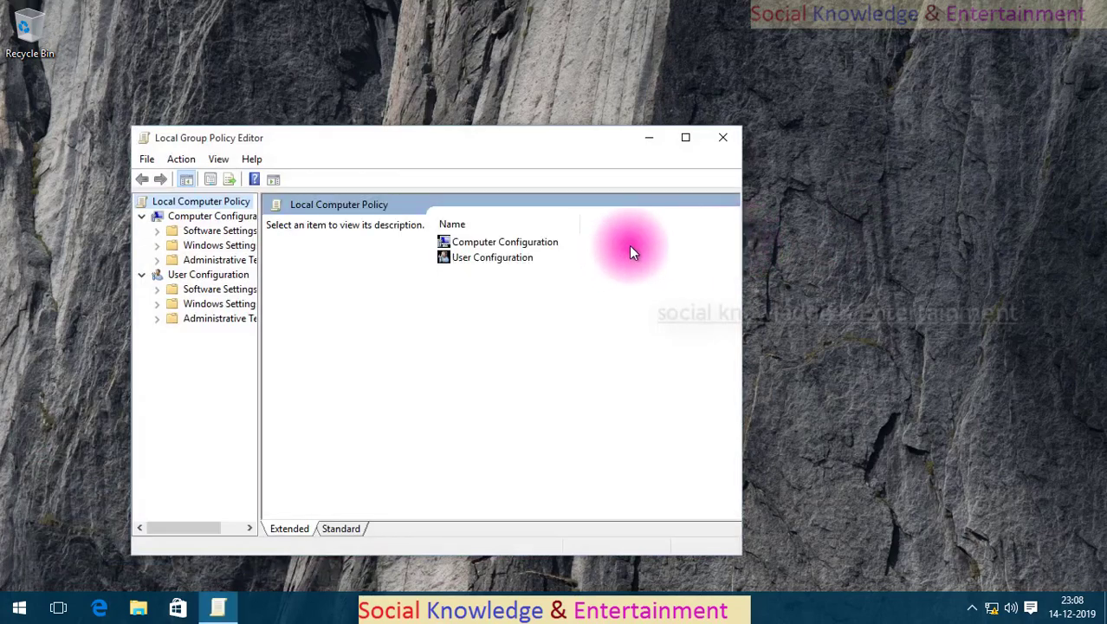
left_click(681, 139)
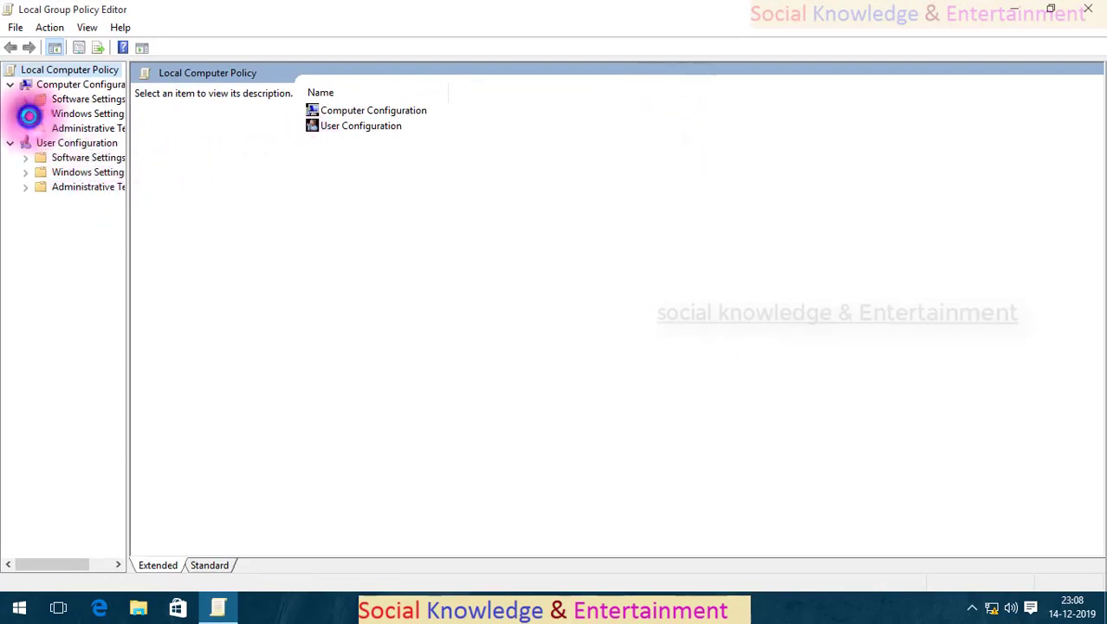
left_click(27, 114)
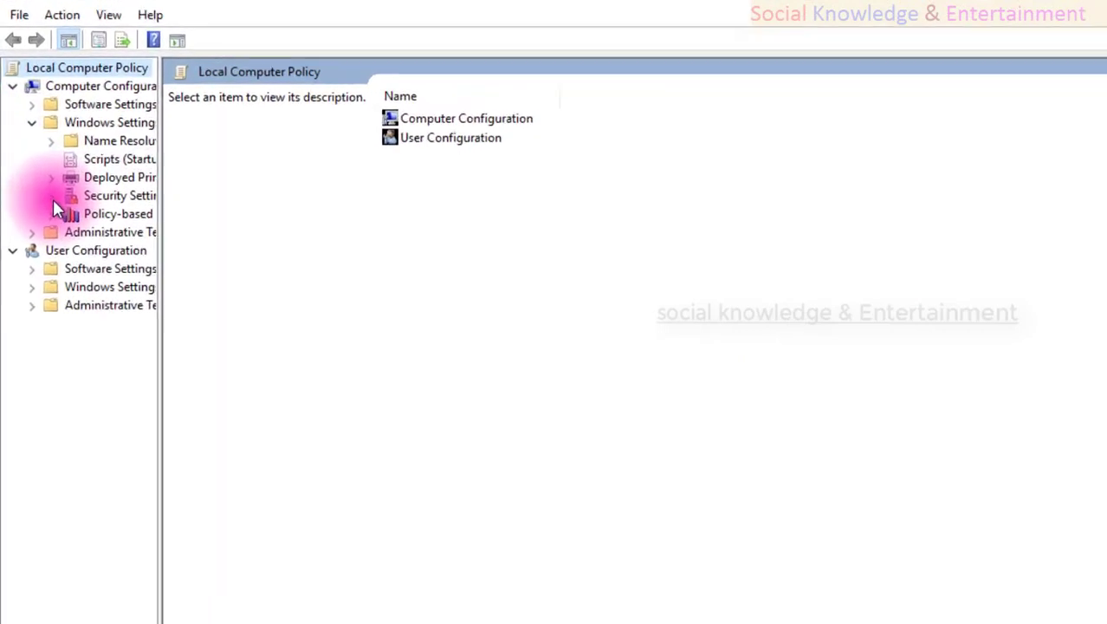
left_click(41, 173)
left_click_drag(213, 280, 431, 284)
left_click(99, 283)
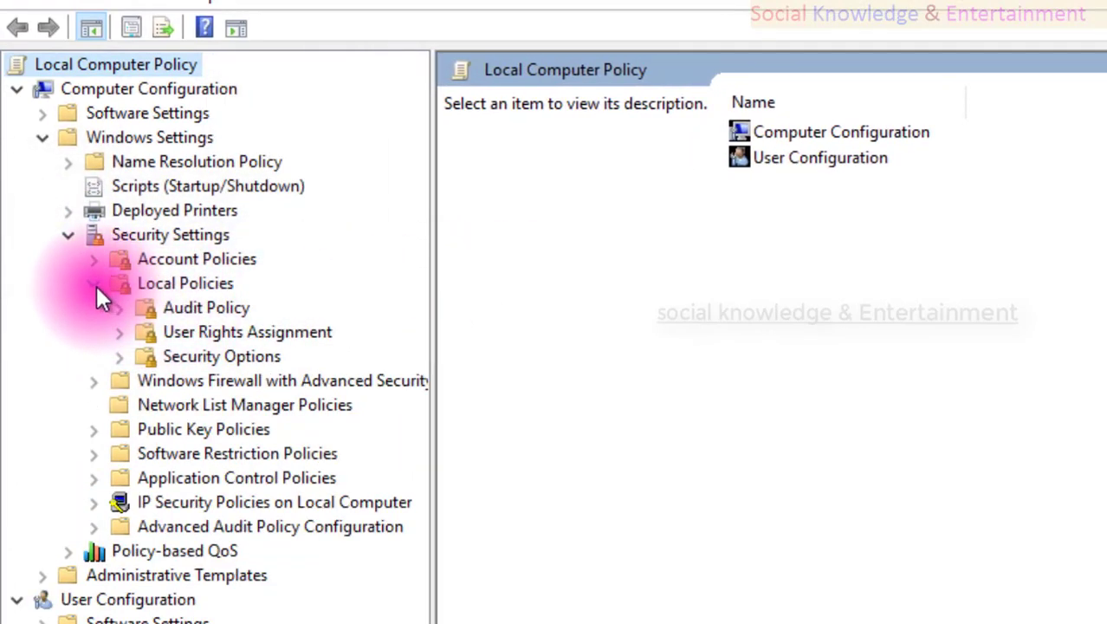
left_click(93, 281)
left_click(92, 260)
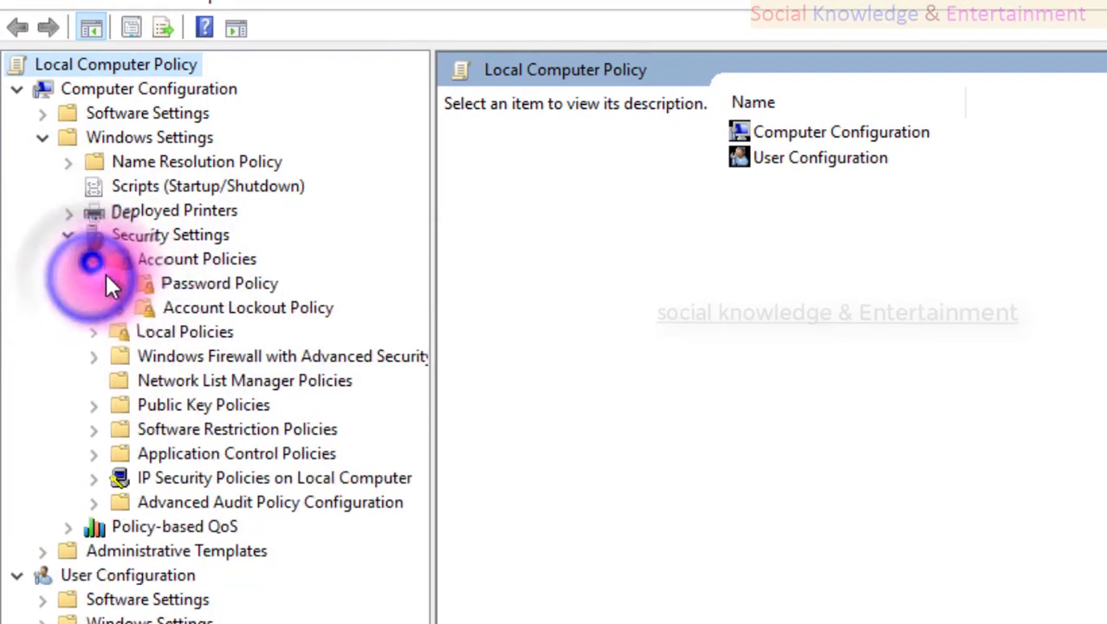
left_click(197, 307)
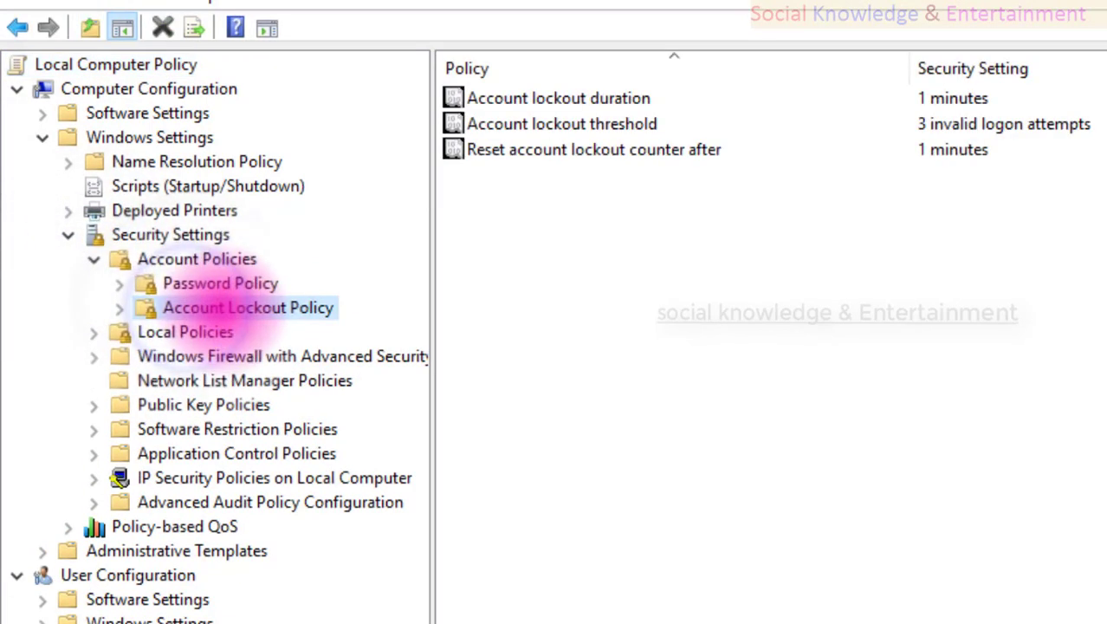
Set the lockout threshold to 0 attempts, accepting Not Applicable duration and reset values.
double_click(921, 123)
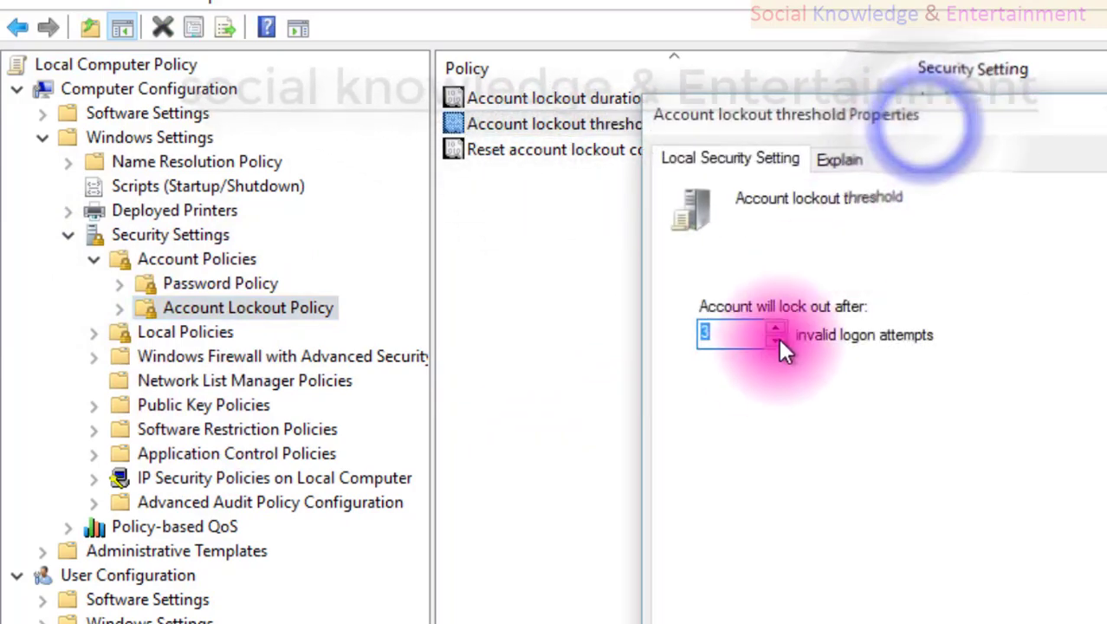
type("0")
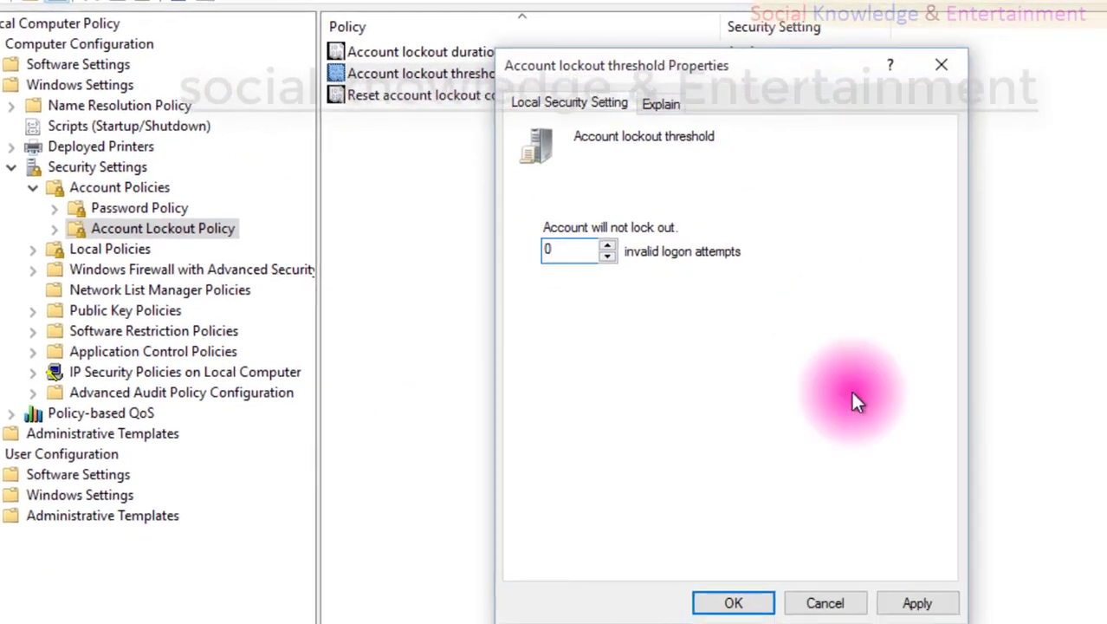
left_click(855, 577)
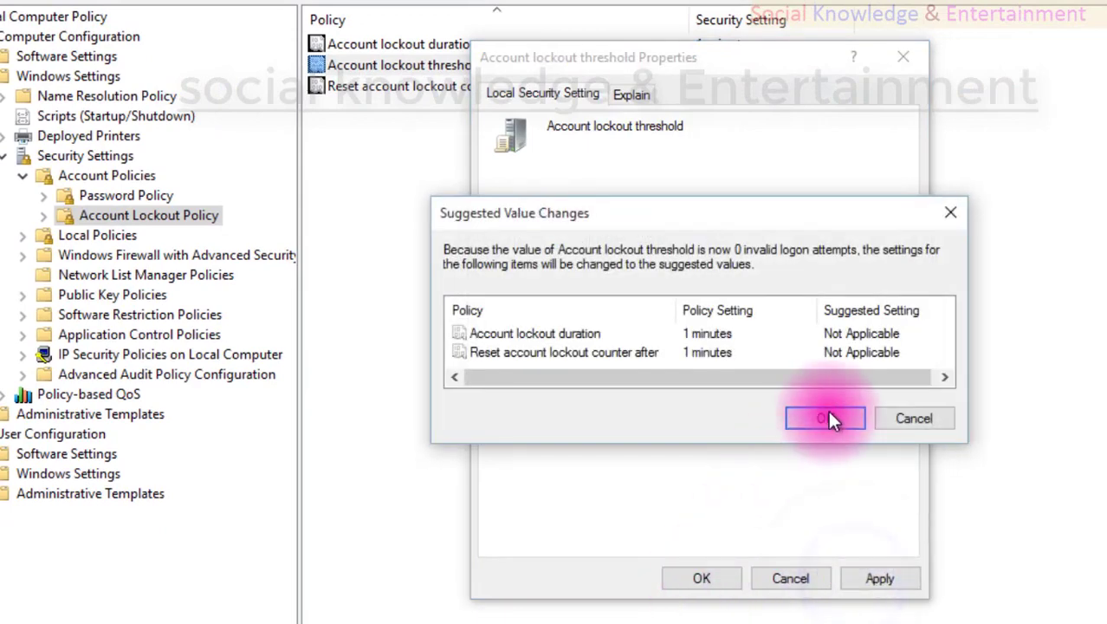
left_click(826, 416)
left_click(708, 579)
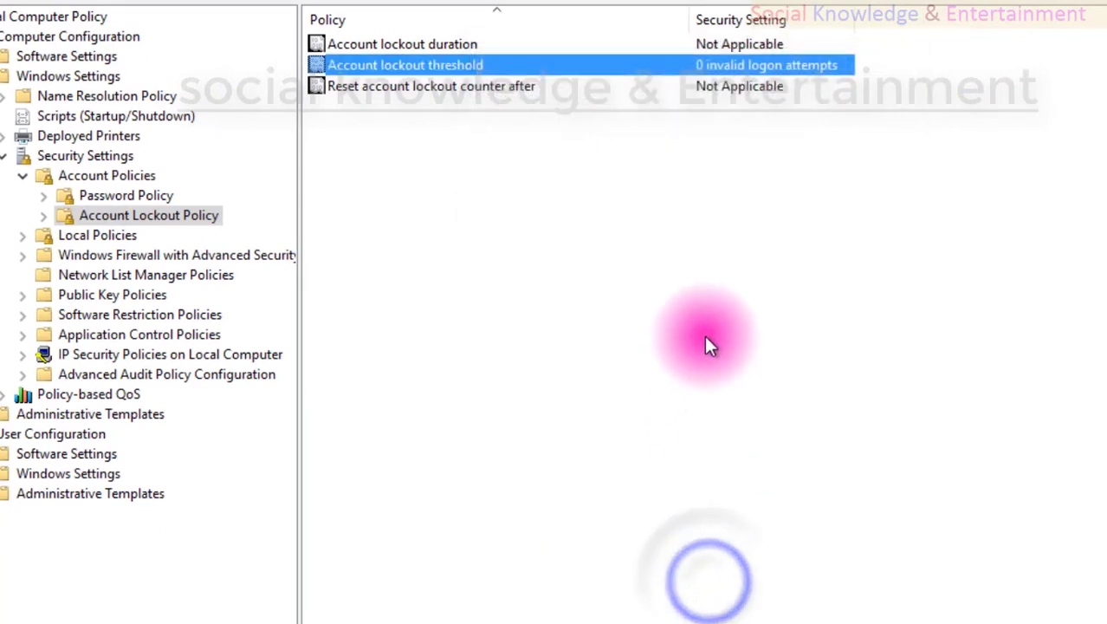
double_click(711, 48)
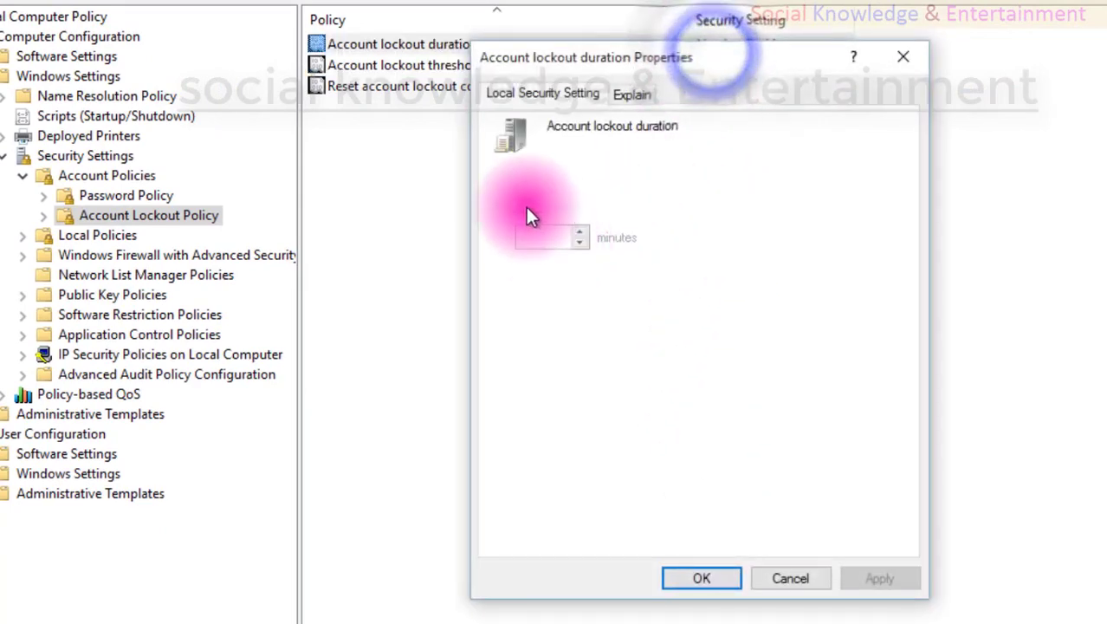
left_click(766, 577)
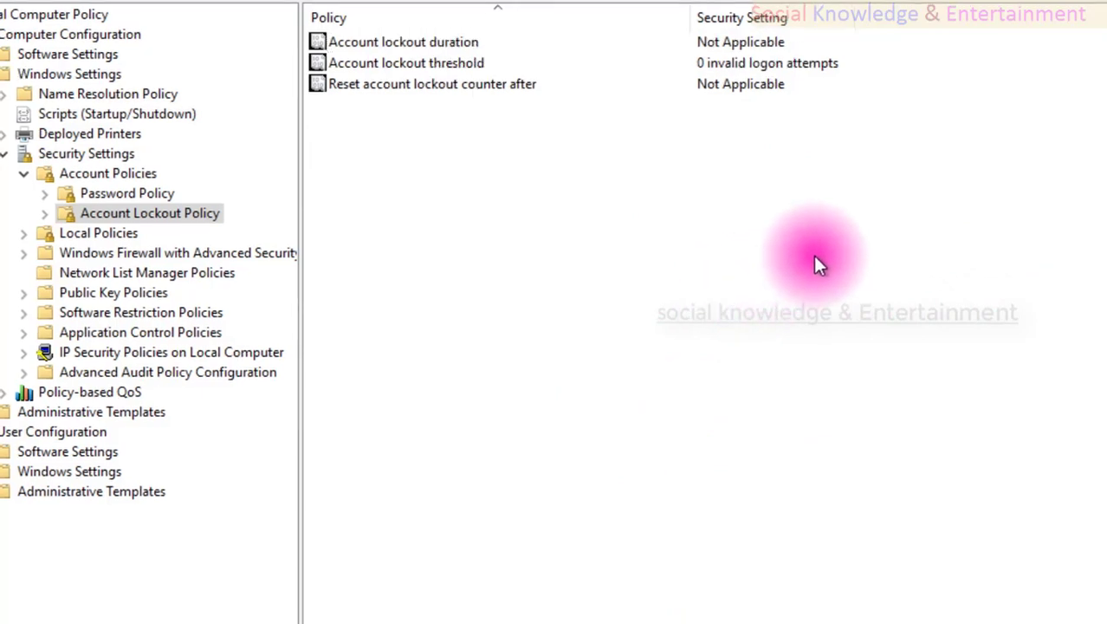
Run gpupdate /force from an administrator Command Prompt to apply the updated lockout setting.
key("super+r")
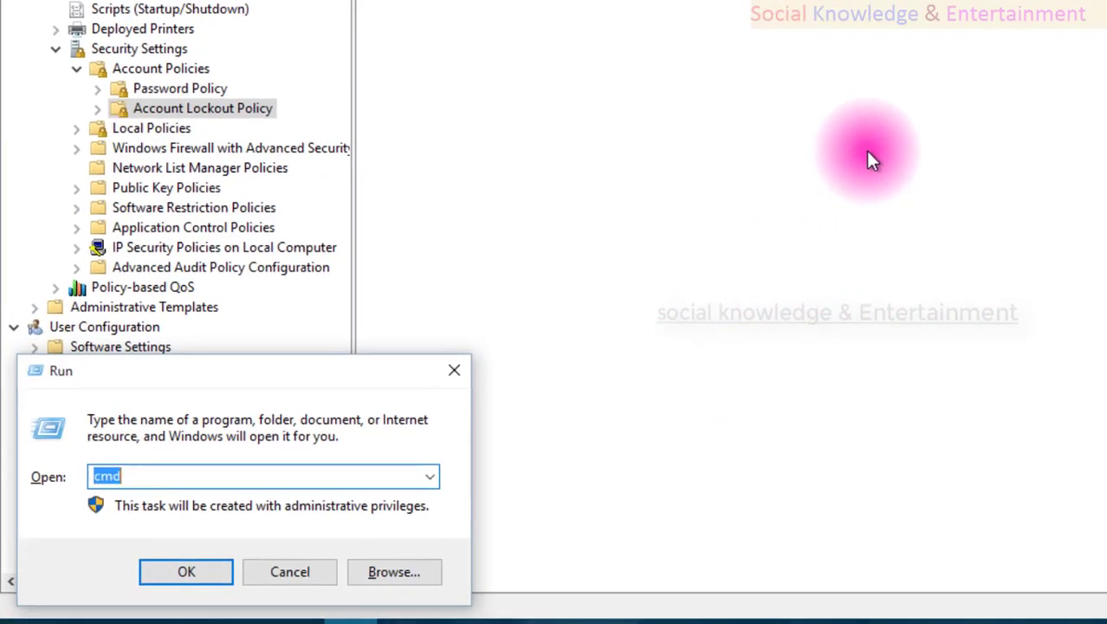
key("Return")
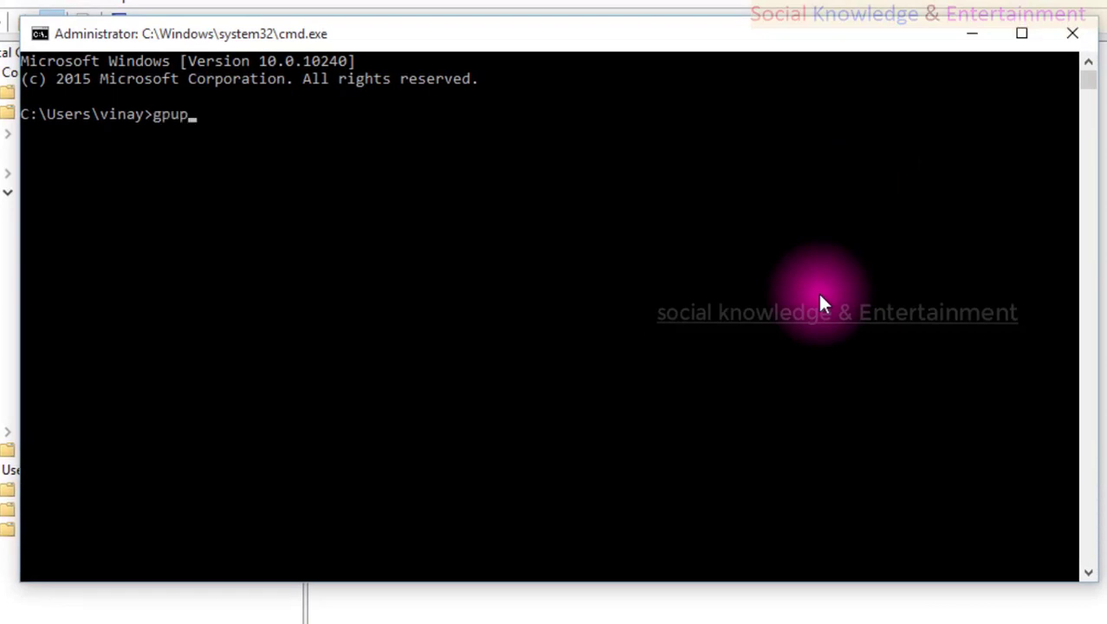
type("gpupdate /force")
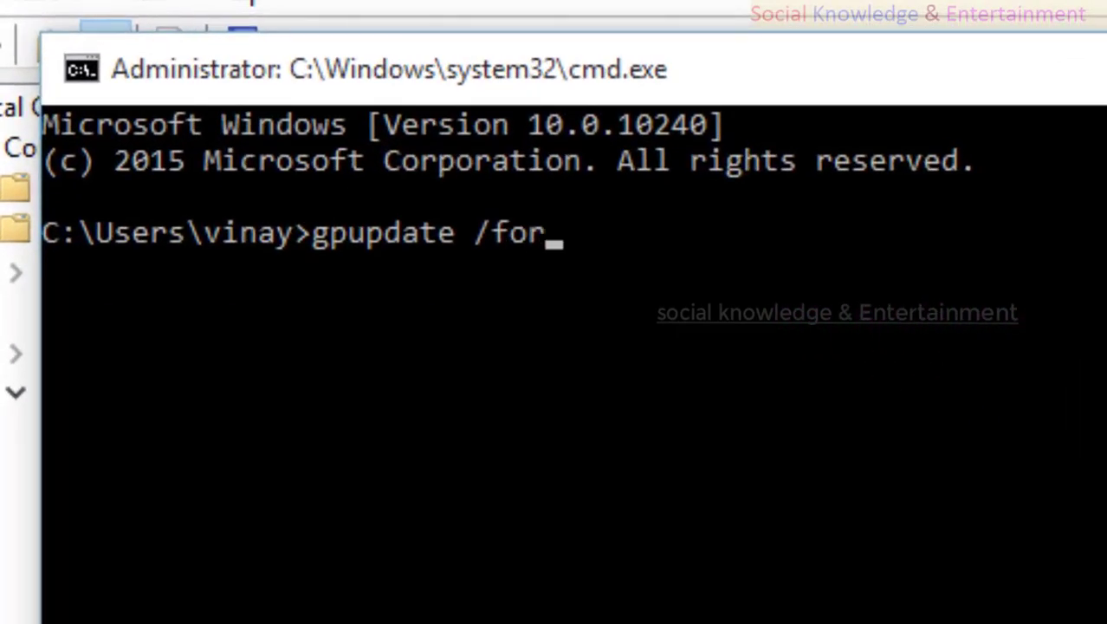
key("Return")
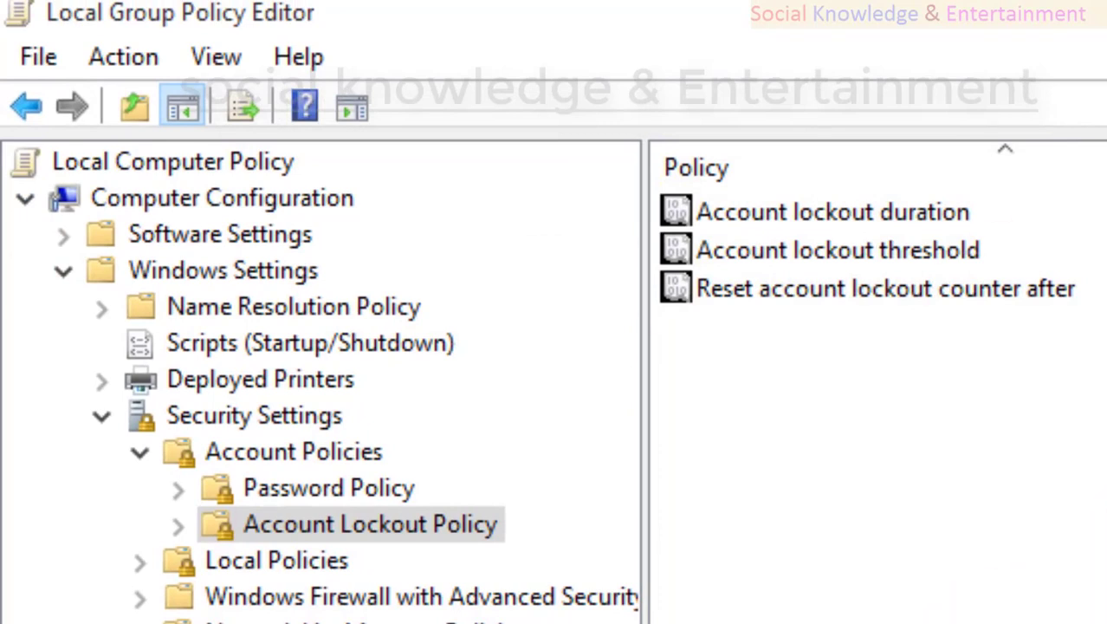
Review the Audit account logon events setting under Local Policies > Audit Policy, closing it unchanged.
left_click(139, 561)
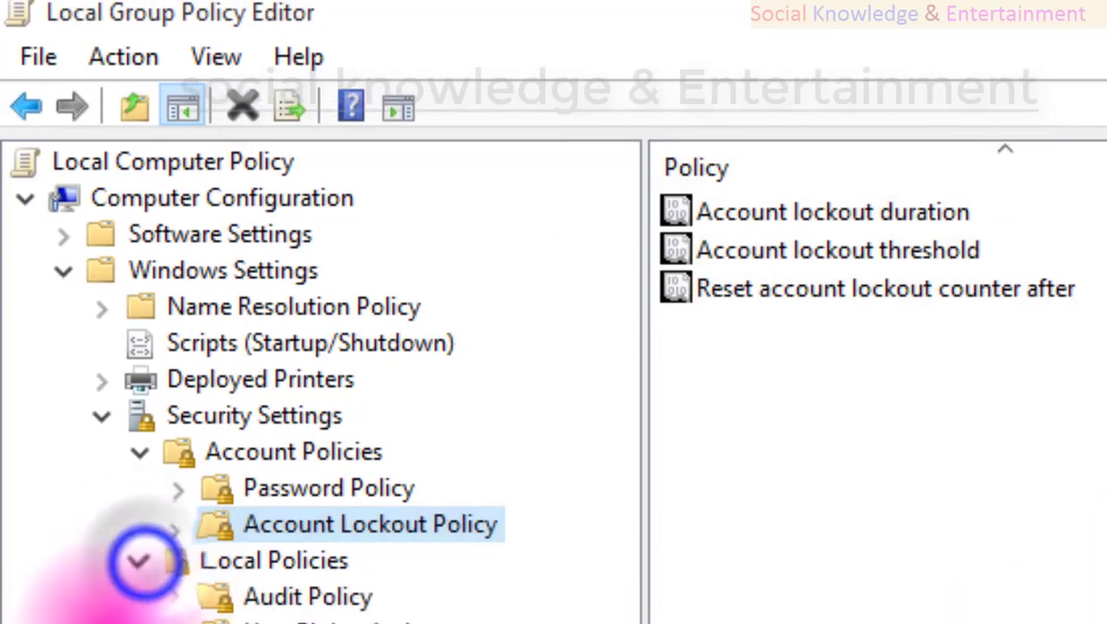
left_click(290, 600)
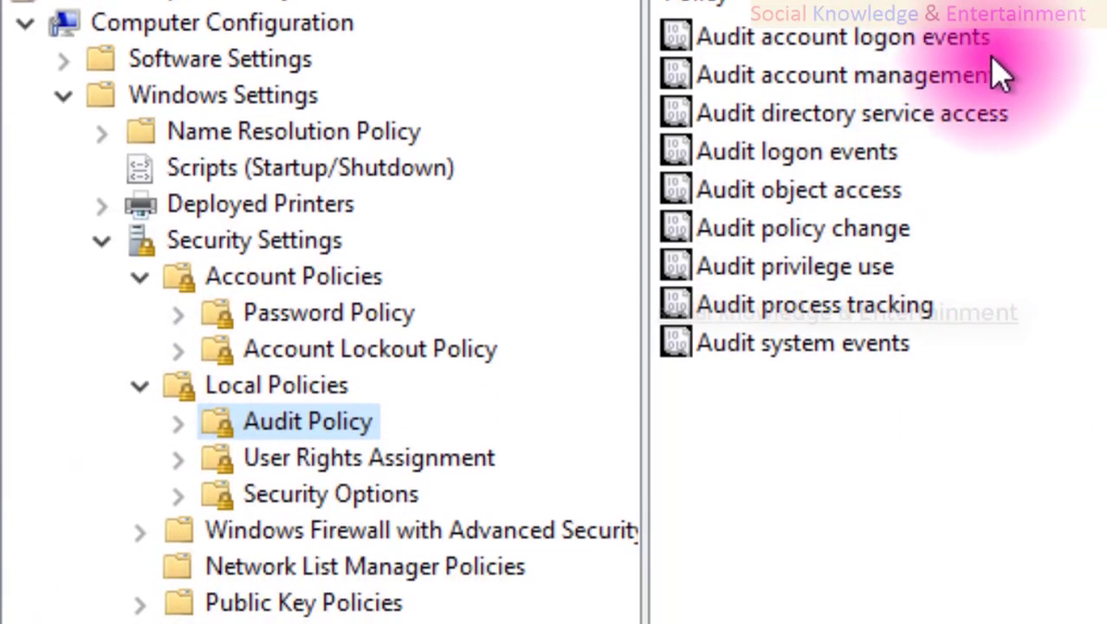
double_click(934, 48)
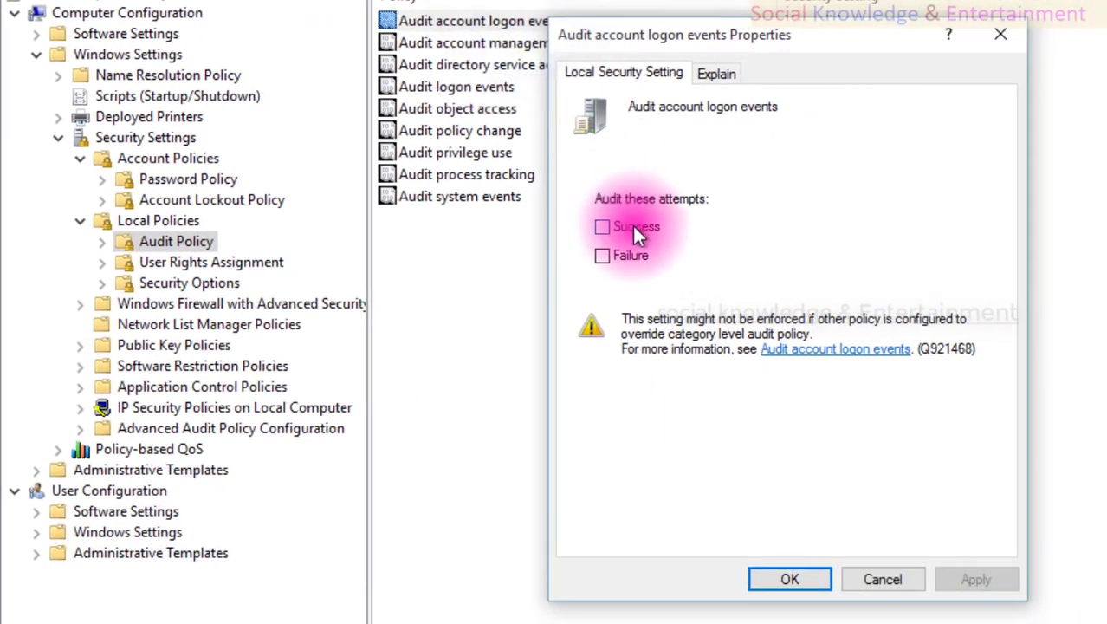
left_click(895, 585)
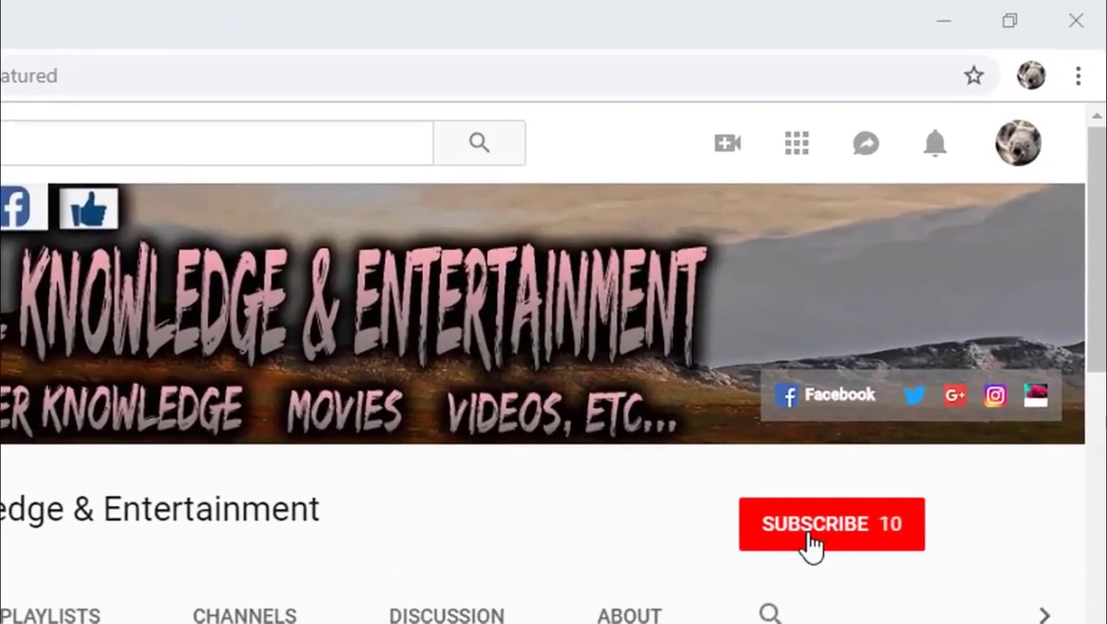
Subscribe to the channel with notifications turned on and go to its Playlists page.
left_click(940, 303)
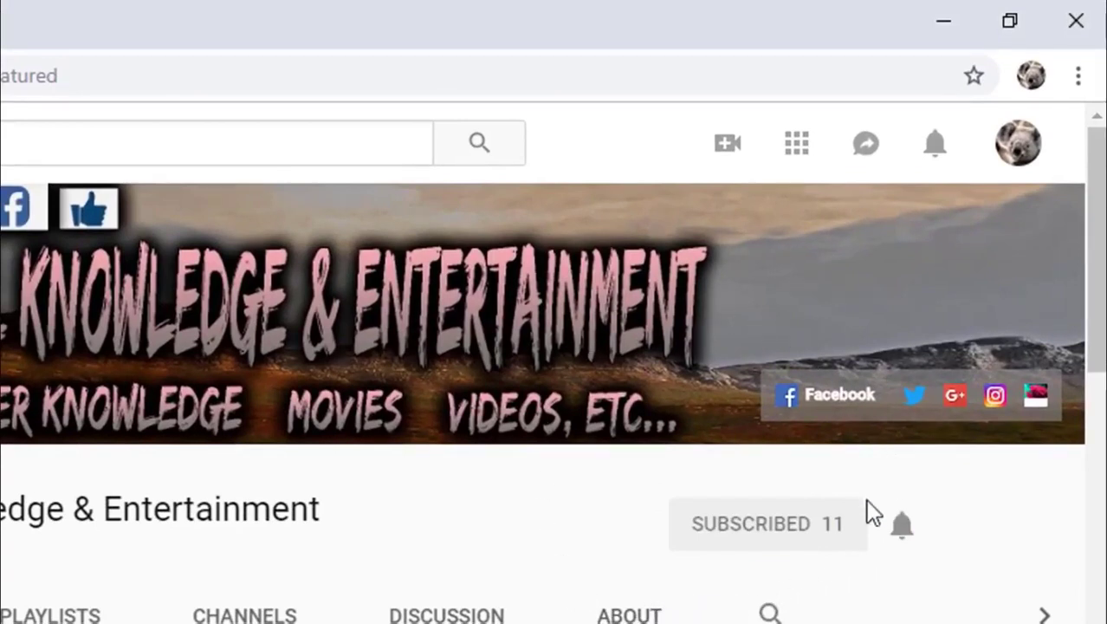
left_click(901, 532)
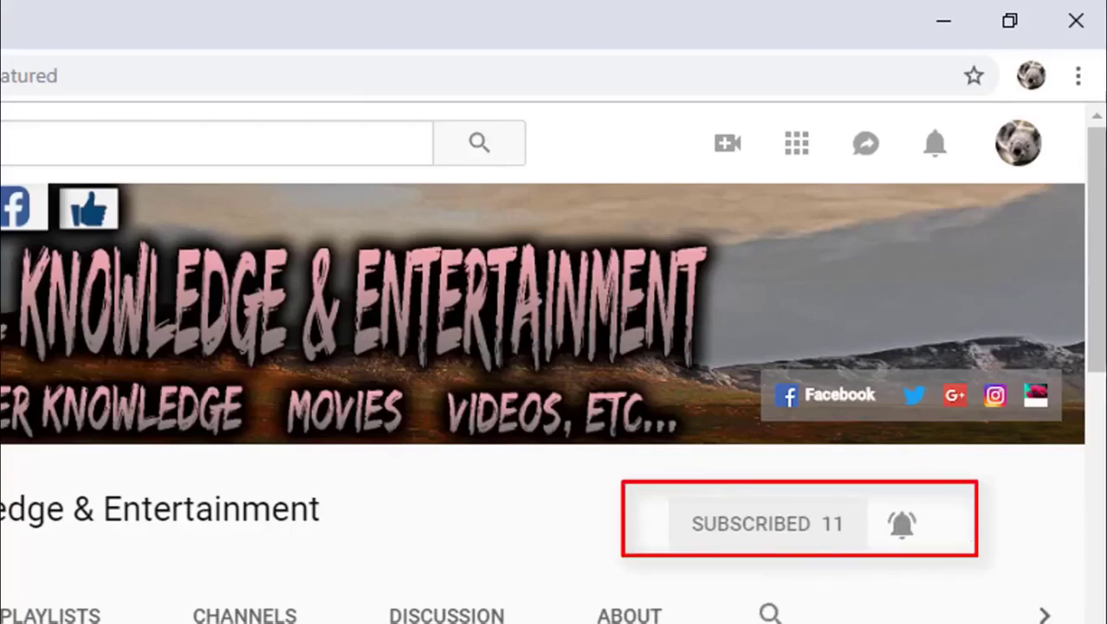
left_click(50, 613)
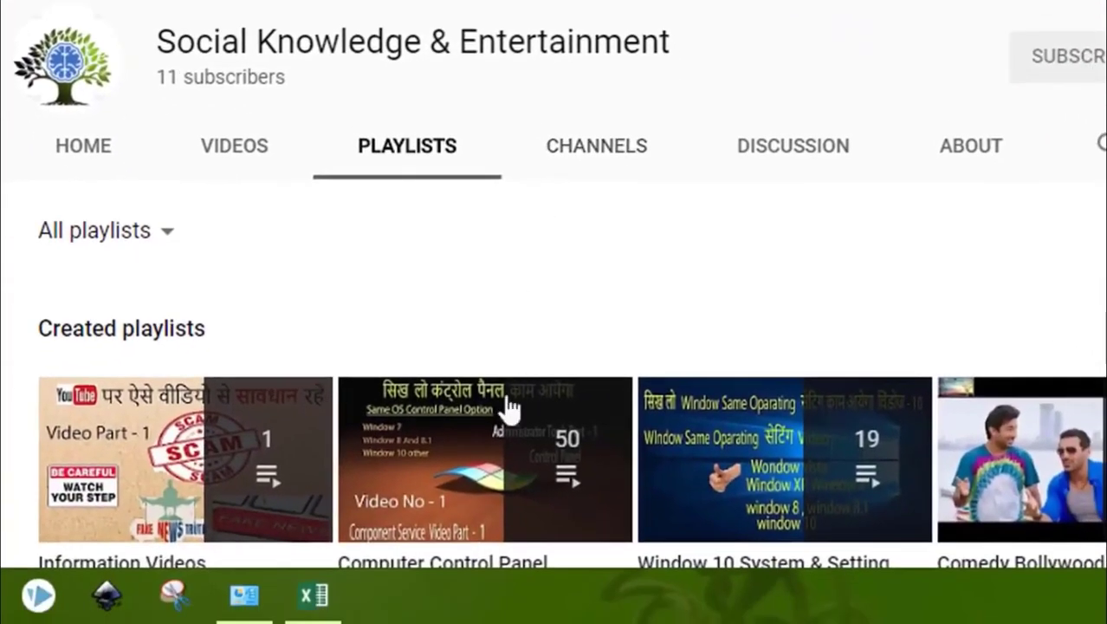
Play the 19-video 'Window 10 System & Setting' playlist and scroll through its videos.
left_click(505, 474)
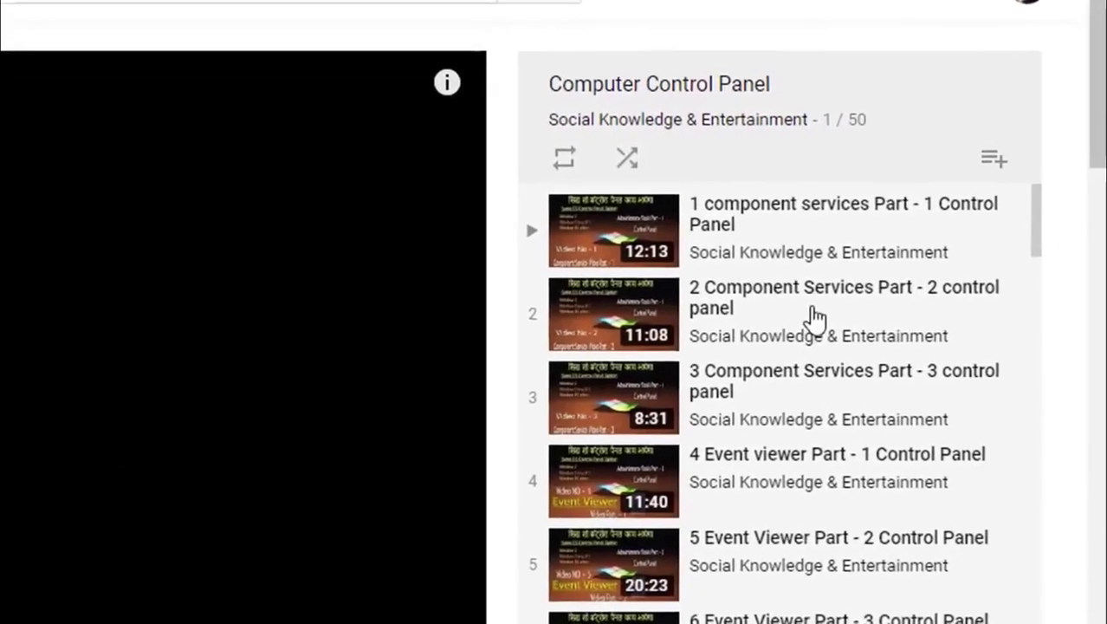
scroll(979, 251, "down", 3)
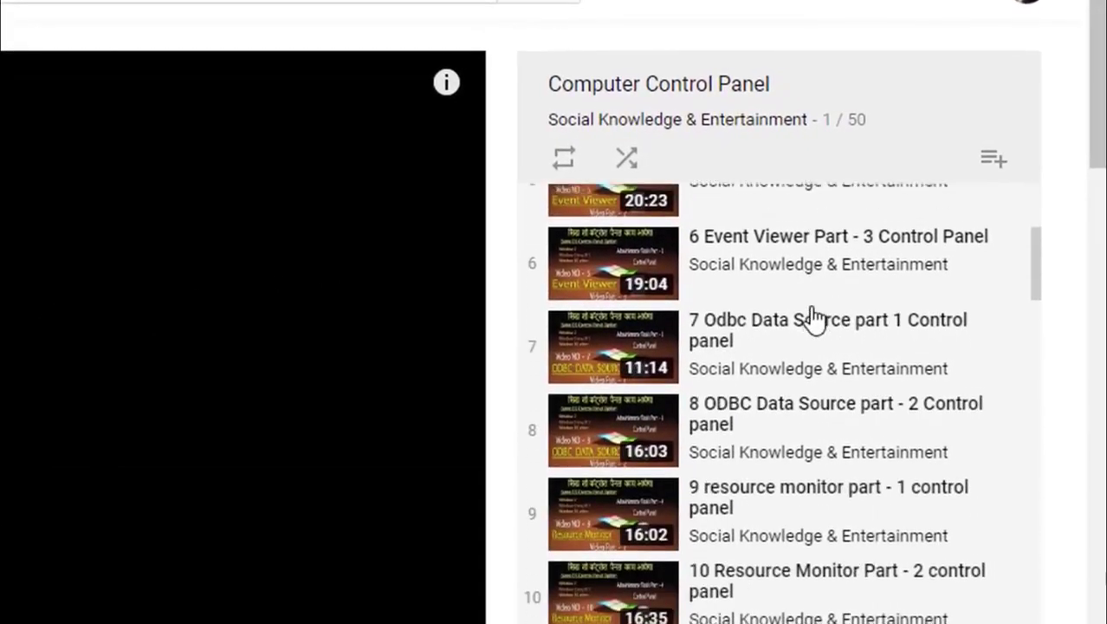
scroll(814, 319, "down", 12)
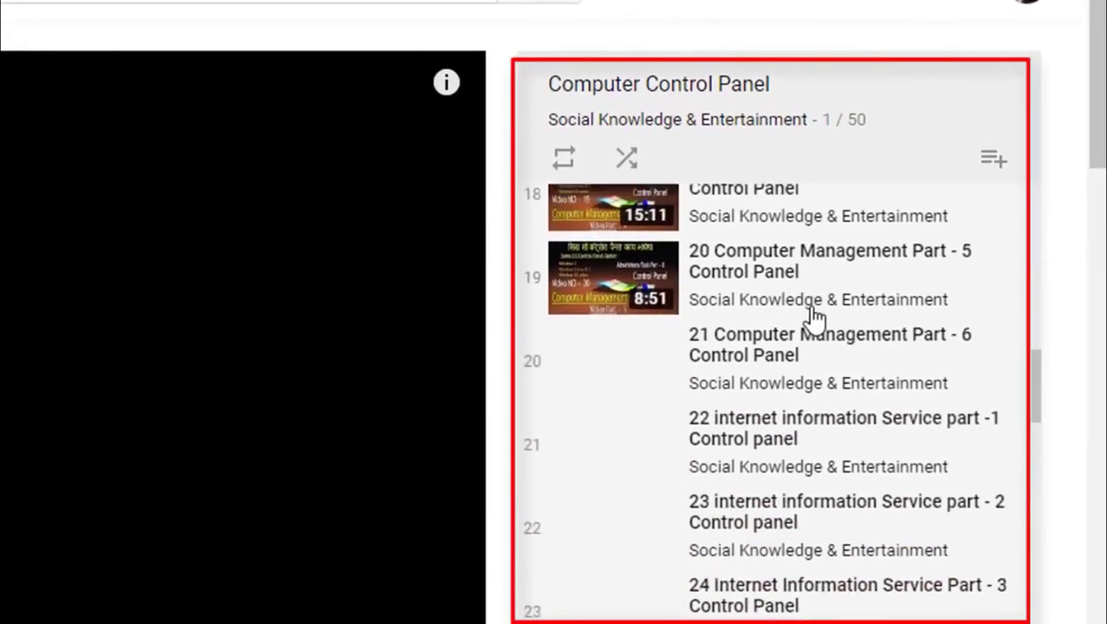
scroll(814, 319, "down", 3)
scroll(815, 319, "up", 15)
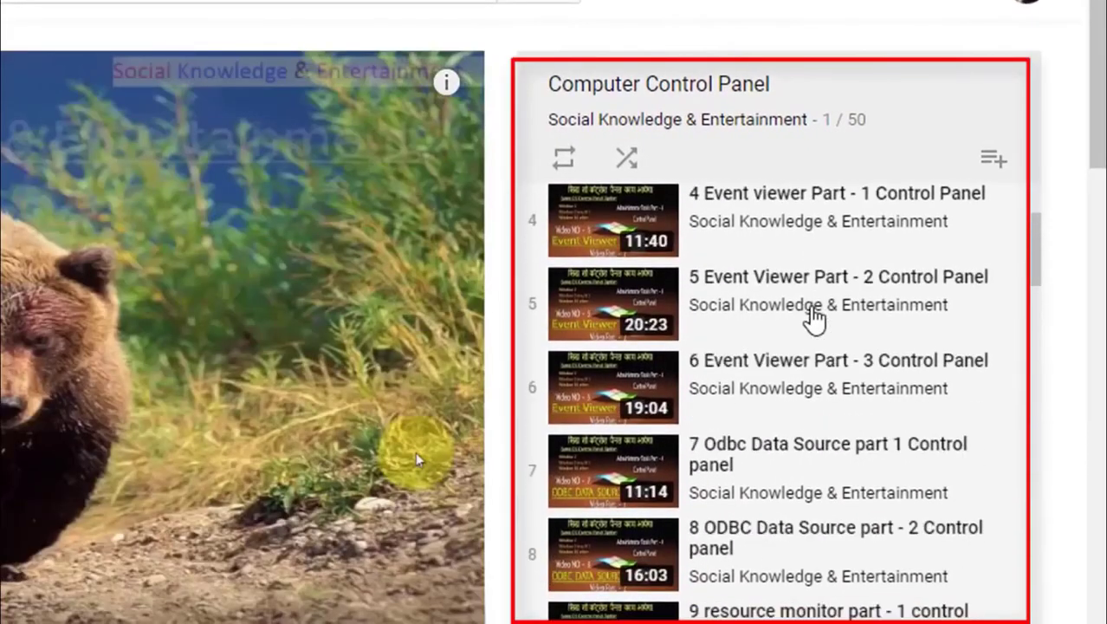
scroll(815, 318, "up", 3)
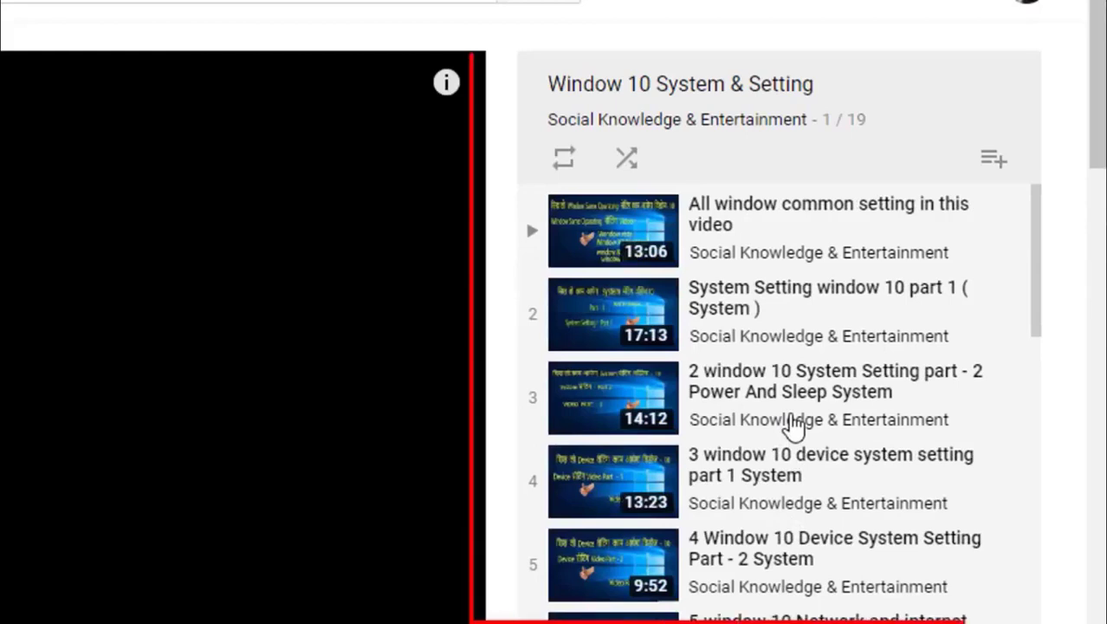
scroll(791, 425, "down", 6)
scroll(790, 425, "up", 7)
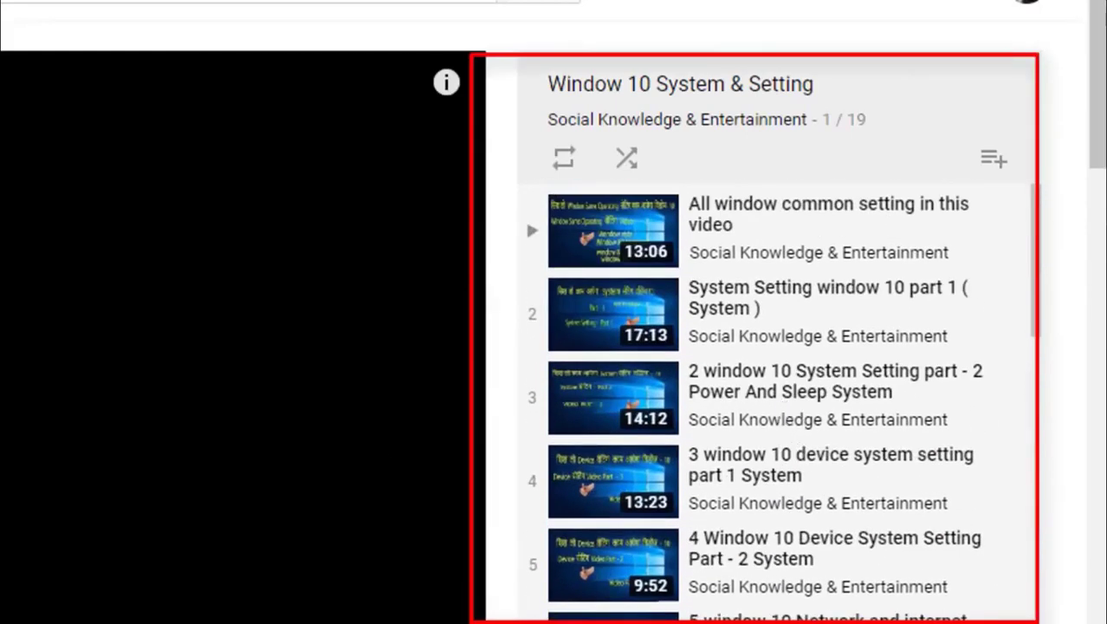